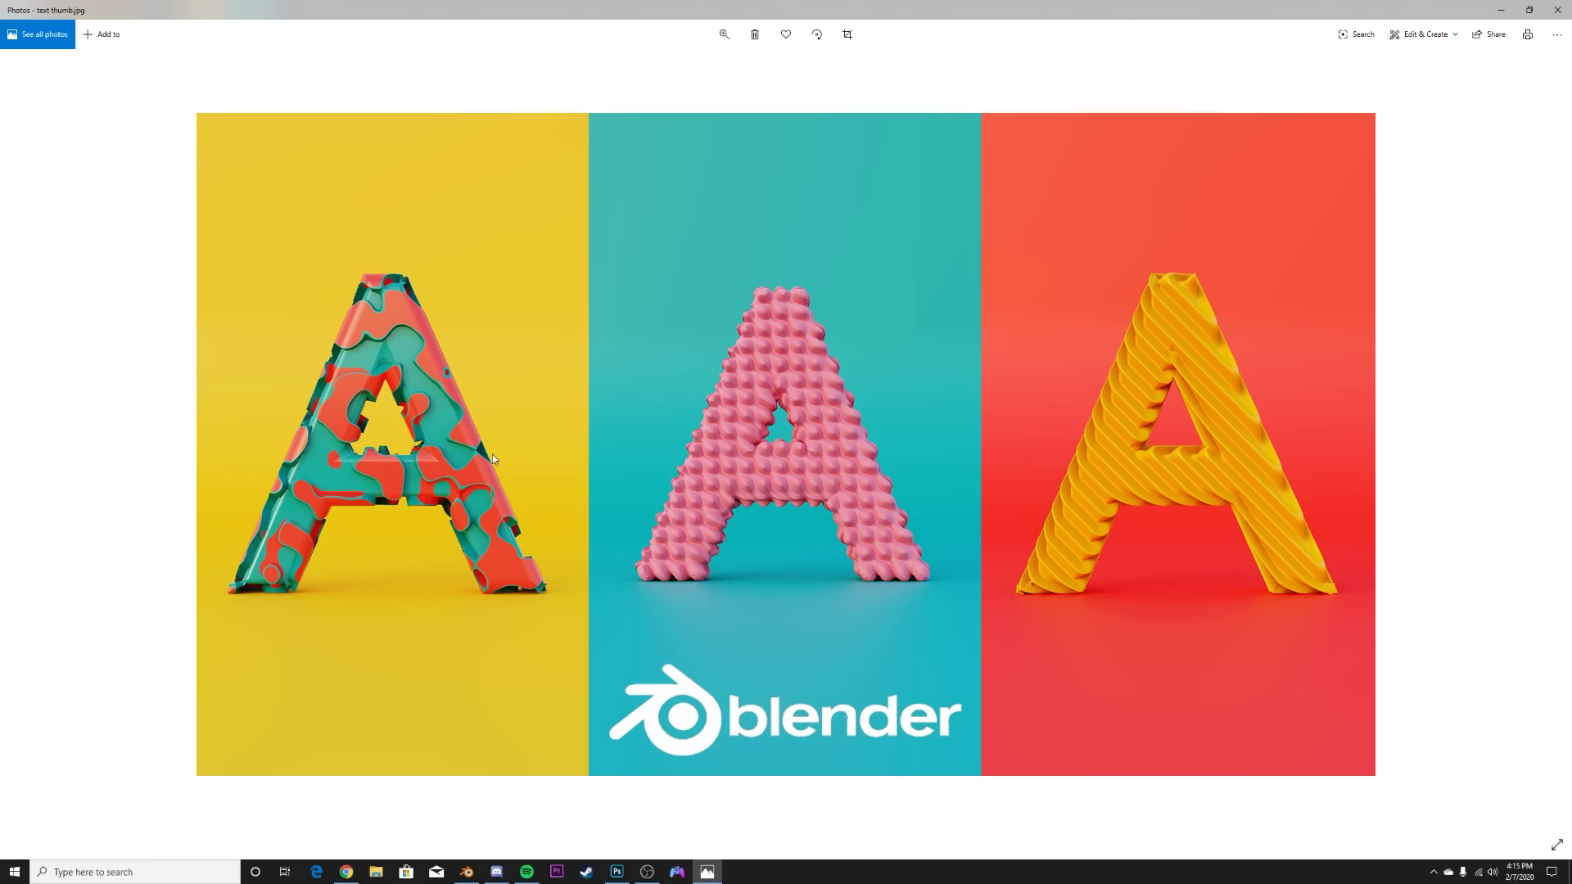
# Close the reference image and examine the finished letter A scene through the camera.
pyautogui.hotkey('alt', 'F4')
pyautogui.moveTo(618, 481); pyautogui.dragTo(764, 414, button='middle')
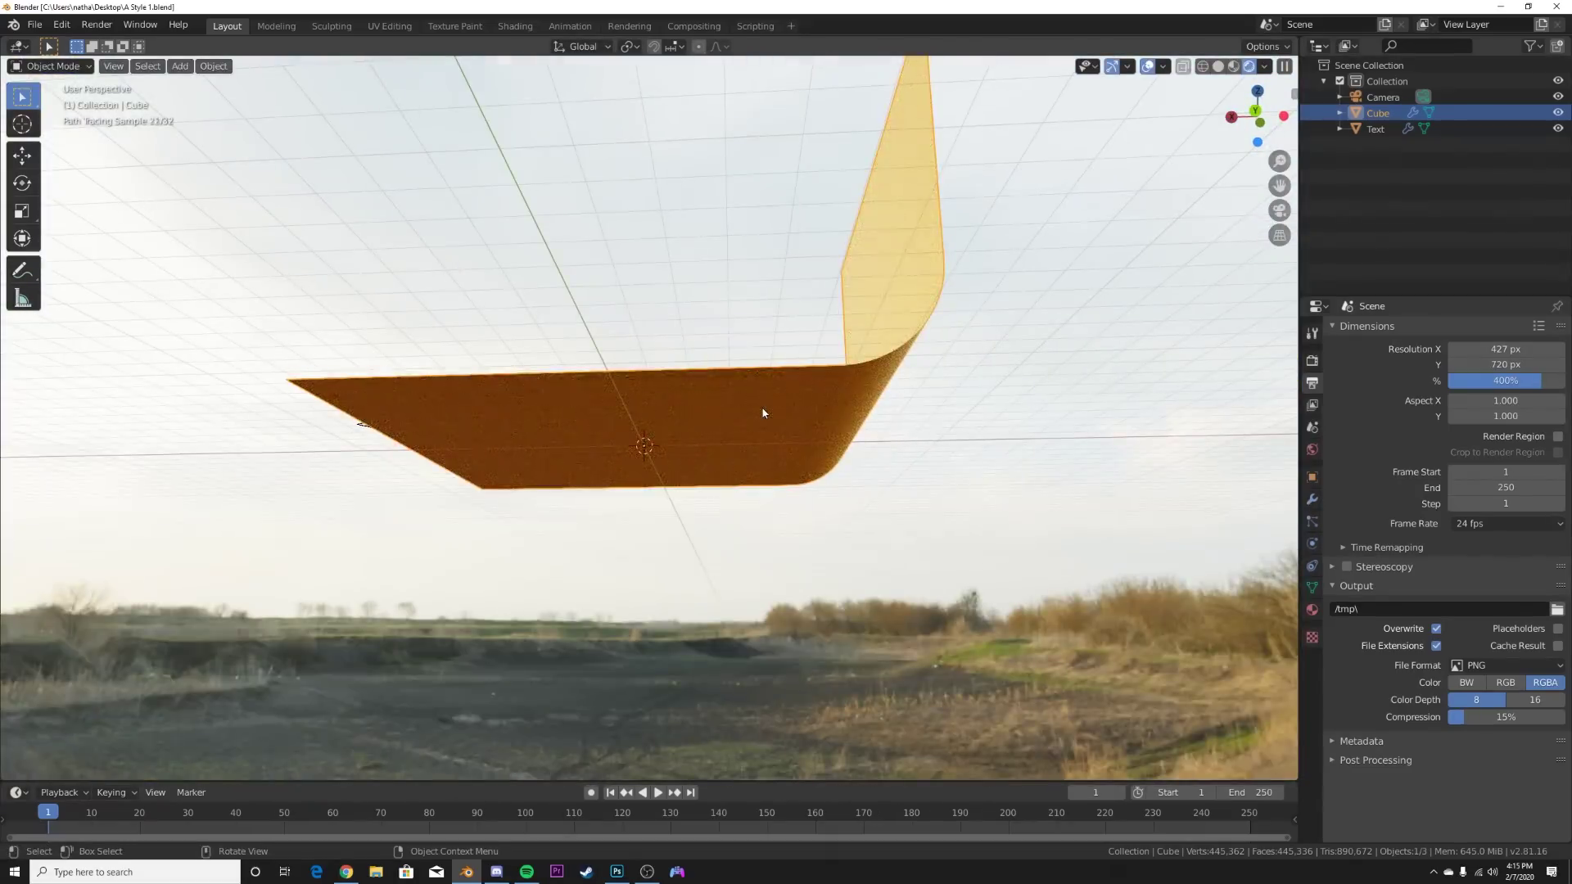
pyautogui.press('KP_0')
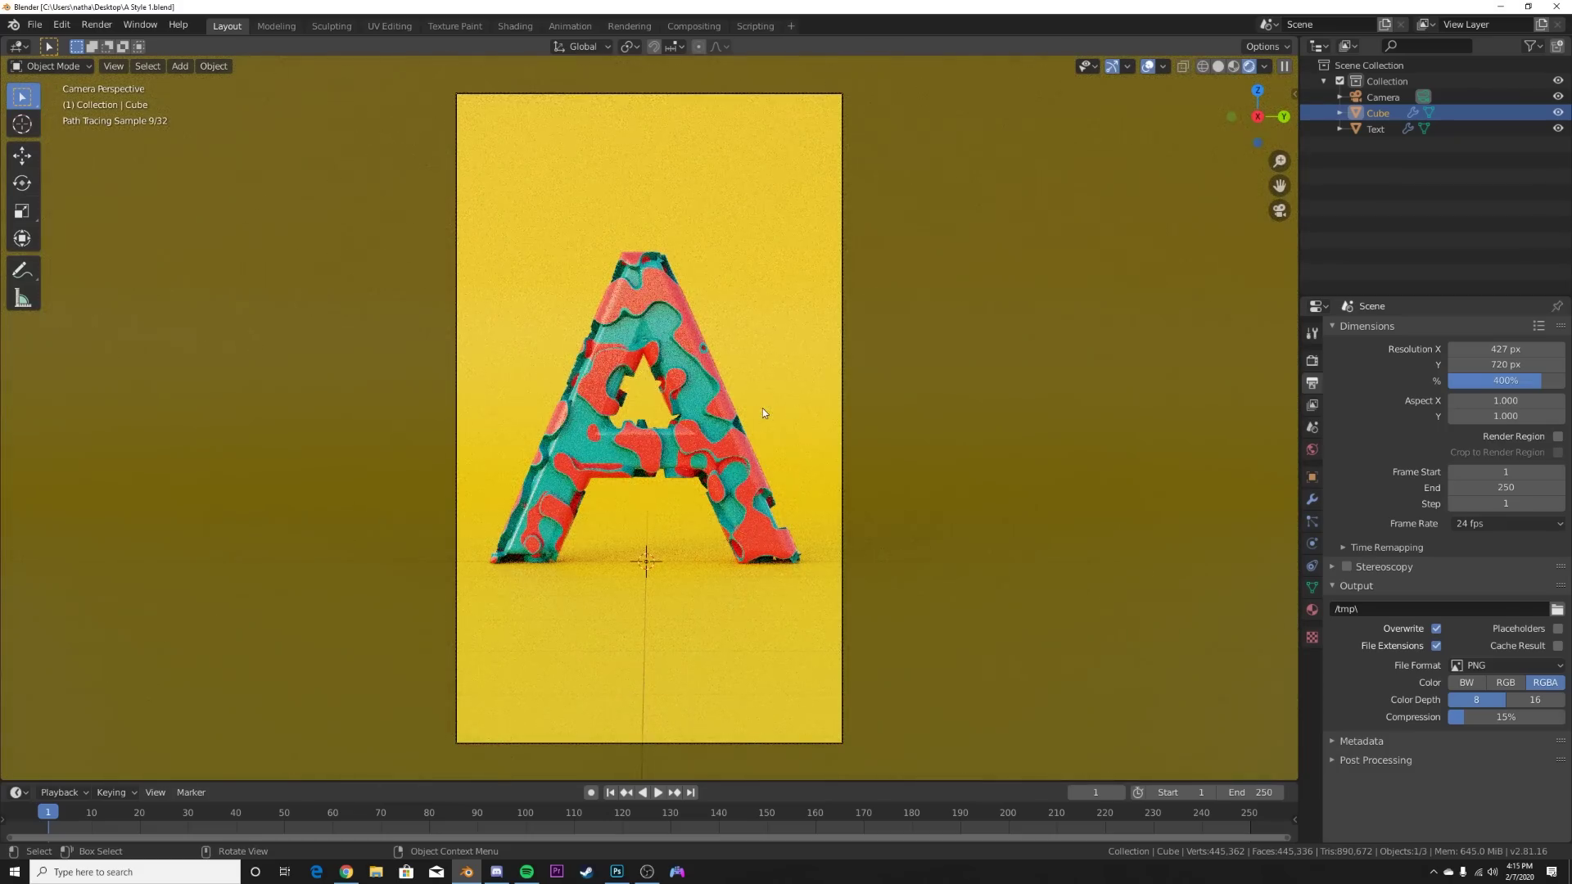
pyautogui.click(682, 386)
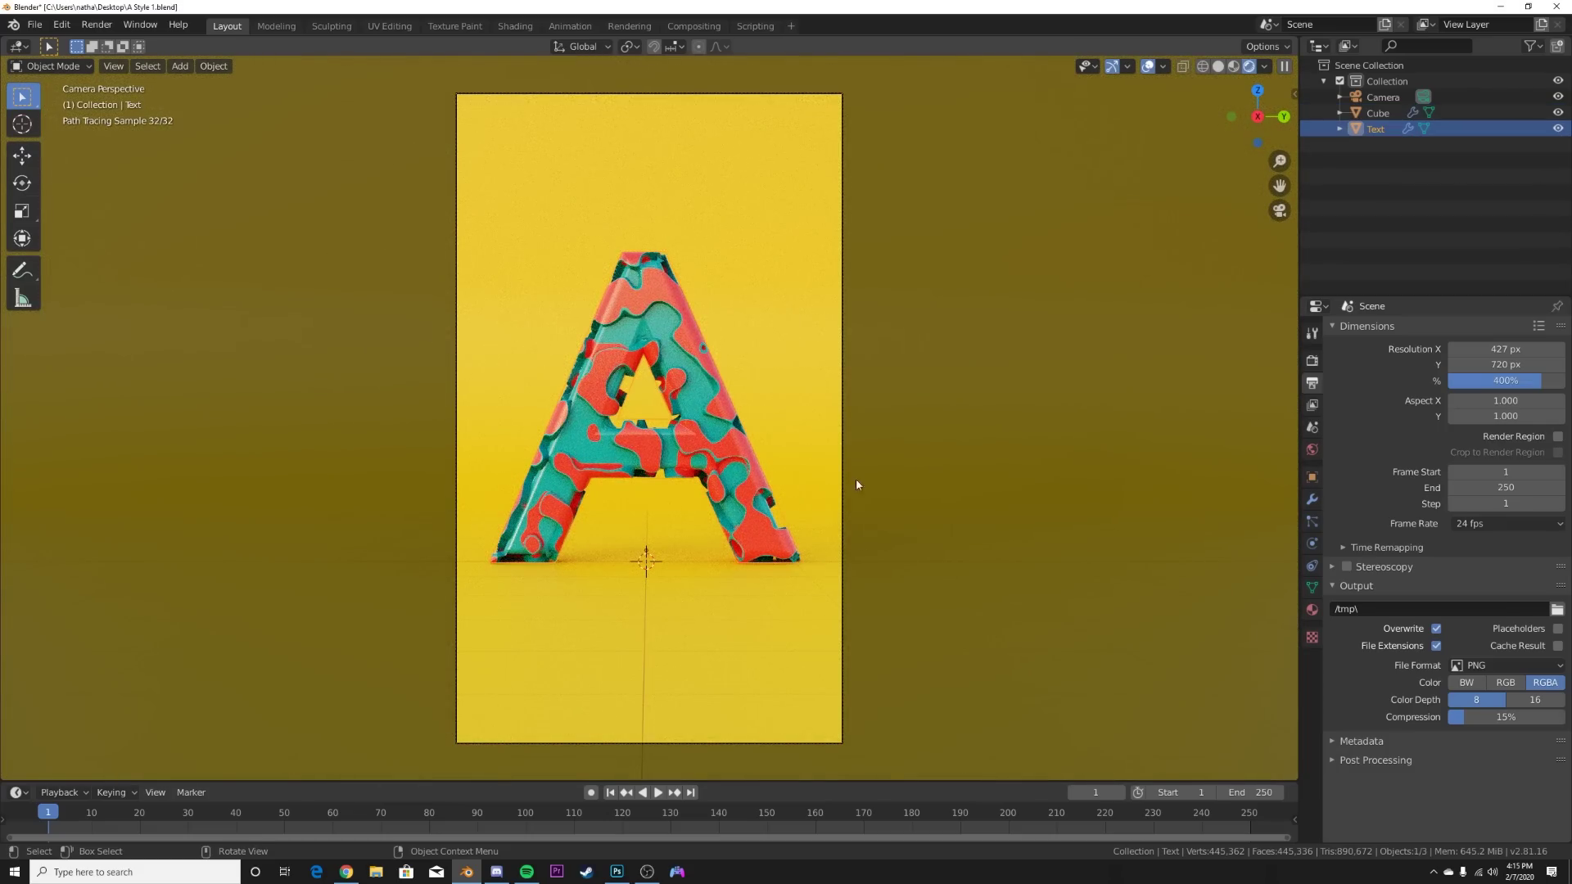
# Create a new General file without saving the current one, and delete all the default objects.
pyautogui.click(35, 24)
pyautogui.moveTo(47, 47)
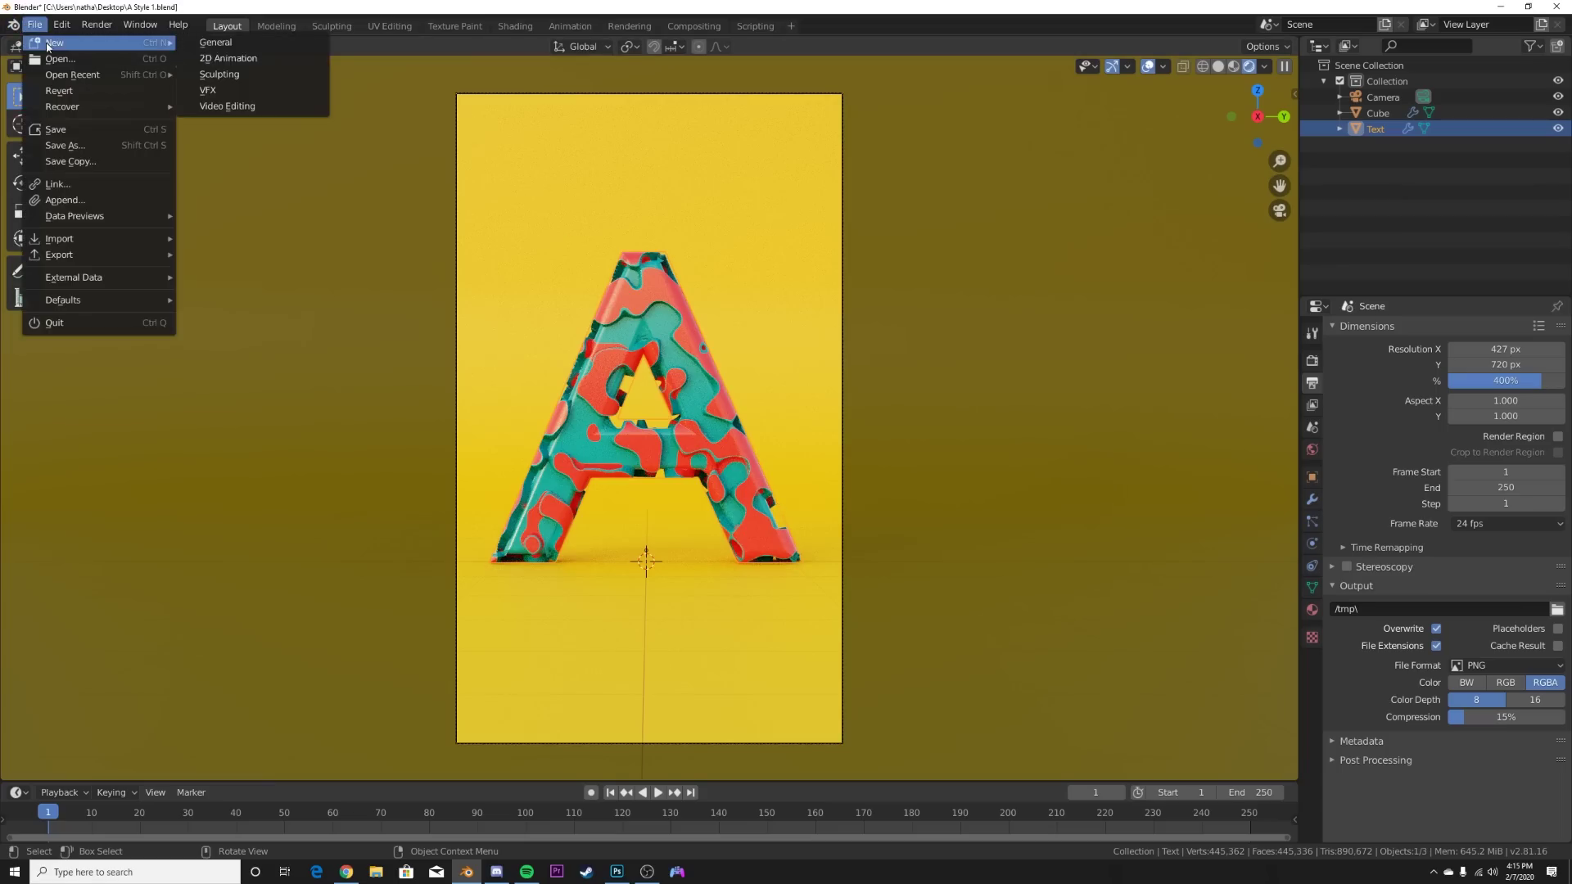
pyautogui.click(278, 41)
pyautogui.click(814, 455)
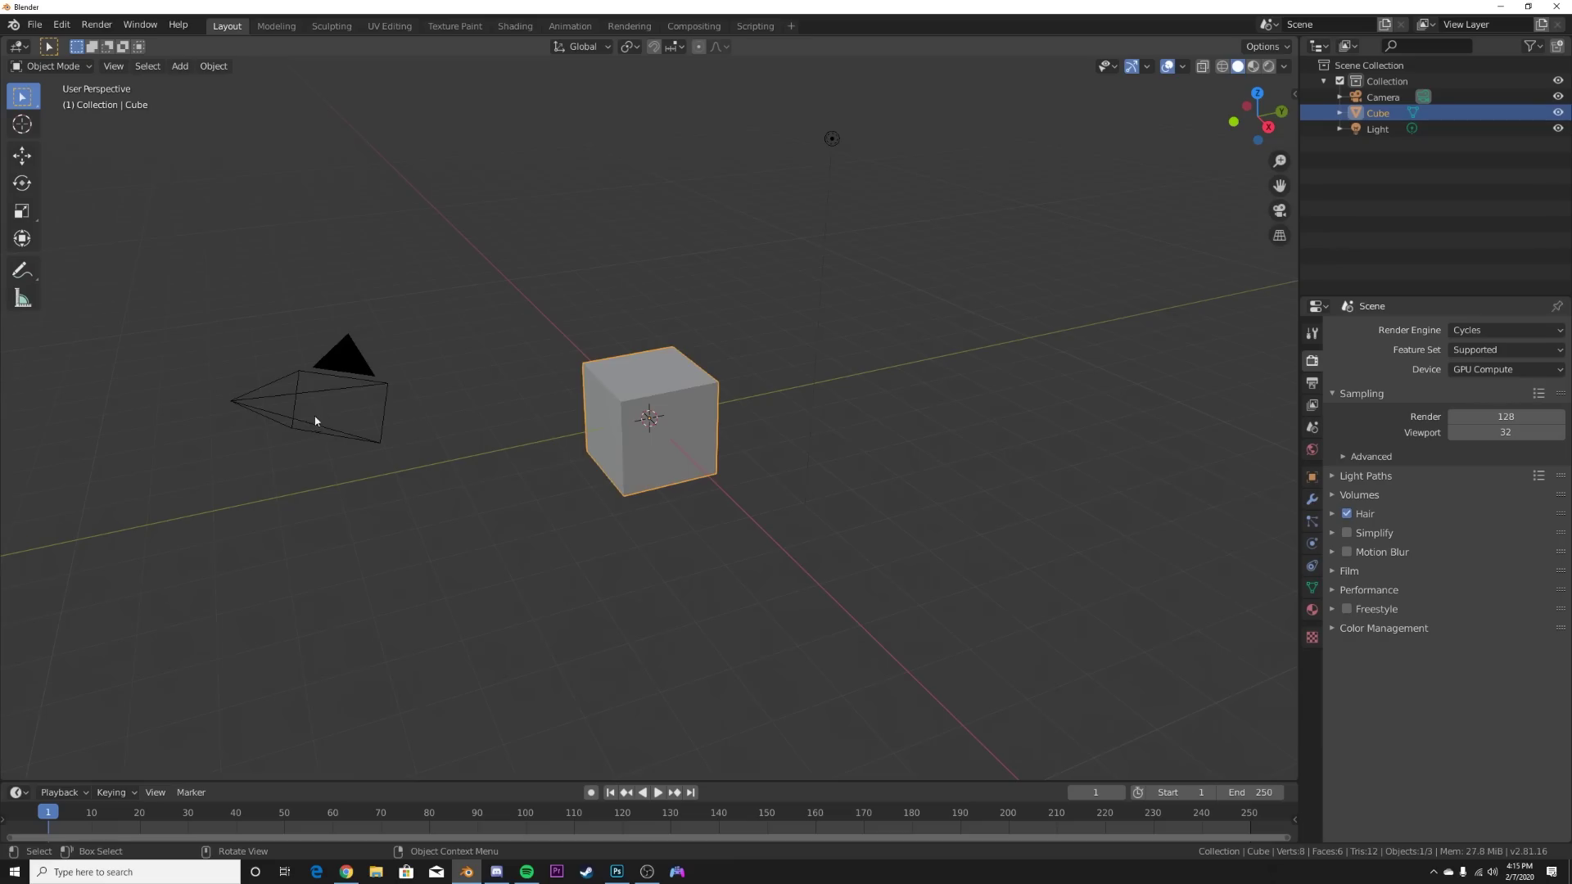
pyautogui.moveTo(975, 182); pyautogui.dragTo(232, 527)
pyautogui.press('Delete')
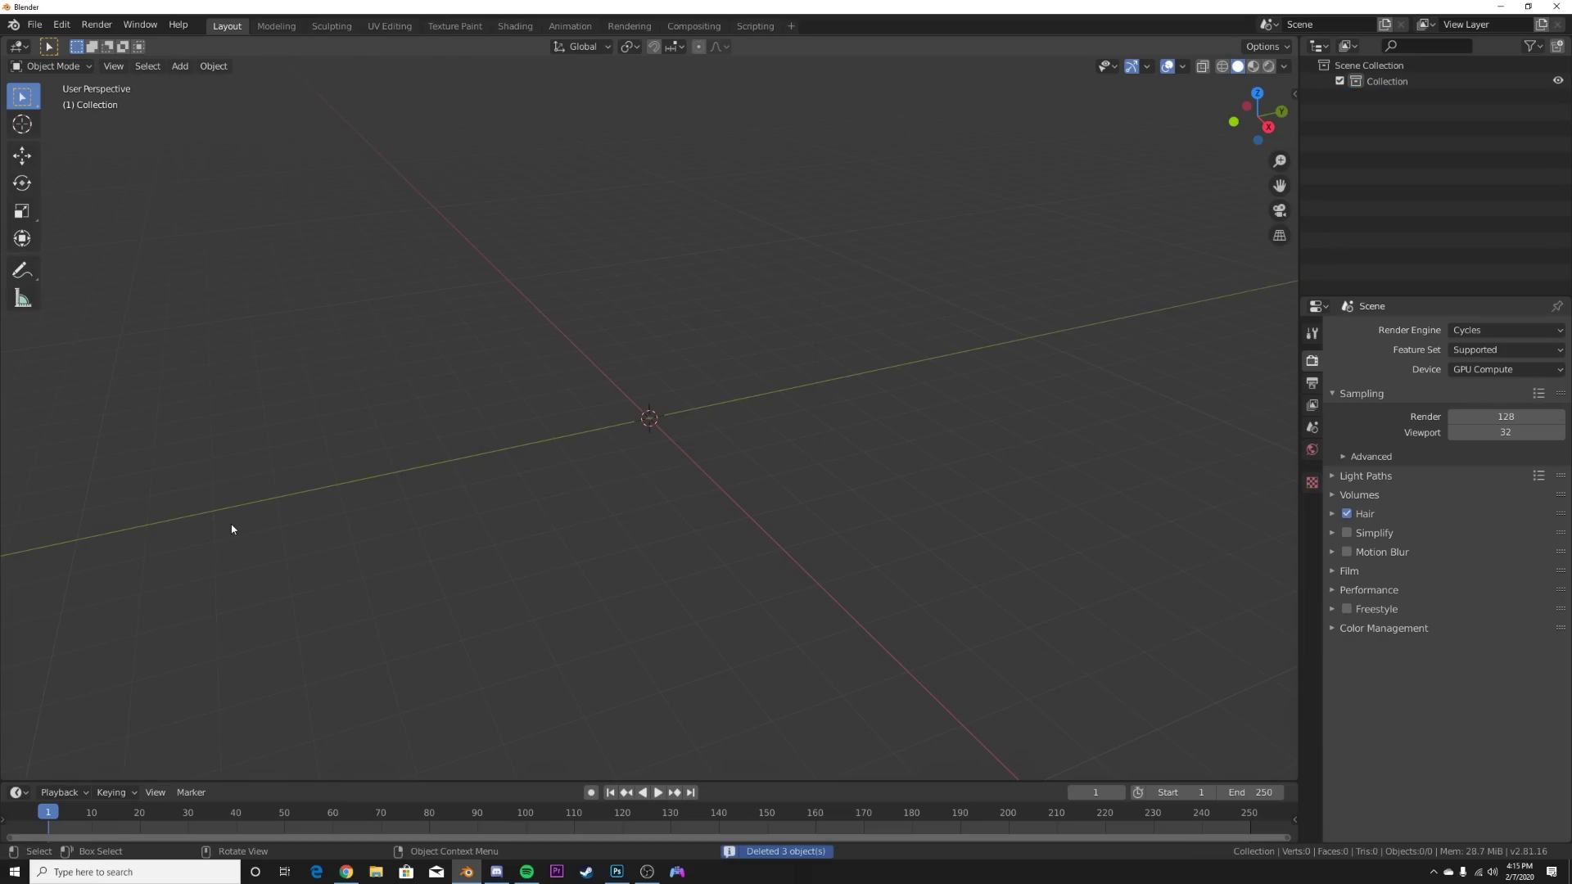
# Add a text object at the origin and rotate it 90 degrees about the X axis.
pyautogui.hotkey('shift', 'a')
pyautogui.moveTo(626, 374)
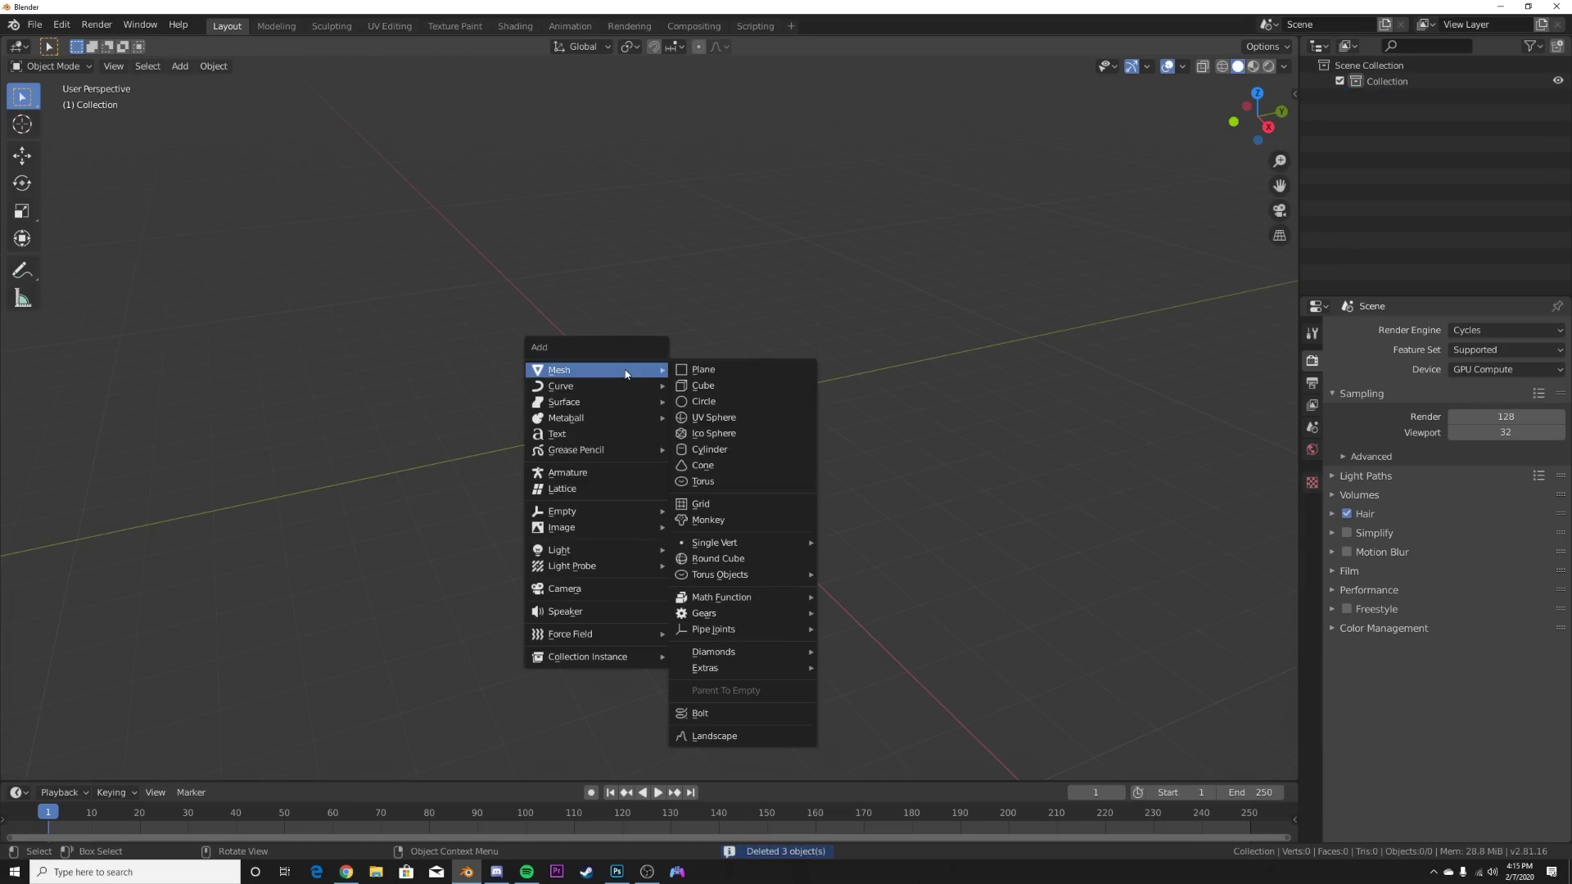
pyautogui.click(624, 431)
pyautogui.moveTo(635, 434); pyautogui.dragTo(779, 520, button='middle')
pyautogui.write('rx90')
pyautogui.press('Return')
pyautogui.moveTo(783, 493); pyautogui.dragTo(794, 440, button='middle')
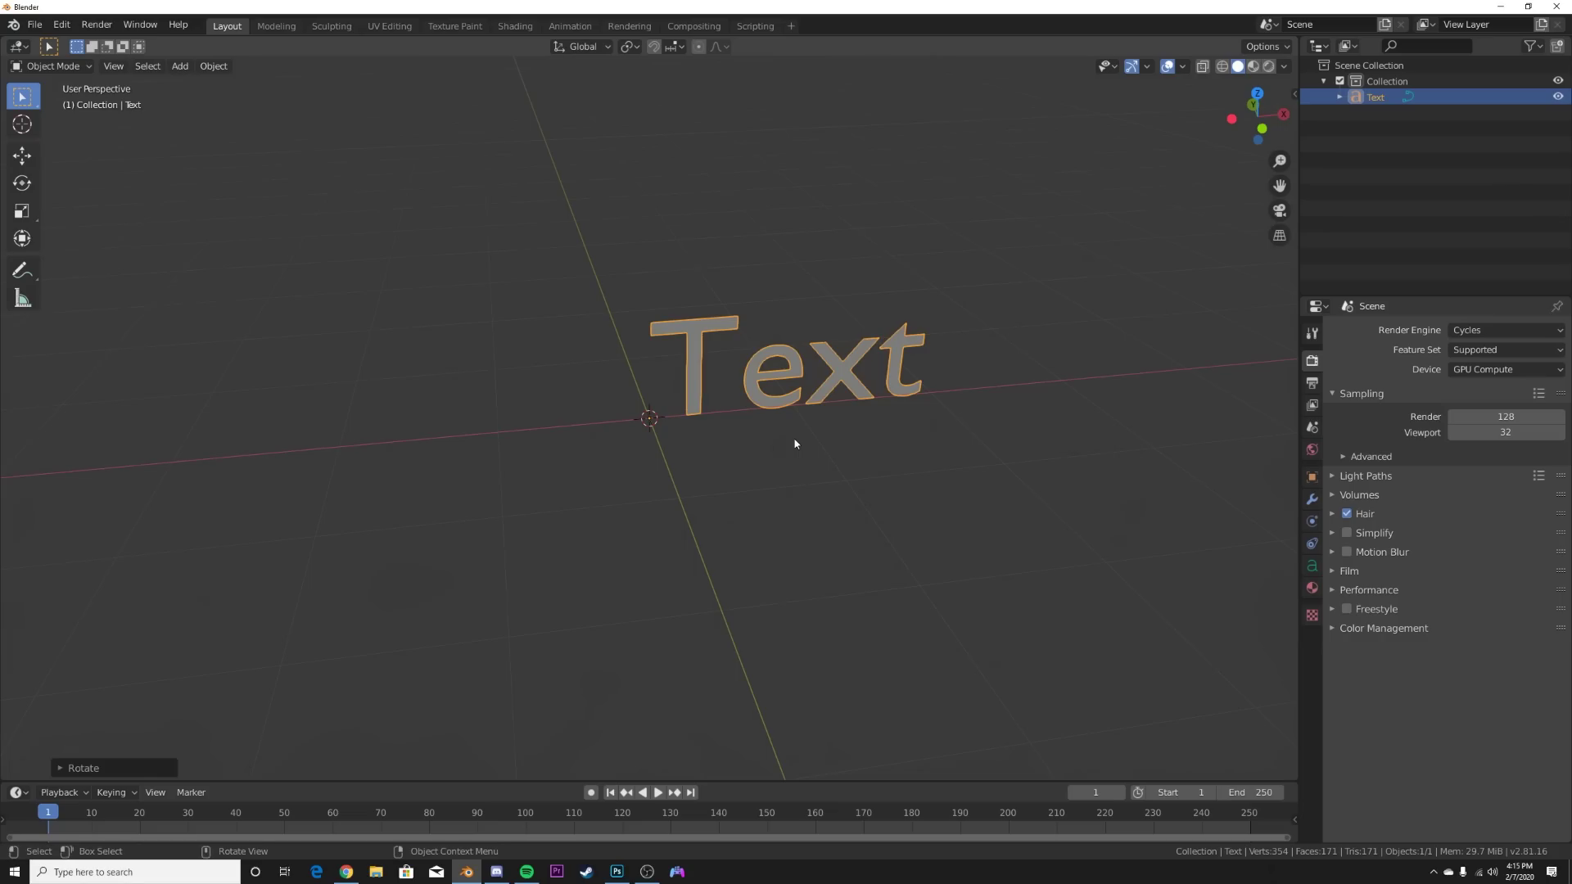
# Replace the text content with "A" and set its horizontal alignment to Center.
pyautogui.click(1313, 501)
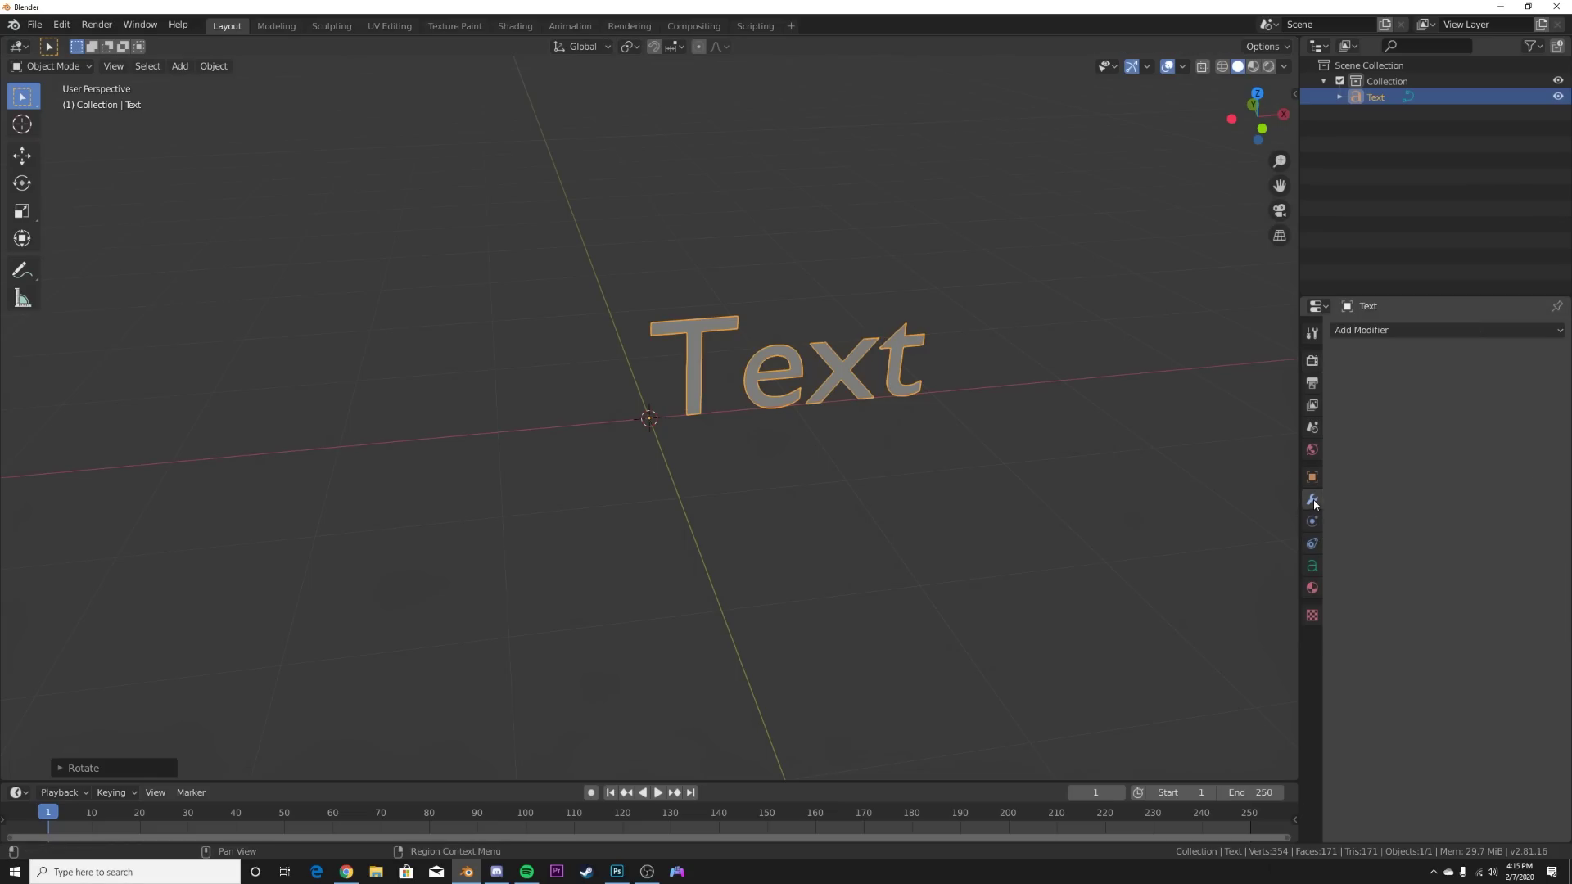
pyautogui.click(1313, 565)
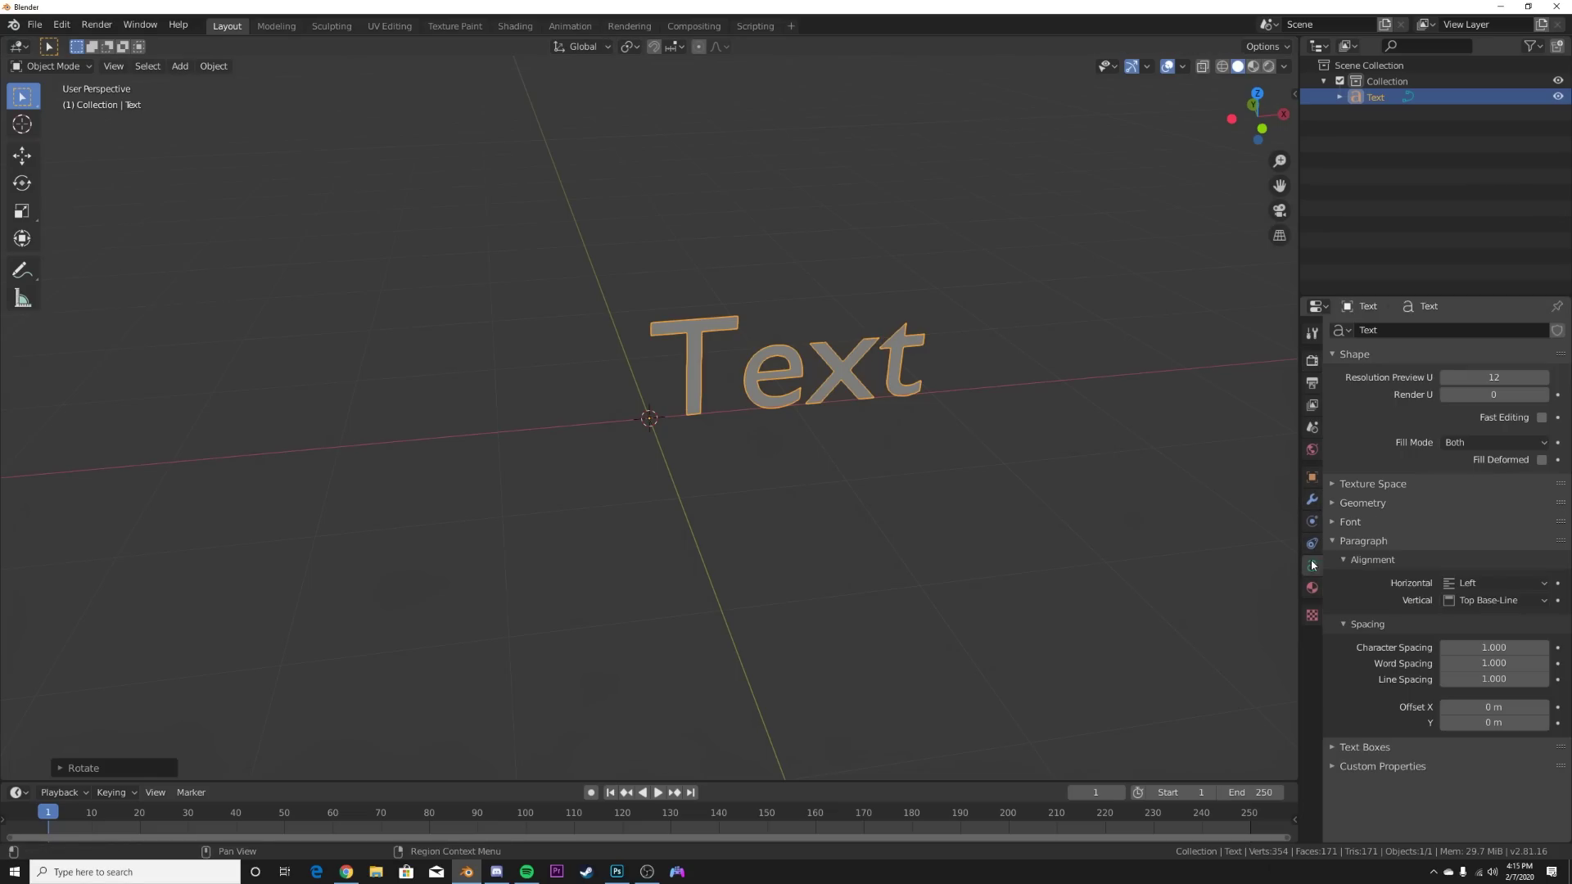
pyautogui.press('Tab')
pyautogui.press('BackSpace')
pyautogui.press('BackSpace')
pyautogui.press('BackSpace')
pyautogui.press('BackSpace')
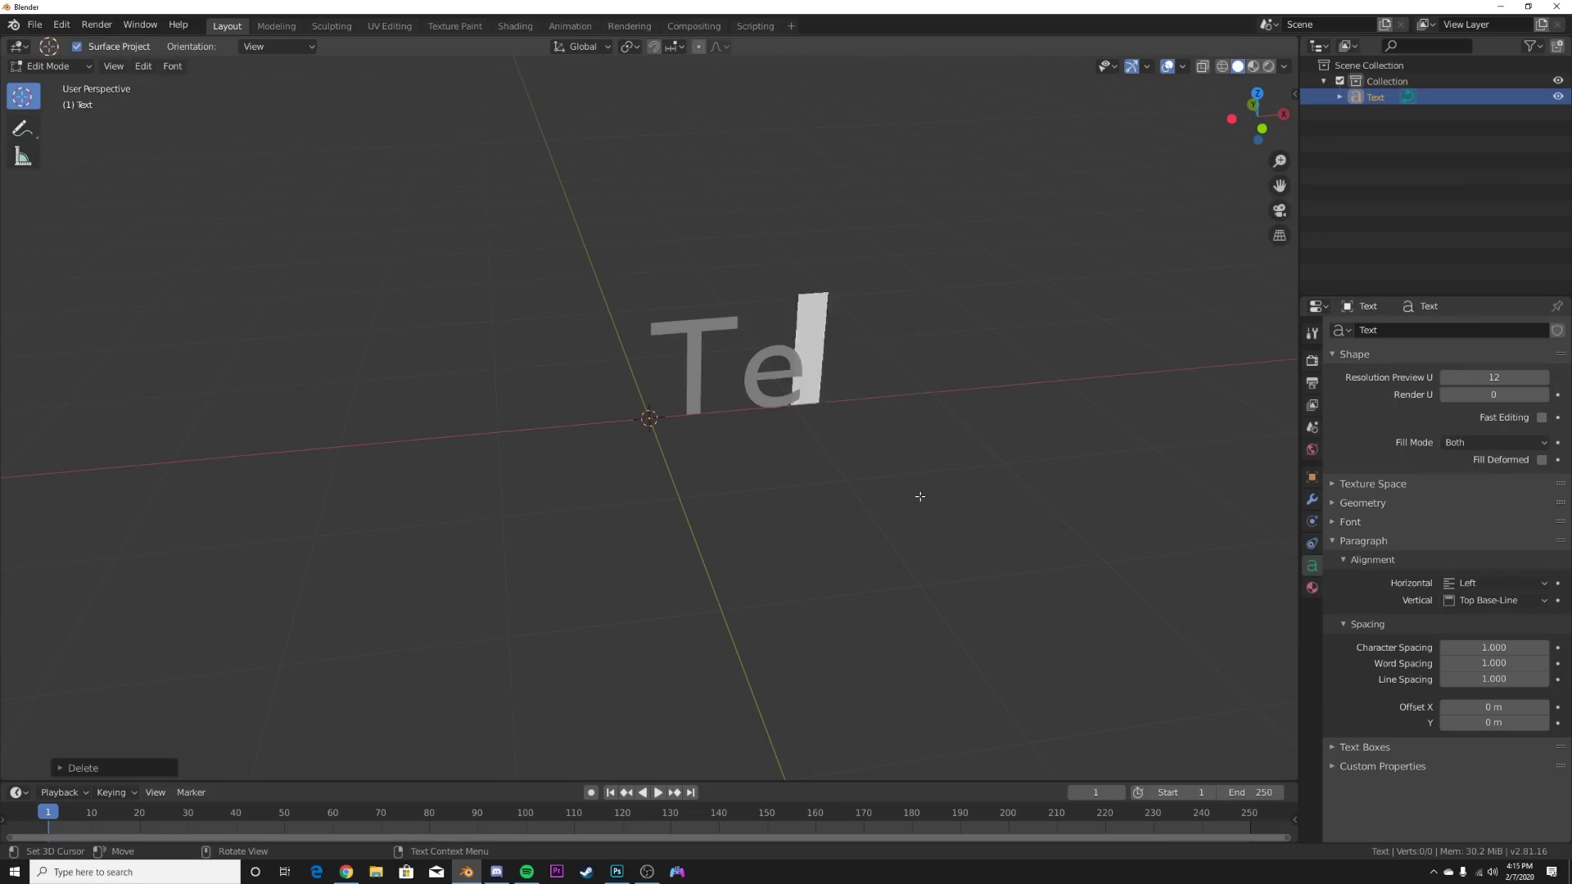
pyautogui.write('A')
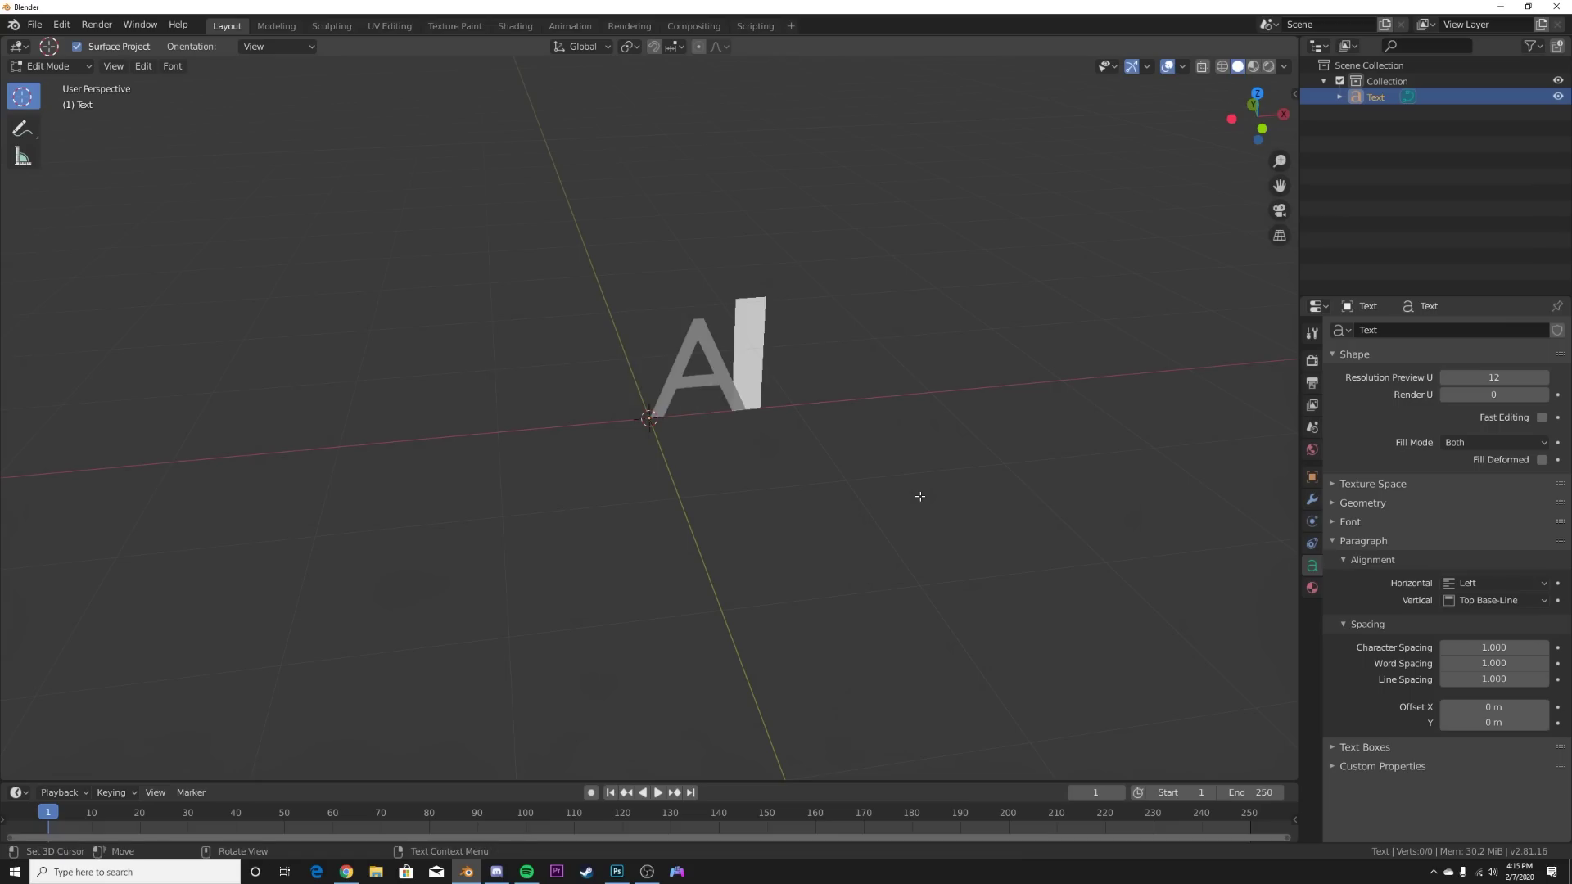
pyautogui.press('Tab')
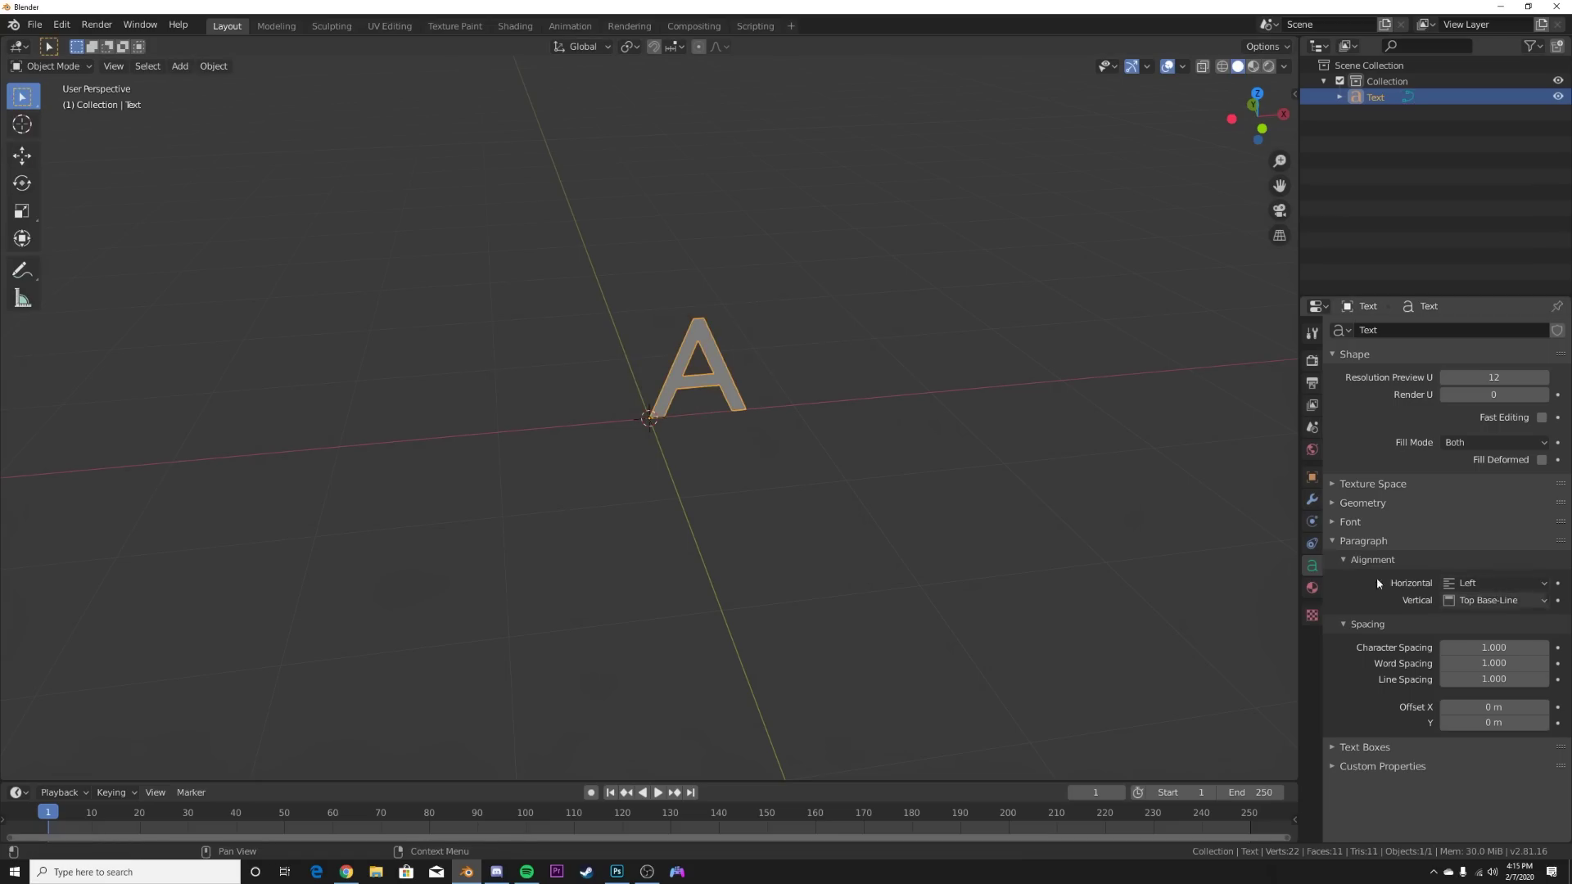
pyautogui.click(1492, 587)
pyautogui.click(1467, 617)
# Scale the letter A up uniformly to several times its size and apply the scale.
pyautogui.moveTo(770, 323); pyautogui.dragTo(753, 432, button='middle')
pyautogui.press('s')
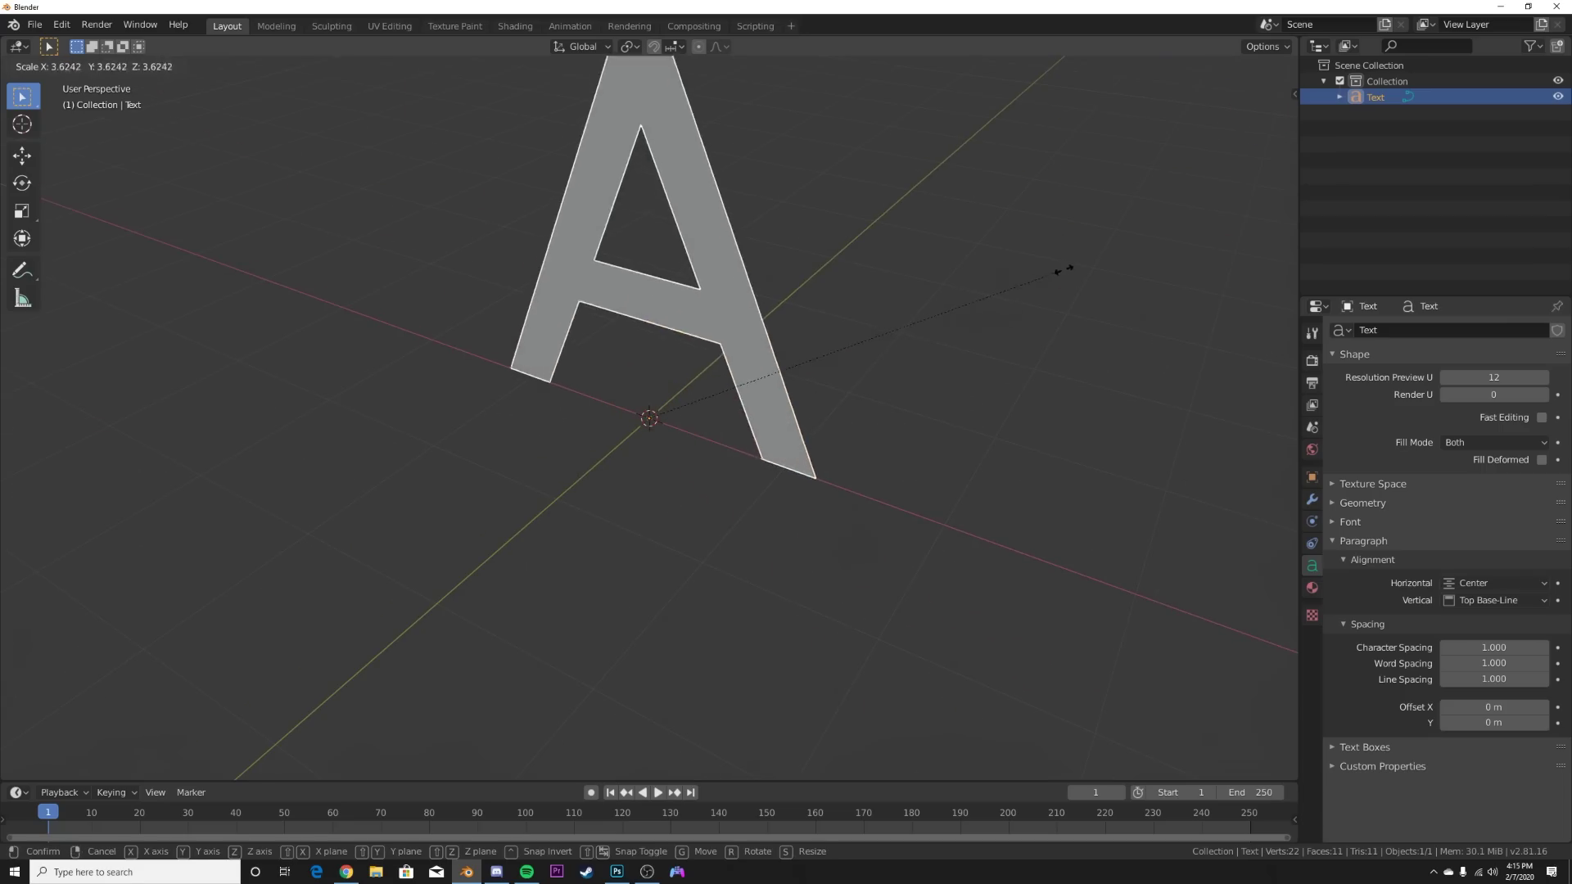
pyautogui.click(969, 343)
pyautogui.hotkey('ctrl', 'a')
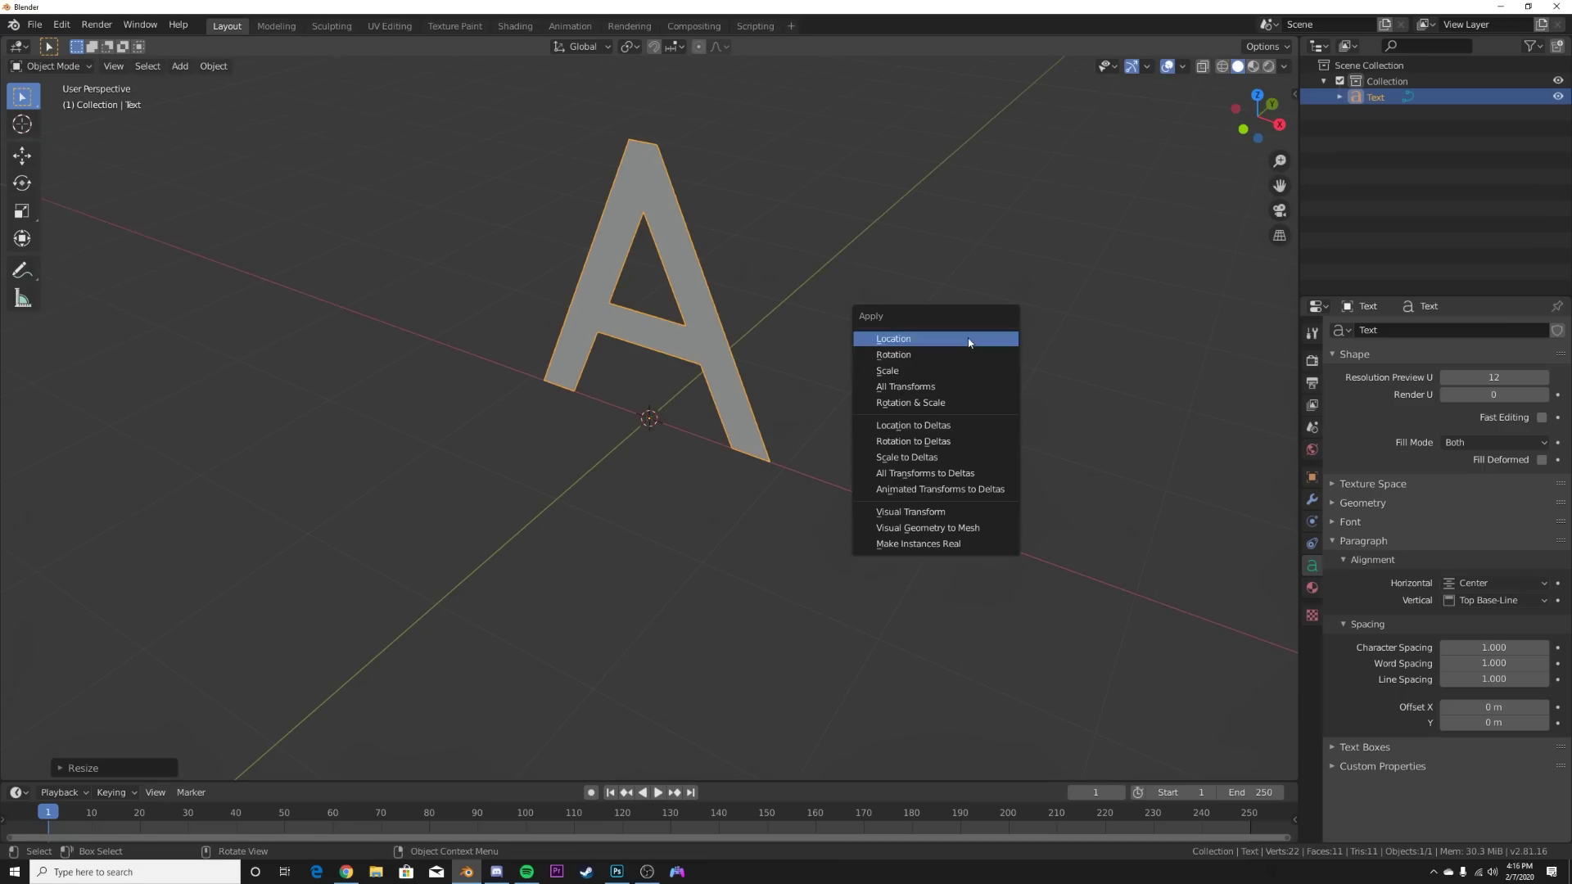
pyautogui.click(911, 375)
pyautogui.moveTo(912, 375); pyautogui.dragTo(636, 308, button='middle')
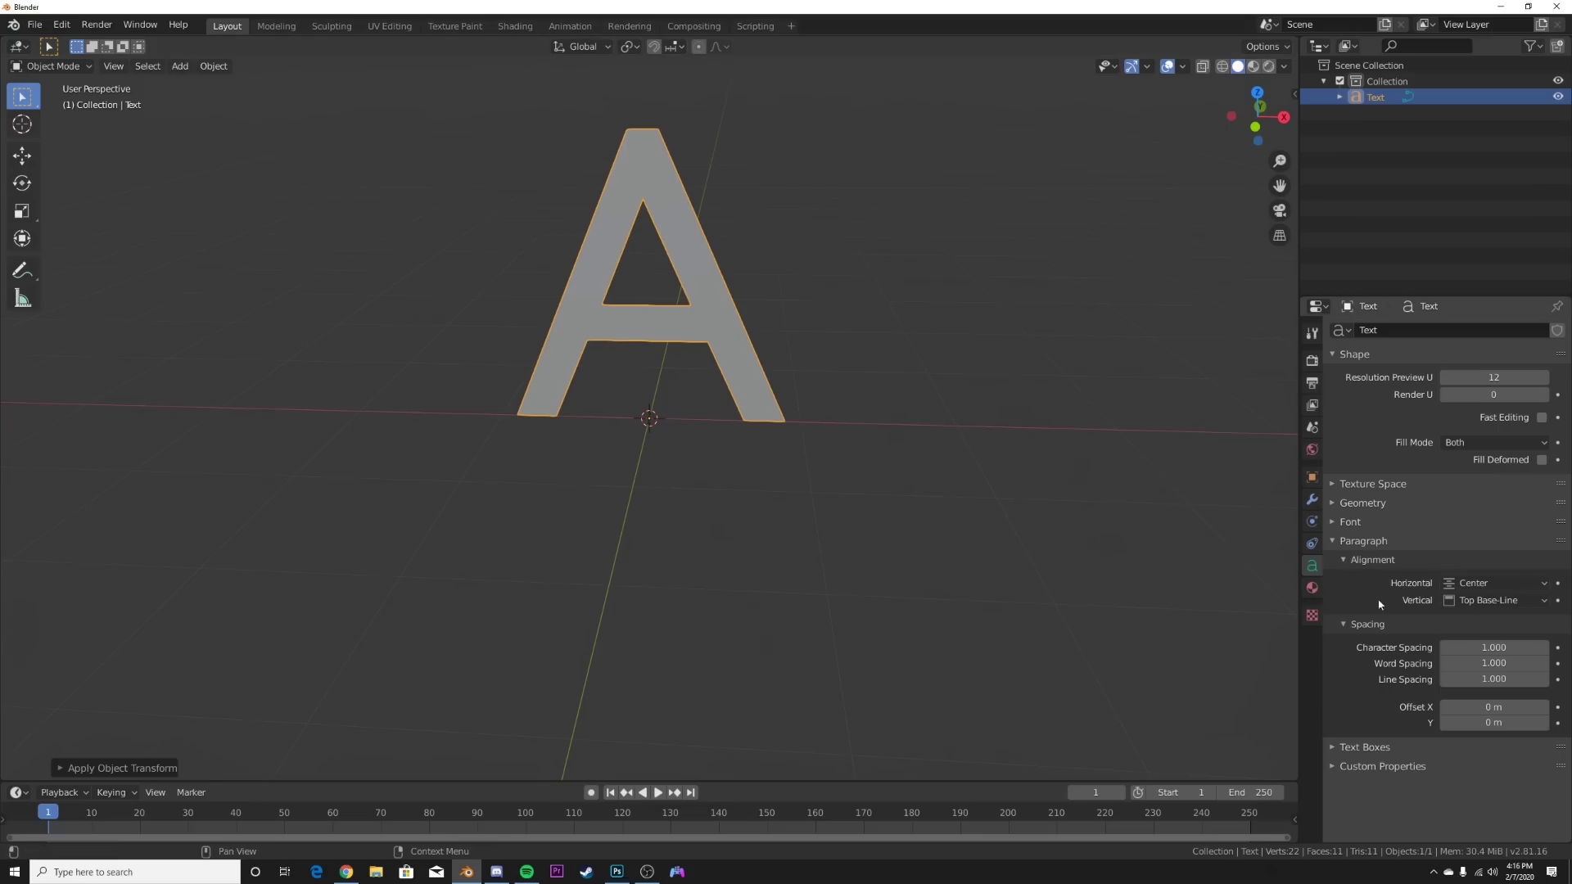
# Give the letter thickness by setting its geometry Extrude value to 0.14 m.
pyautogui.click(1363, 503)
pyautogui.moveTo(1474, 542); pyautogui.dragTo(1507, 543)
pyautogui.moveTo(603, 385); pyautogui.dragTo(579, 385, button='middle')
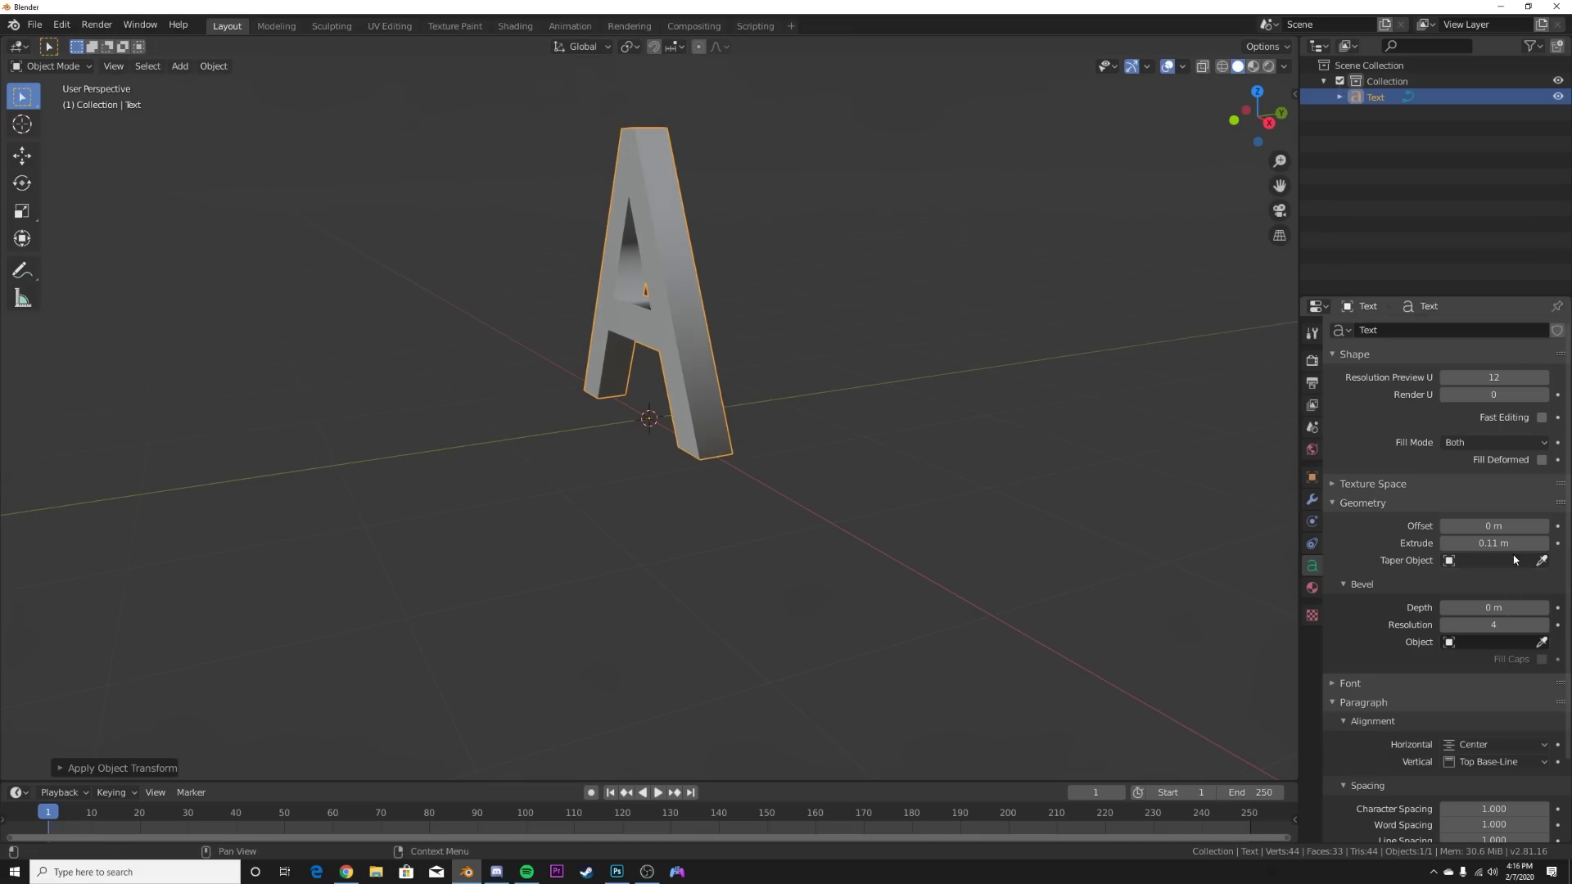
pyautogui.moveTo(1493, 543); pyautogui.dragTo(1521, 542)
pyautogui.moveTo(790, 365); pyautogui.dragTo(751, 401, button='middle')
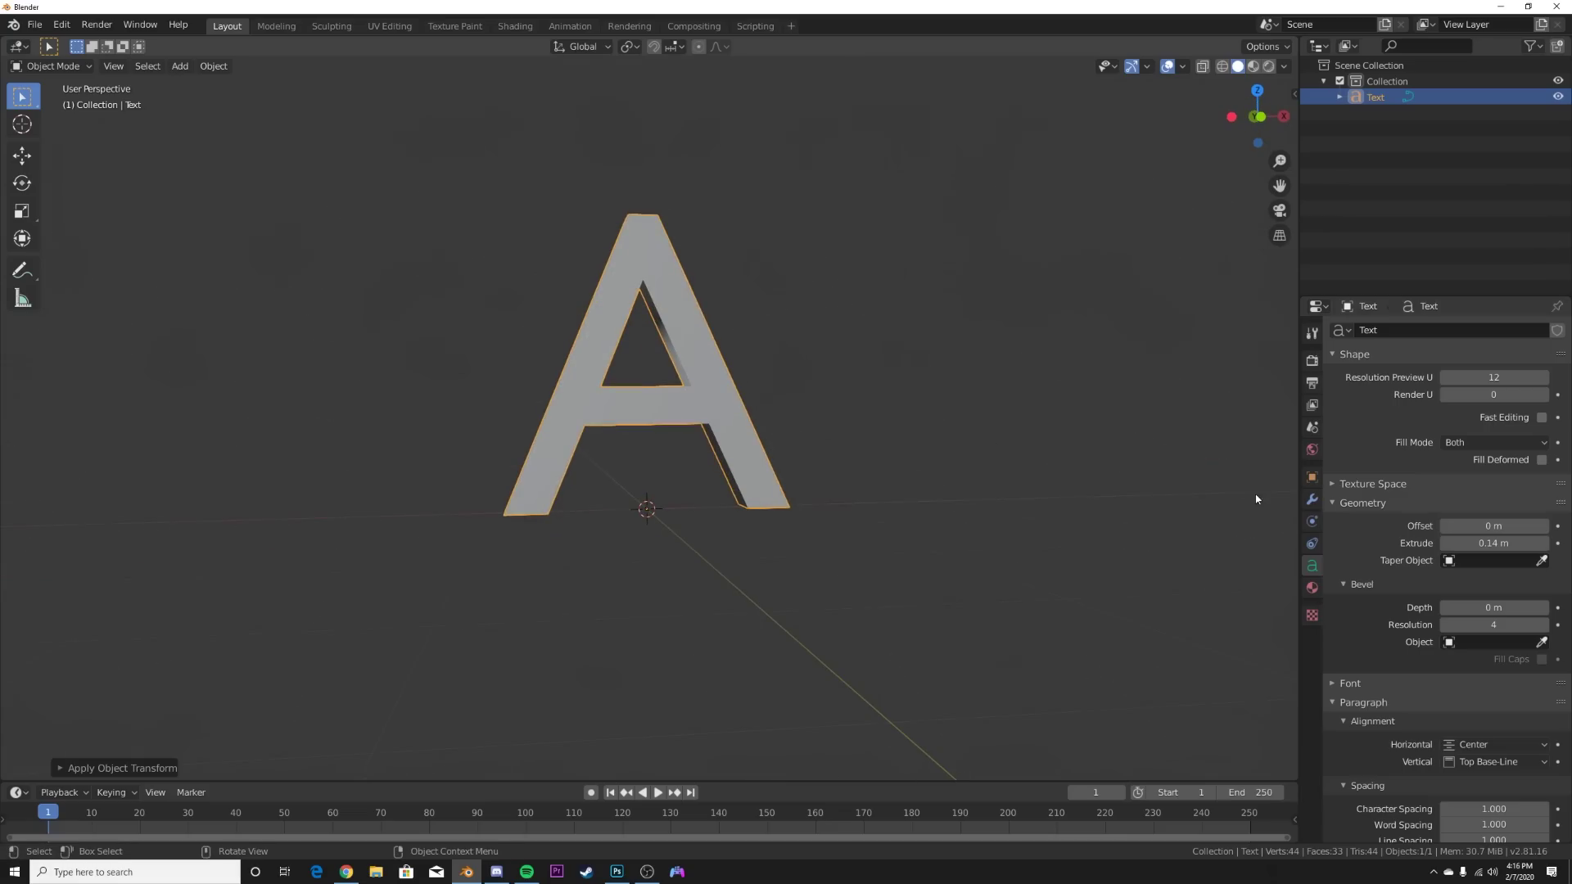
# Round the letter's edges with a bevel depth of 0.08 m and a bevel resolution of 9.
pyautogui.moveTo(1494, 607); pyautogui.dragTo(1506, 607)
pyautogui.moveTo(585, 204); pyautogui.dragTo(660, 375, button='middle')
pyautogui.scroll(3, 634, 321)
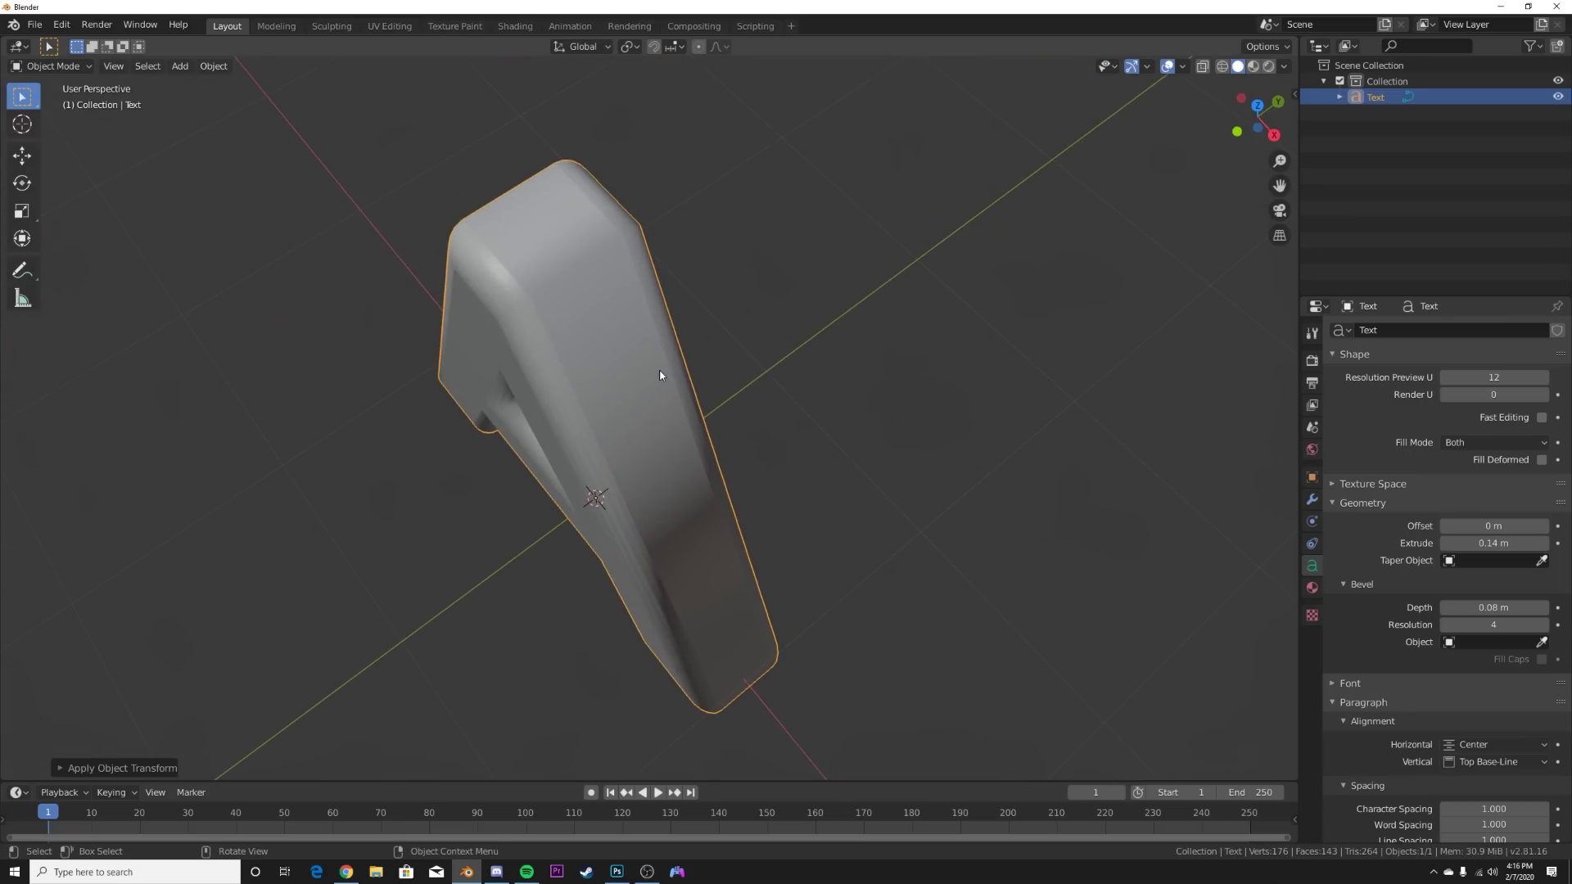
pyautogui.moveTo(786, 410); pyautogui.dragTo(763, 373, button='middle')
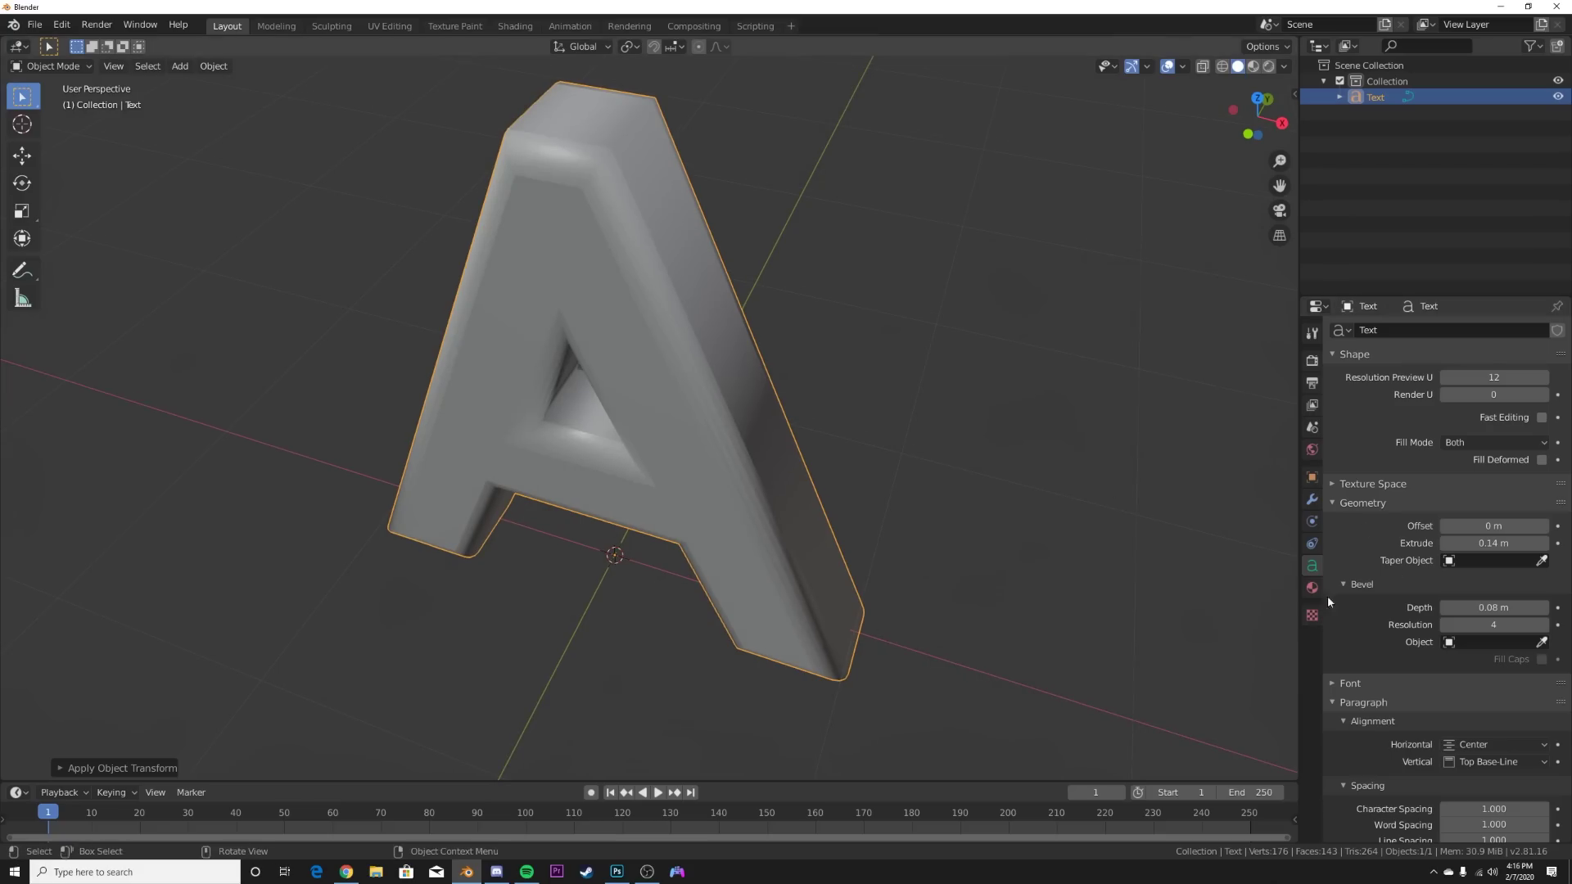
pyautogui.click(1544, 625)
pyautogui.click(1544, 625)
pyautogui.moveTo(788, 405); pyautogui.dragTo(758, 366, button='middle')
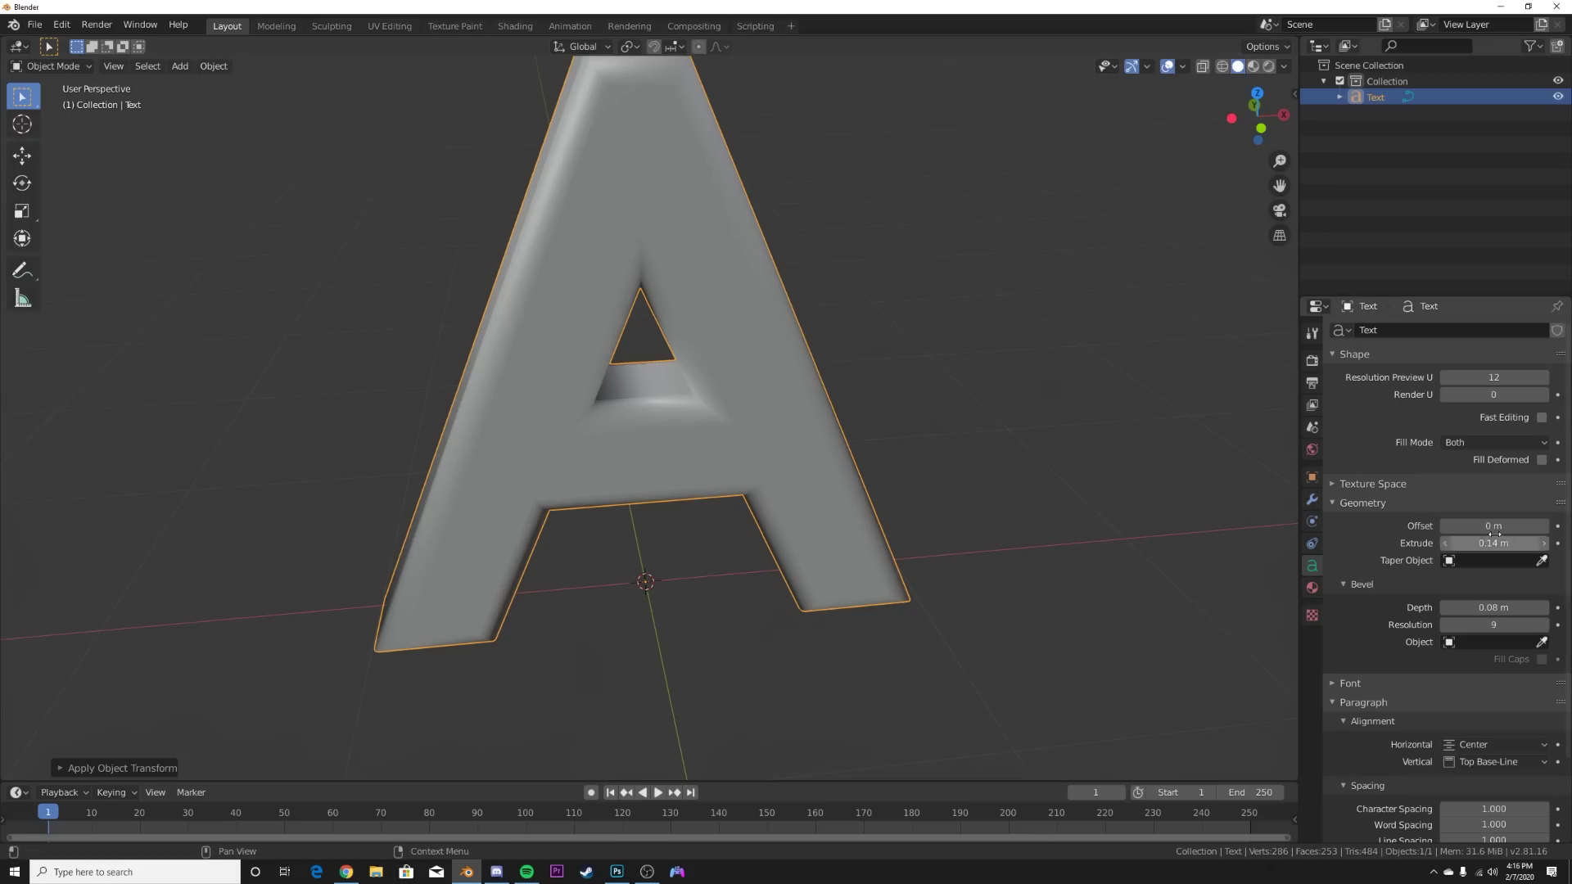
pyautogui.moveTo(1279, 498); pyautogui.dragTo(809, 363, button='middle')
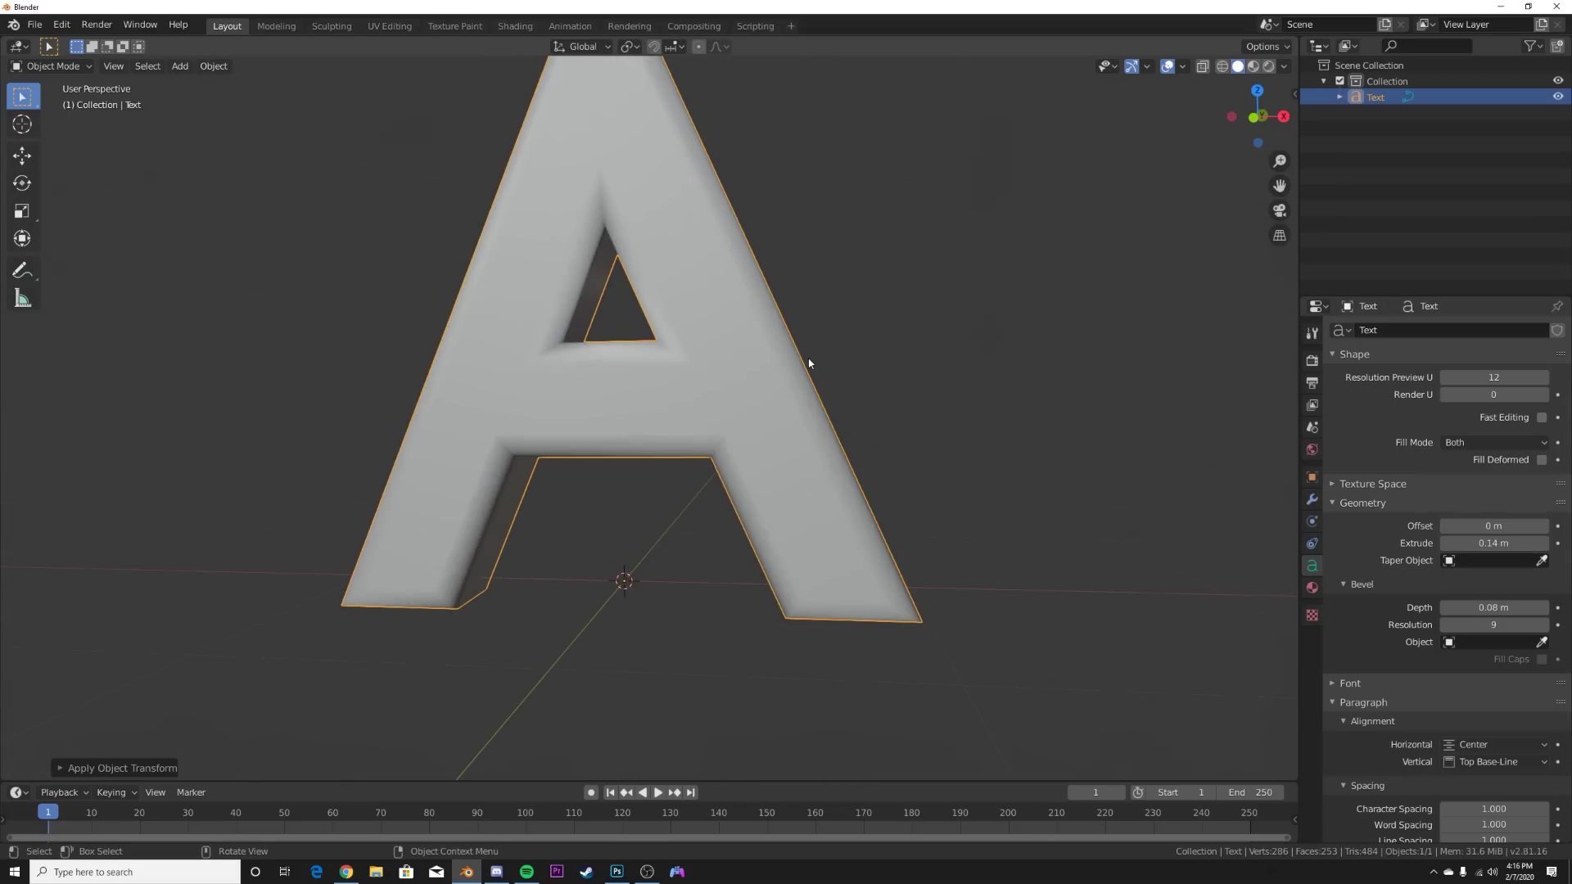
# Convert the text object to a mesh and check its topology in Edit Mode.
pyautogui.press('F3')
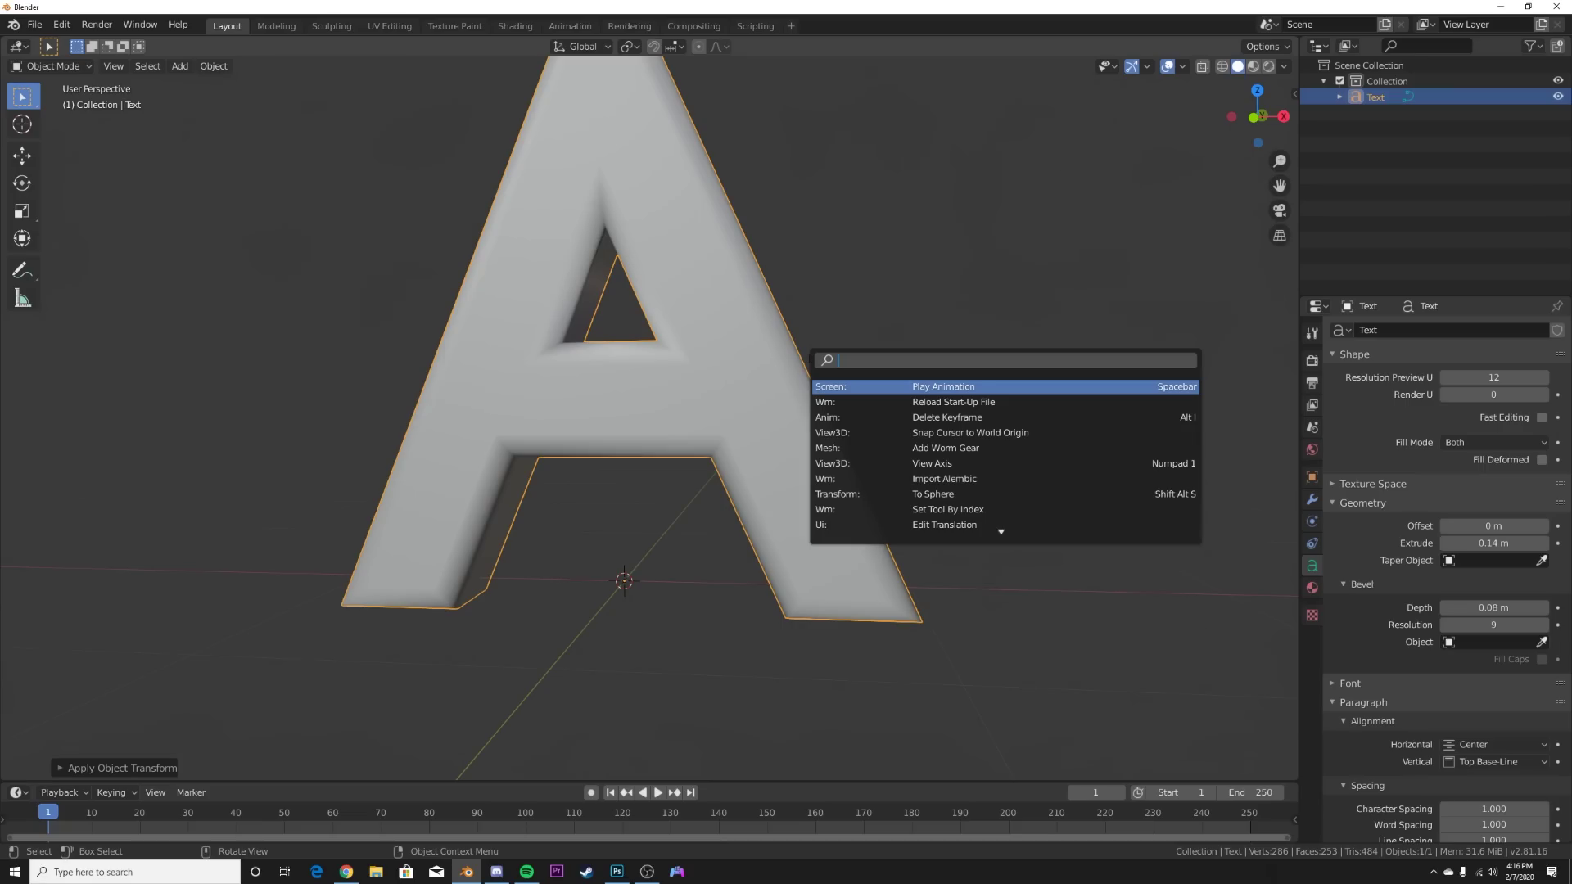
pyautogui.write('conv')
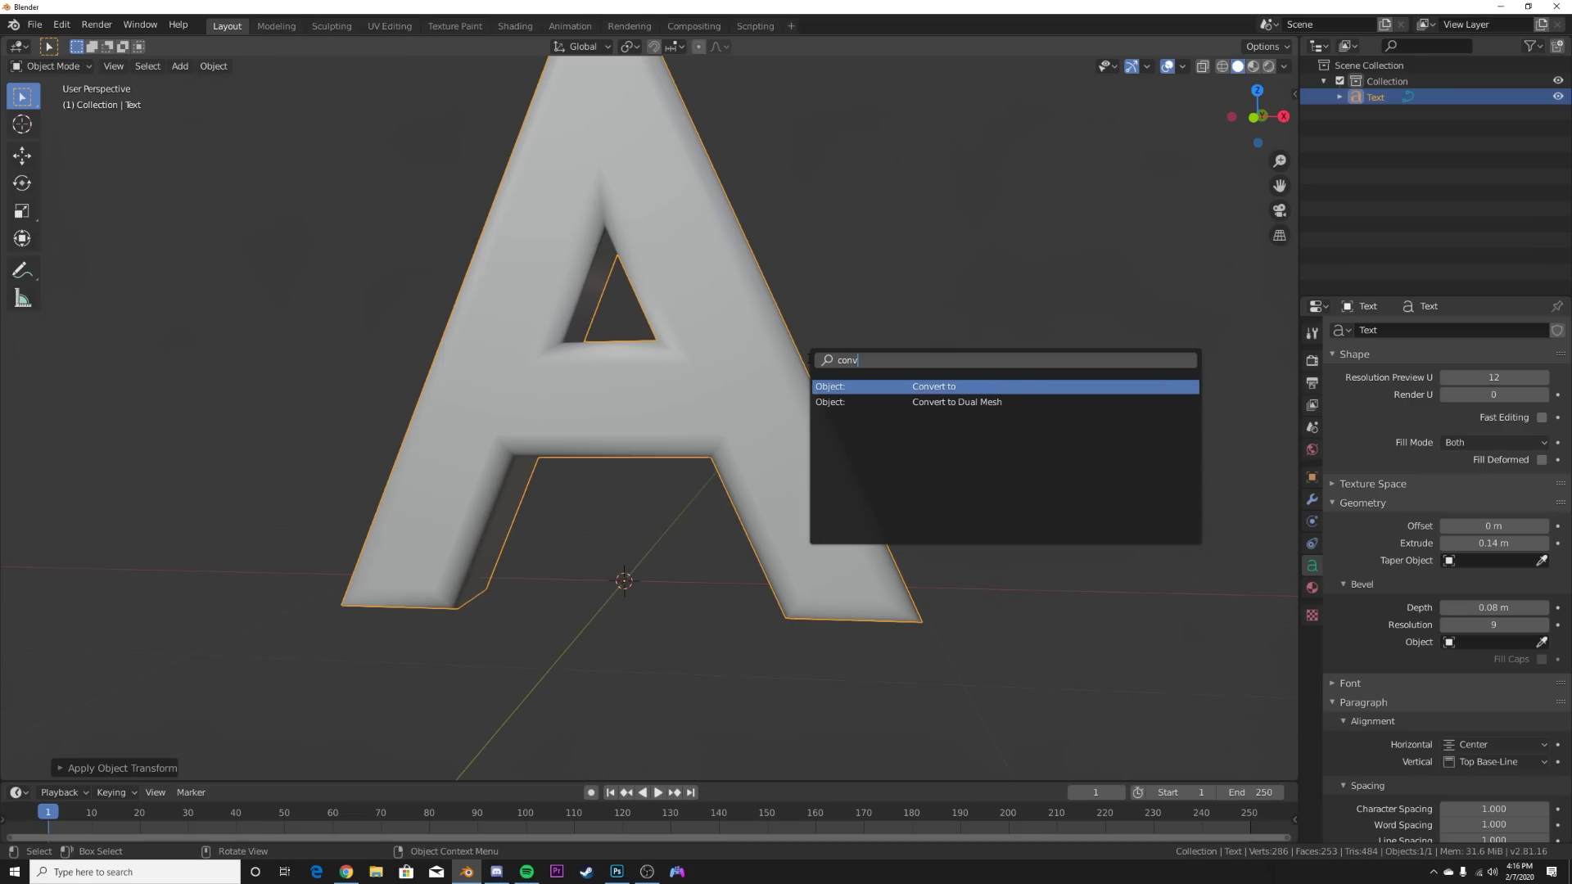
pyautogui.click(913, 393)
pyautogui.click(901, 425)
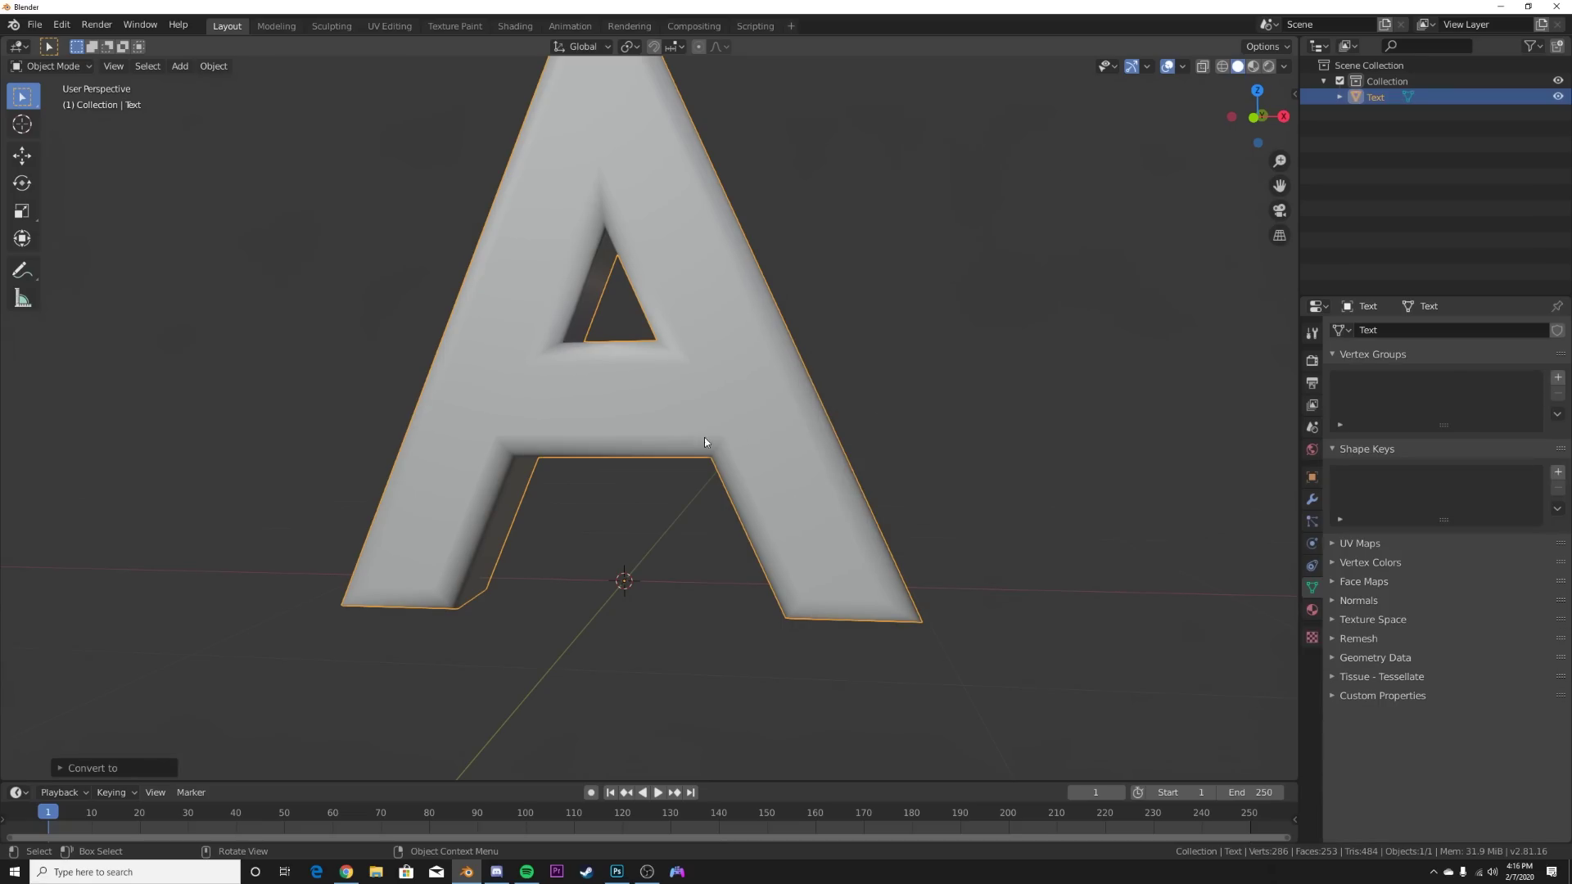
pyautogui.press('Tab')
pyautogui.moveTo(719, 429); pyautogui.dragTo(694, 302, button='middle')
pyautogui.press('a')
pyautogui.press('Tab')
# Add a Remesh modifier to the letter in Sharp mode with an octree depth of 8, and apply it.
pyautogui.click(1312, 499)
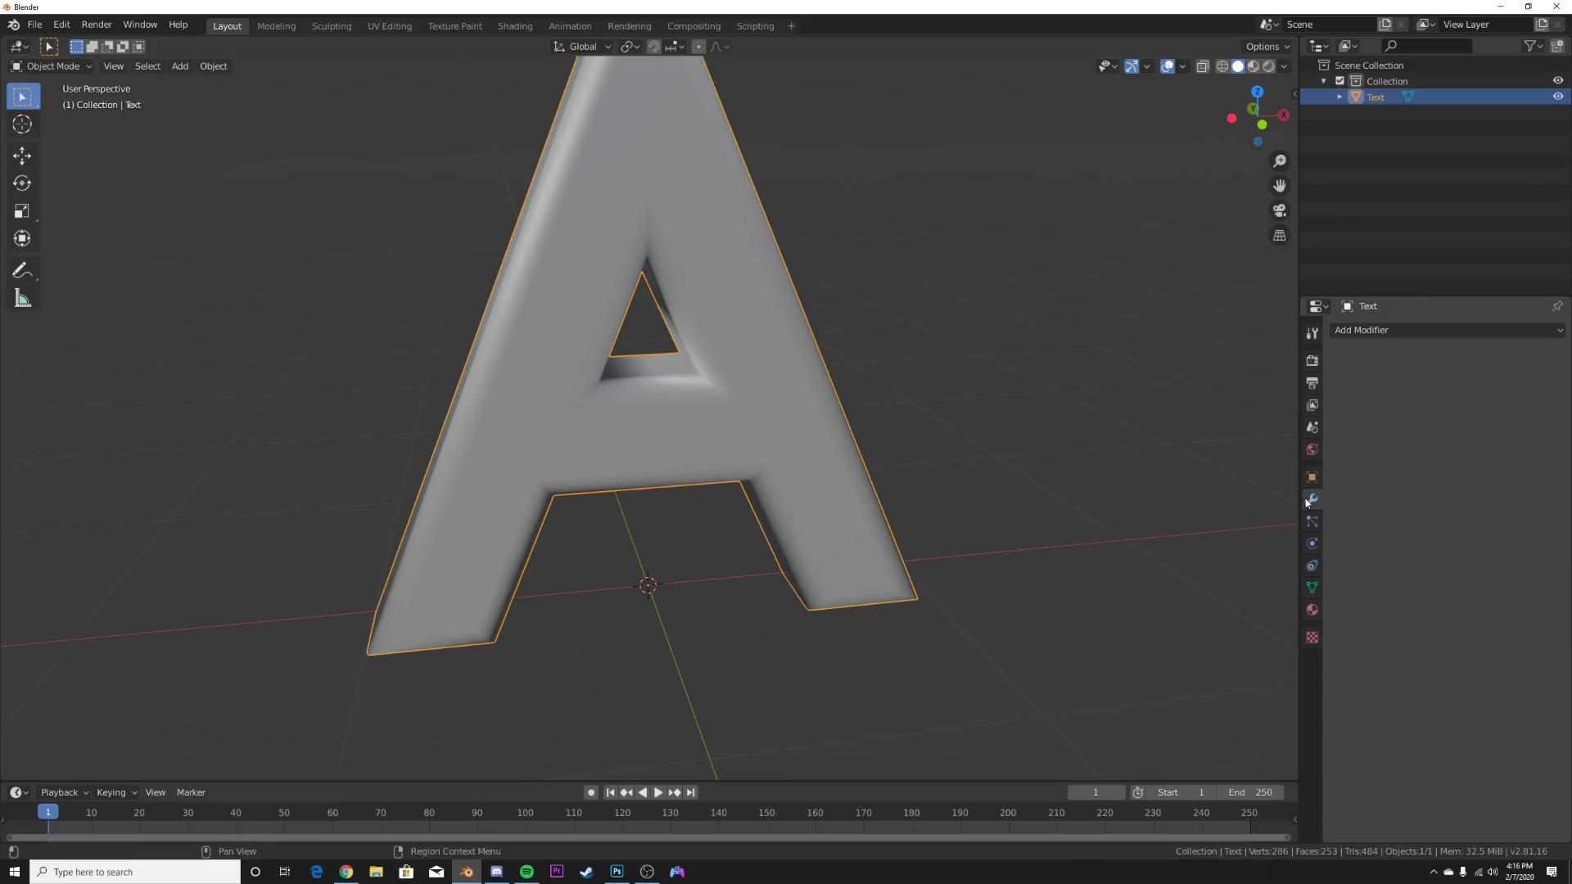
pyautogui.click(1384, 334)
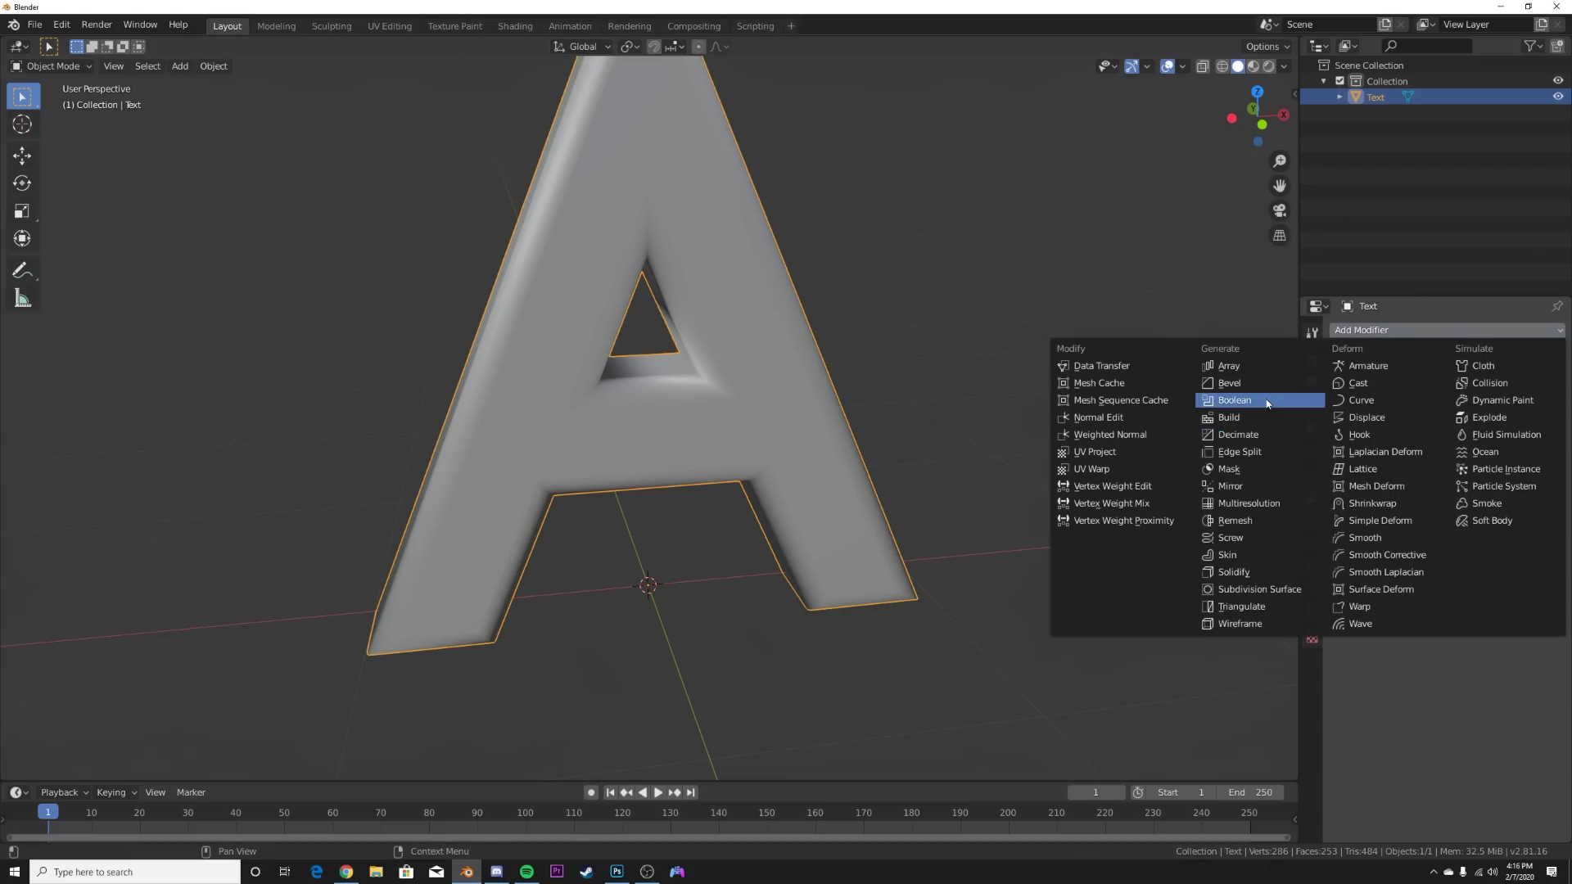
pyautogui.click(1235, 521)
pyautogui.moveTo(942, 368); pyautogui.dragTo(871, 354, button='middle')
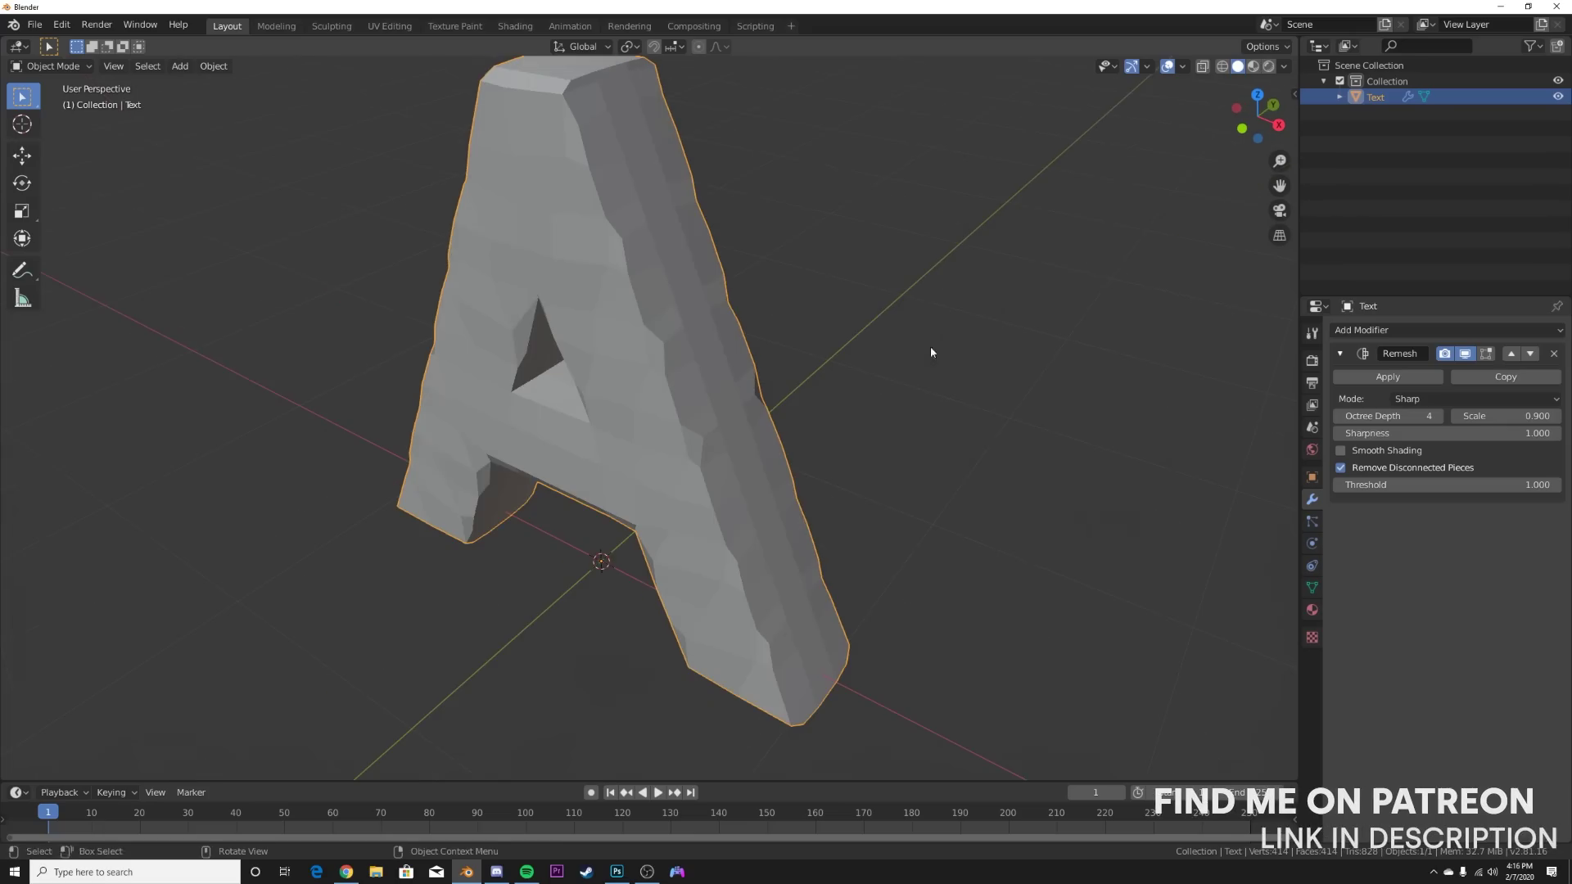
pyautogui.click(1439, 415)
pyautogui.click(1439, 416)
pyautogui.click(1439, 416)
pyautogui.click(1440, 417)
pyautogui.moveTo(567, 348); pyautogui.dragTo(680, 389, button='middle')
pyautogui.click(1389, 381)
# Examine the letter's remeshed topology in Edit Mode and return to Object Mode.
pyautogui.press('Tab')
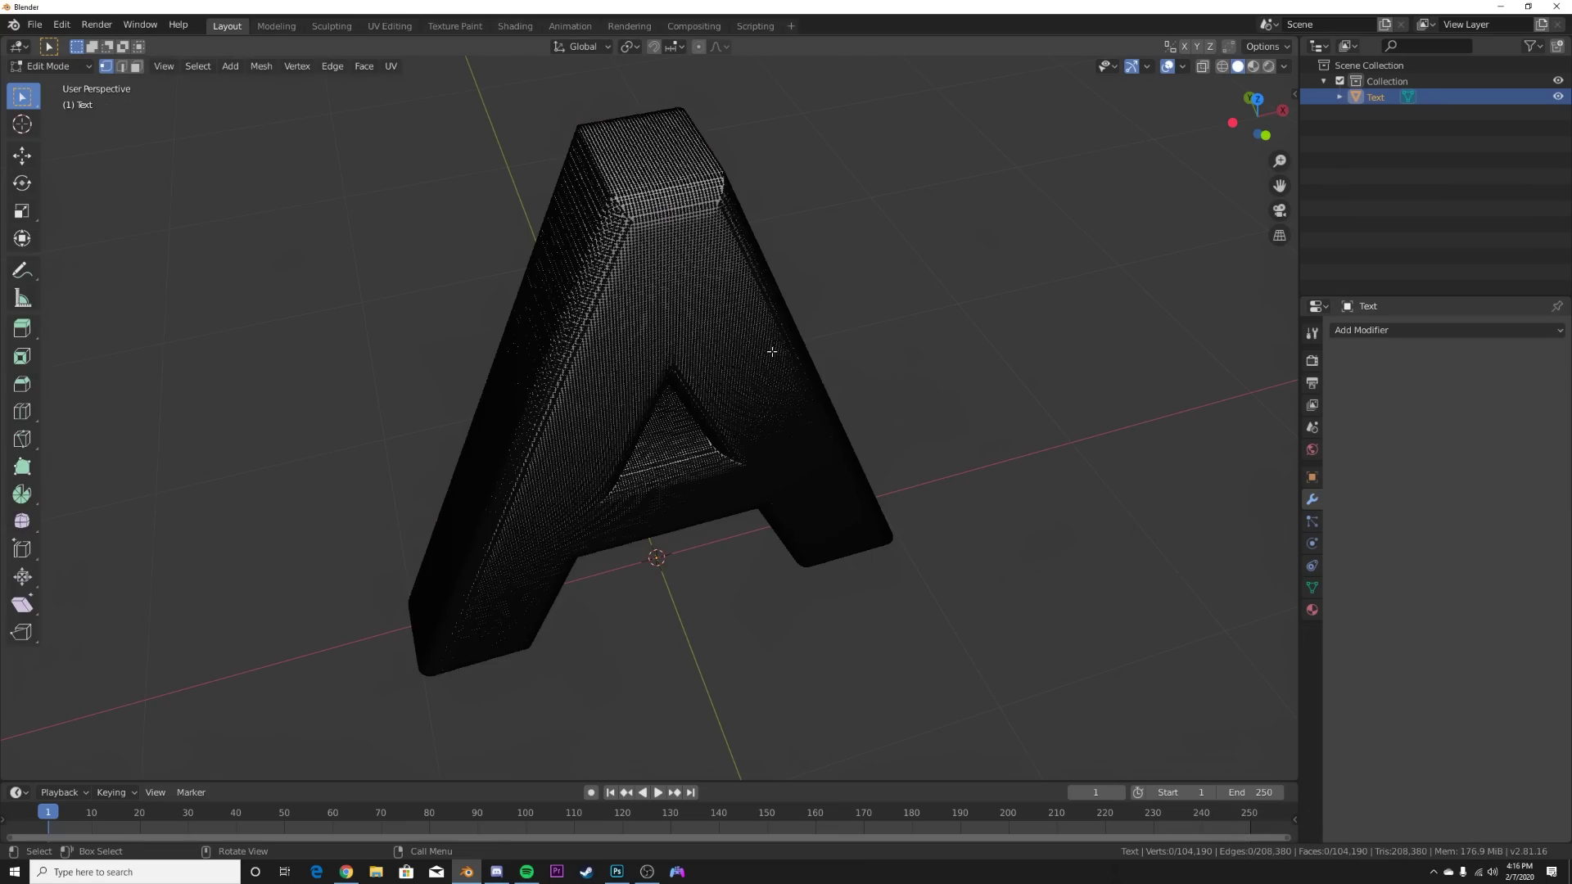
pyautogui.moveTo(772, 351); pyautogui.dragTo(752, 314, button='middle')
pyautogui.press('a')
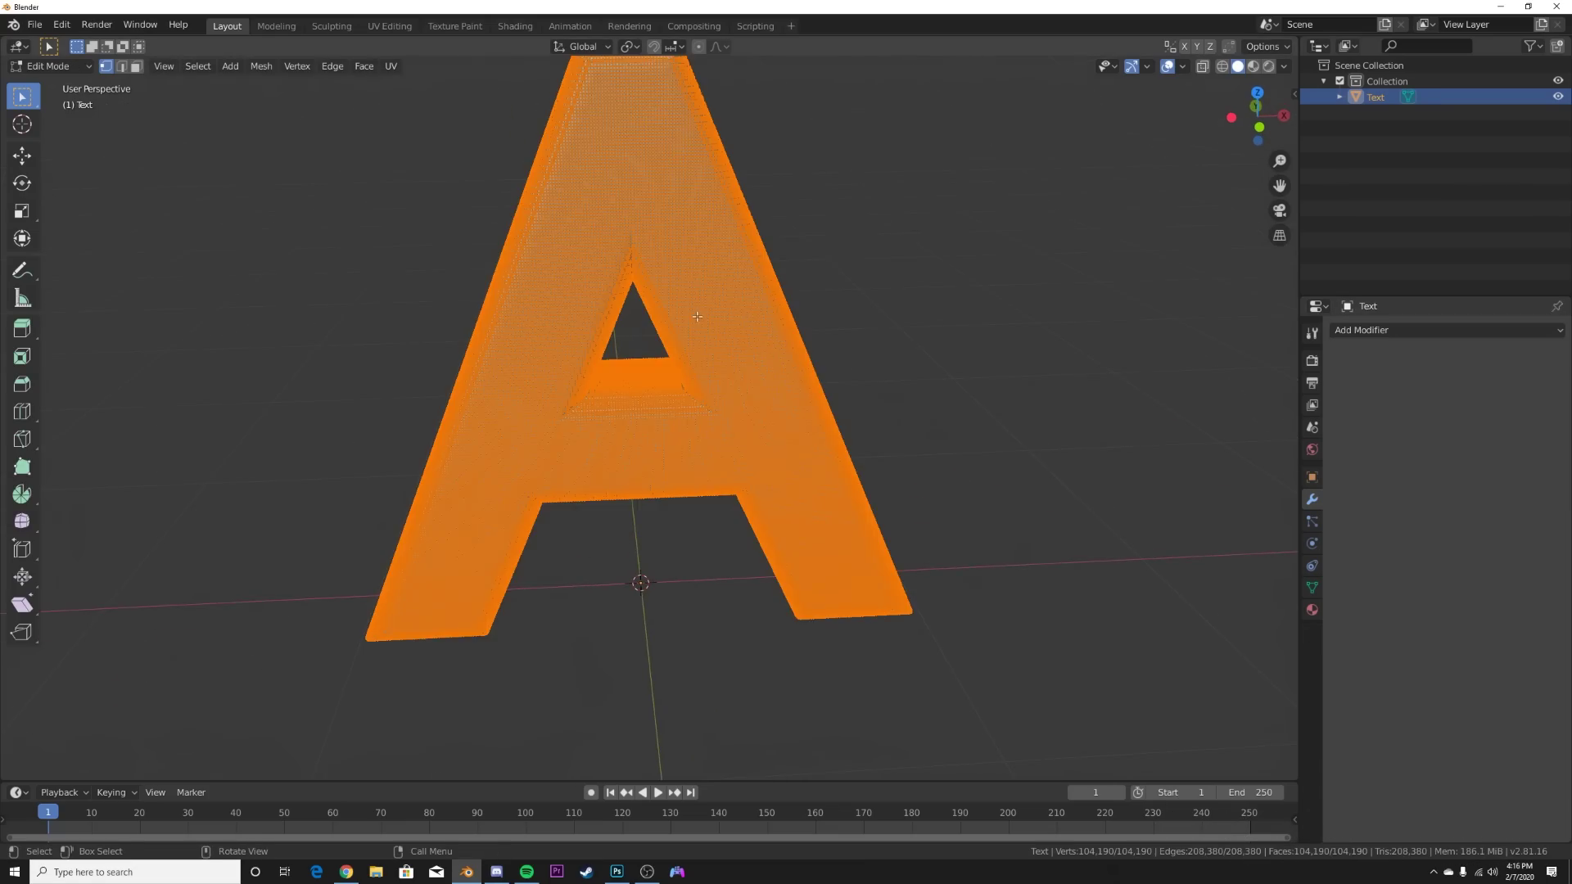
pyautogui.moveTo(702, 325); pyautogui.dragTo(734, 421, button='middle')
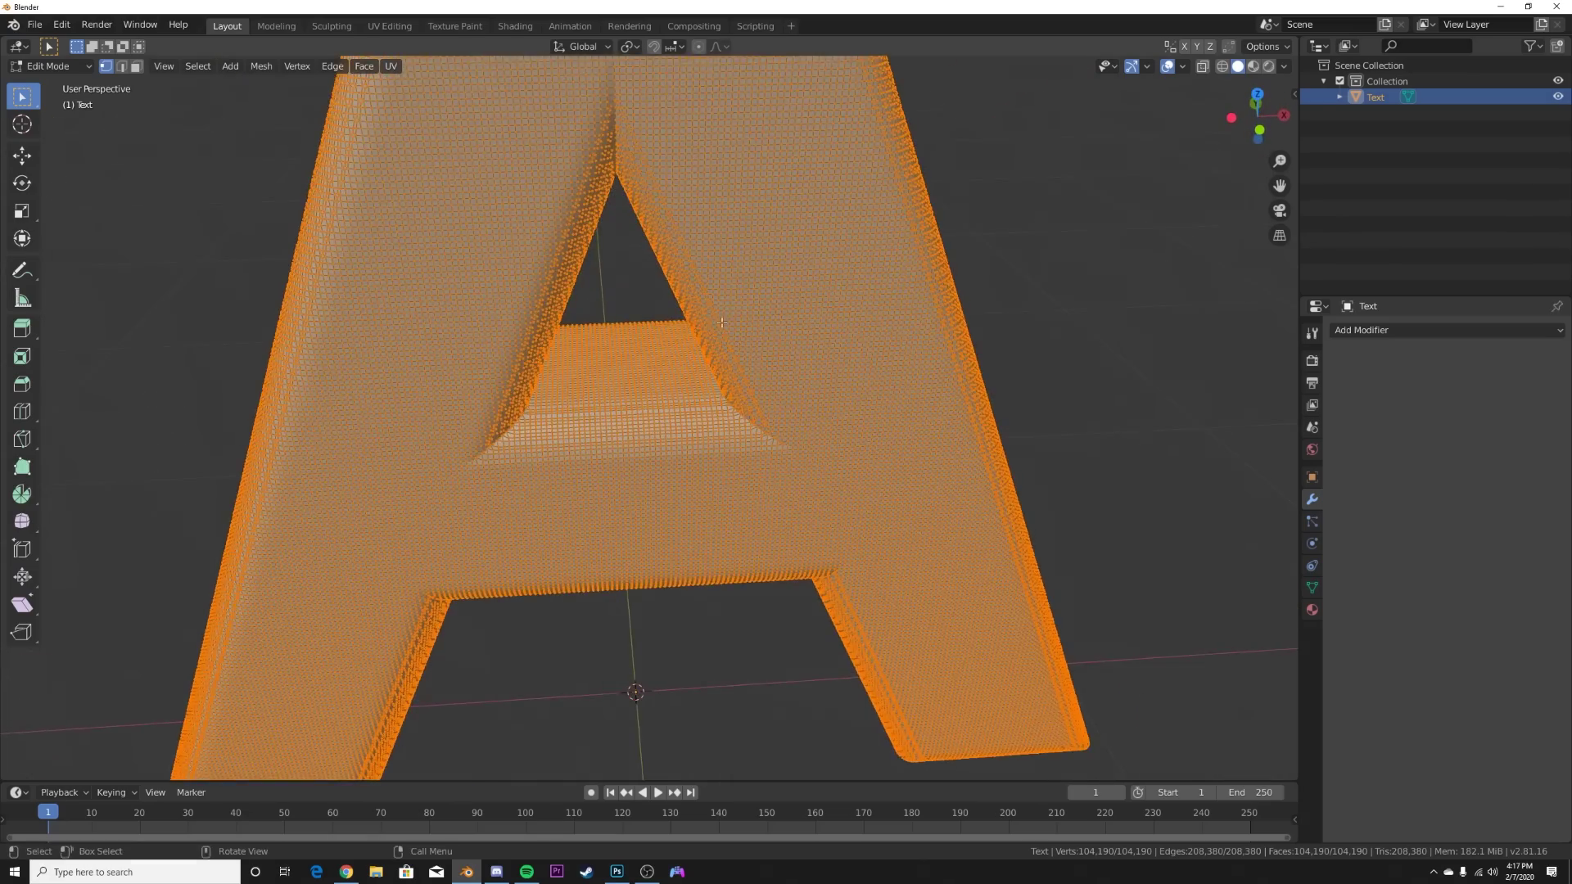
pyautogui.press('Tab')
pyautogui.moveTo(853, 552); pyautogui.dragTo(834, 504, button='middle')
pyautogui.scroll(-4, 833, 504)
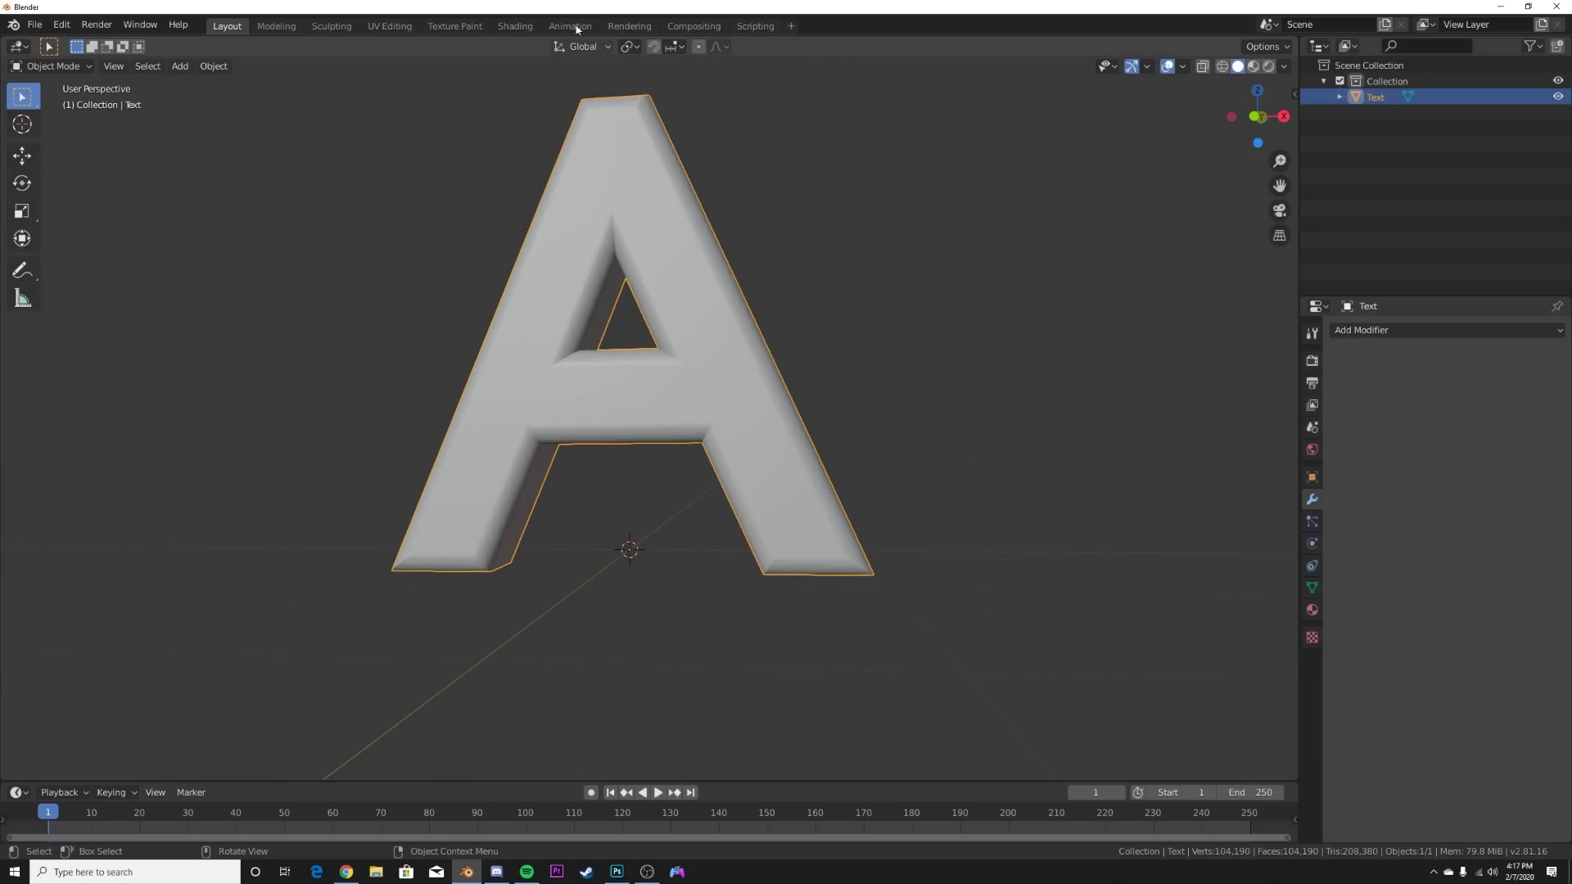
# Switch to the Shading workspace and show the letter in Rendered viewport shading.
pyautogui.click(515, 27)
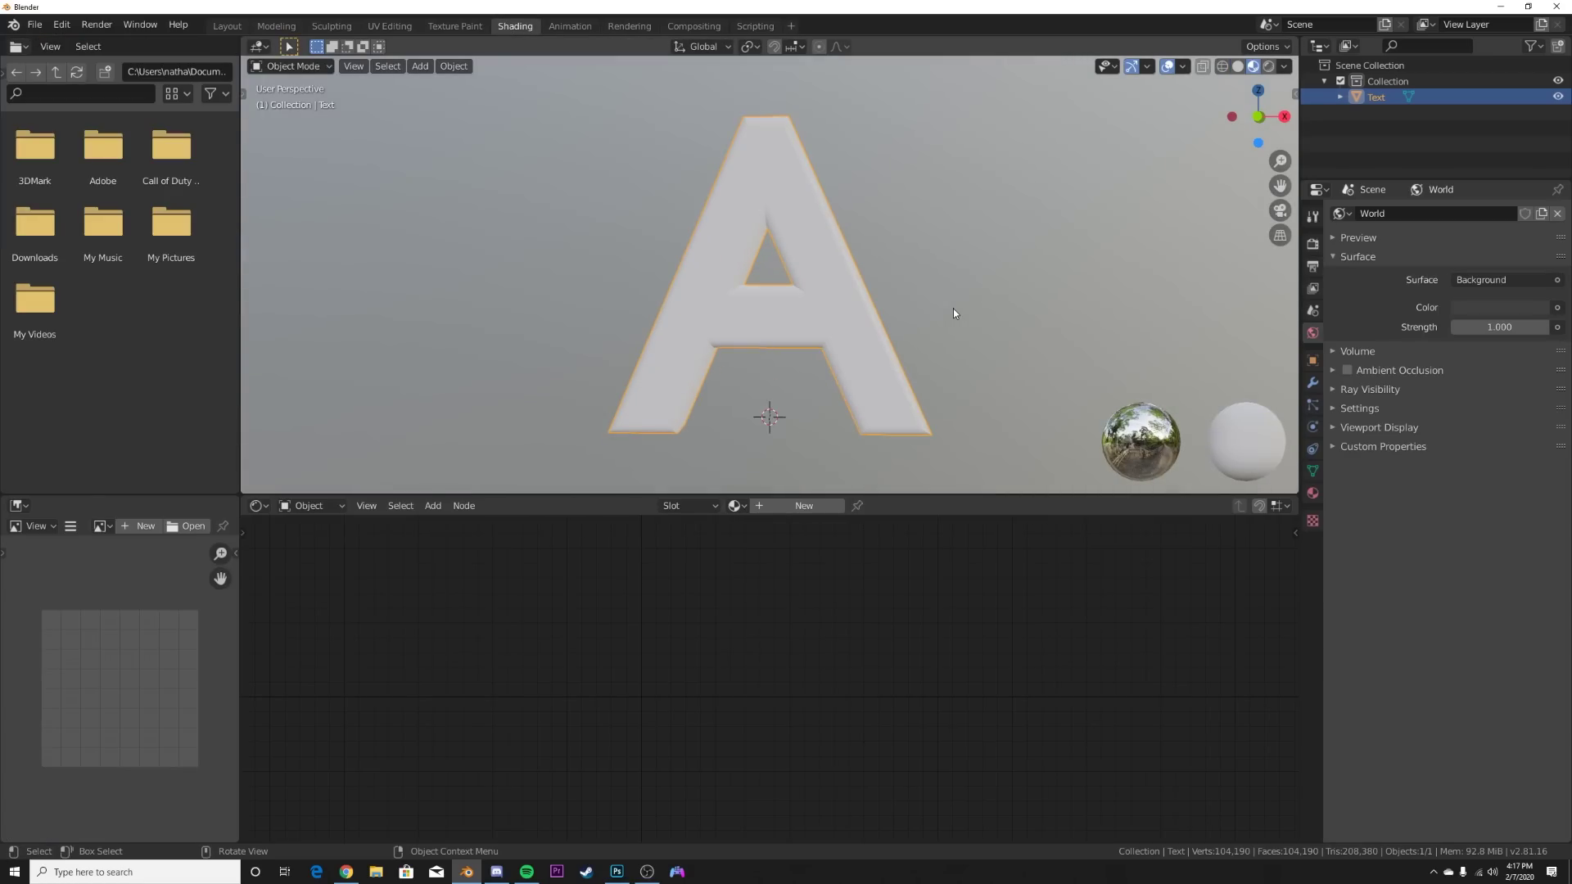
pyautogui.moveTo(958, 340); pyautogui.dragTo(825, 326, button='middle')
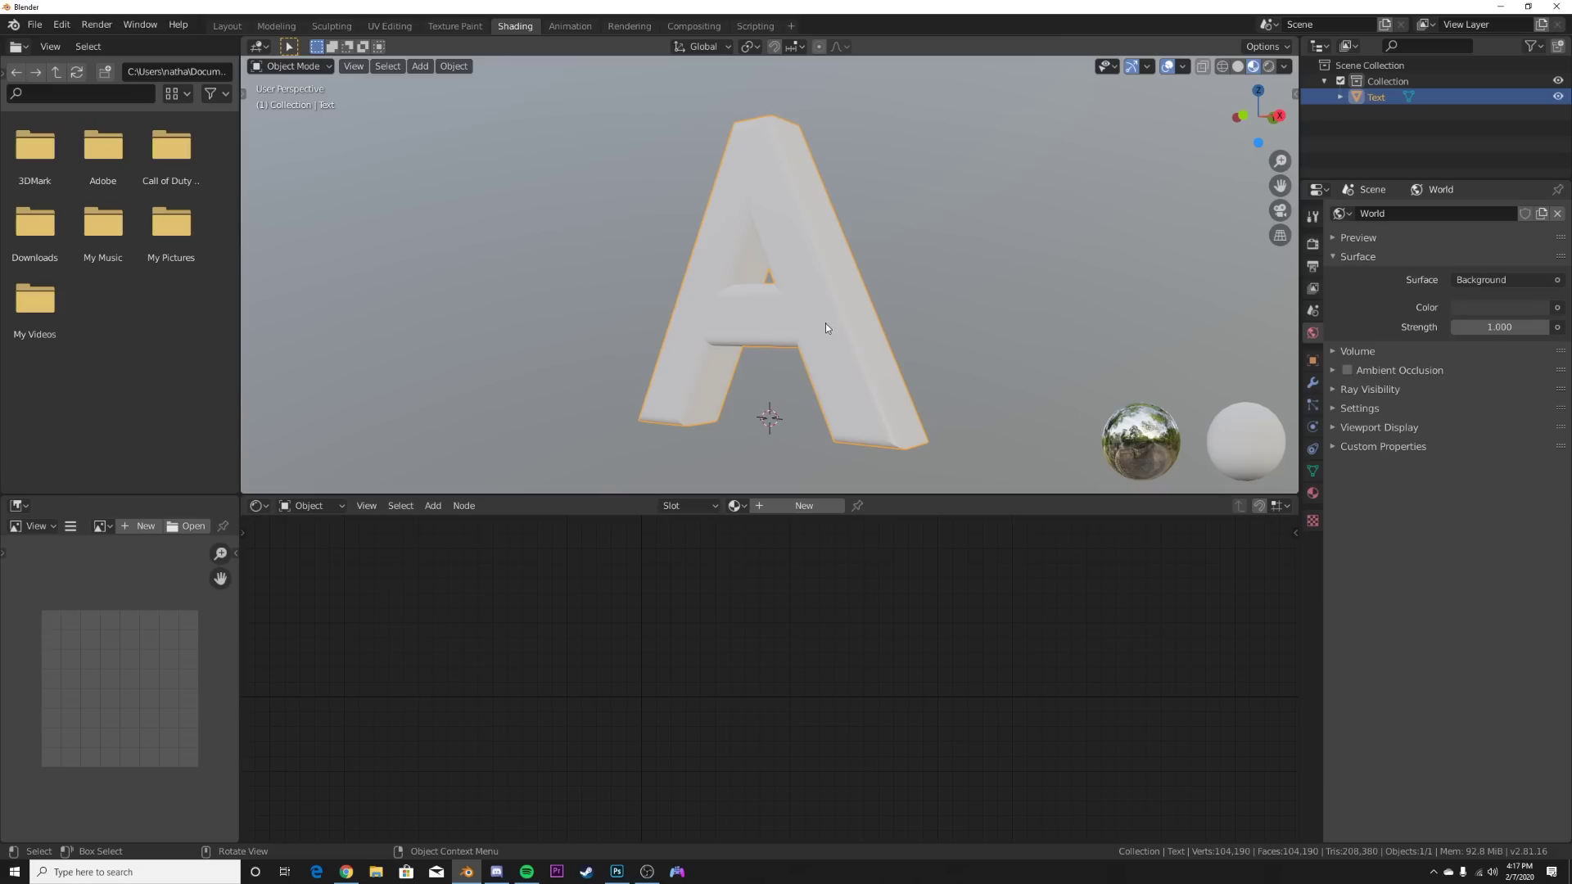
pyautogui.click(1269, 67)
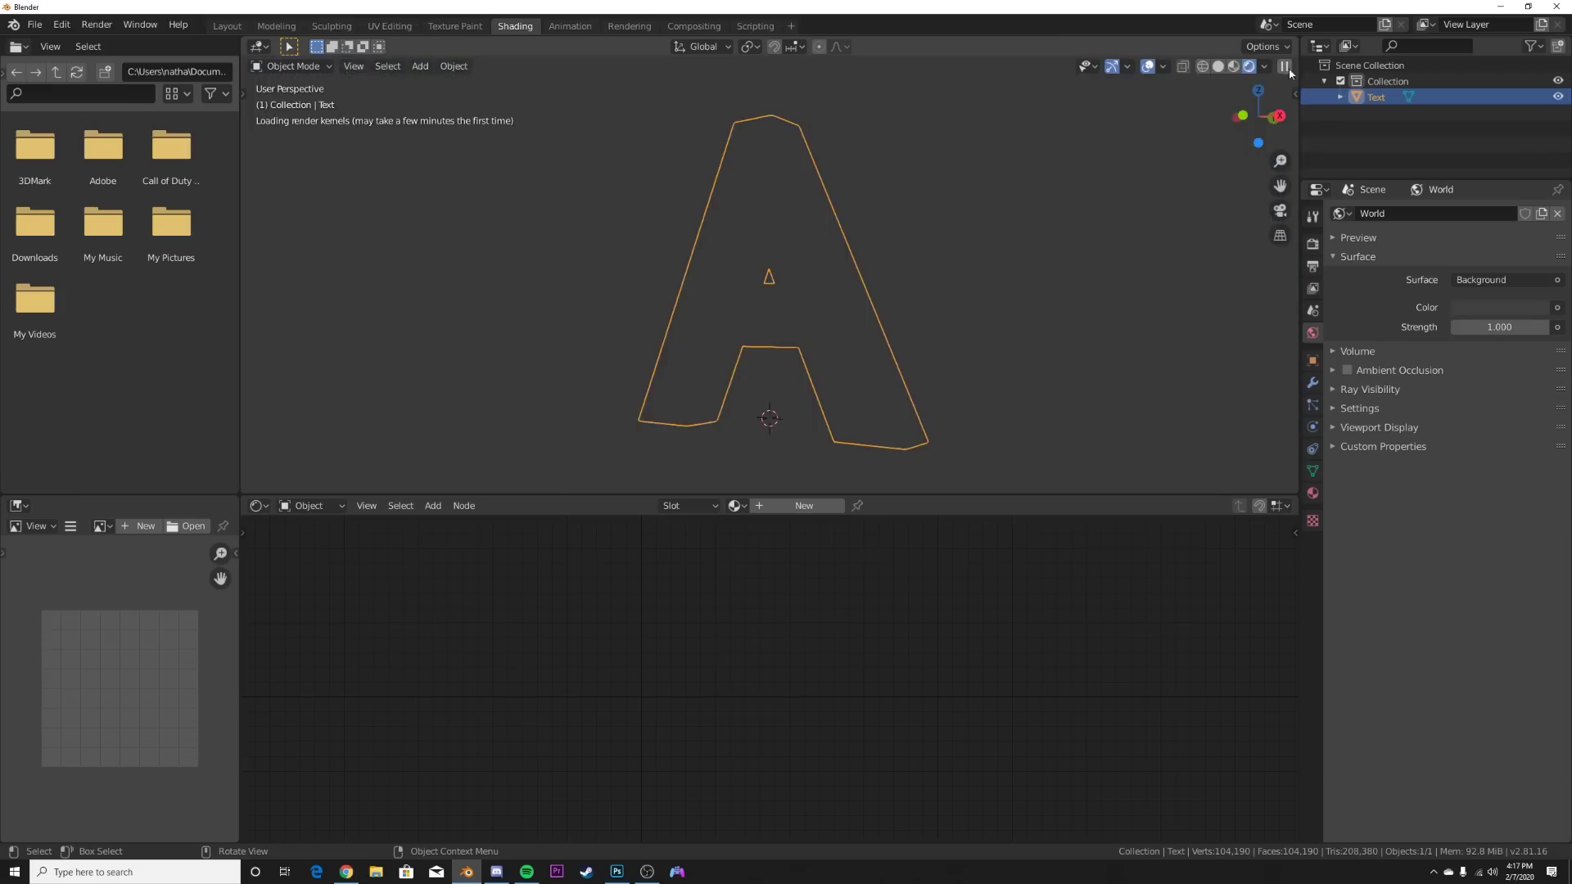
# Light the rendered viewport with the outdoor HDRI environment and create a new material for the letter.
pyautogui.click(1264, 66)
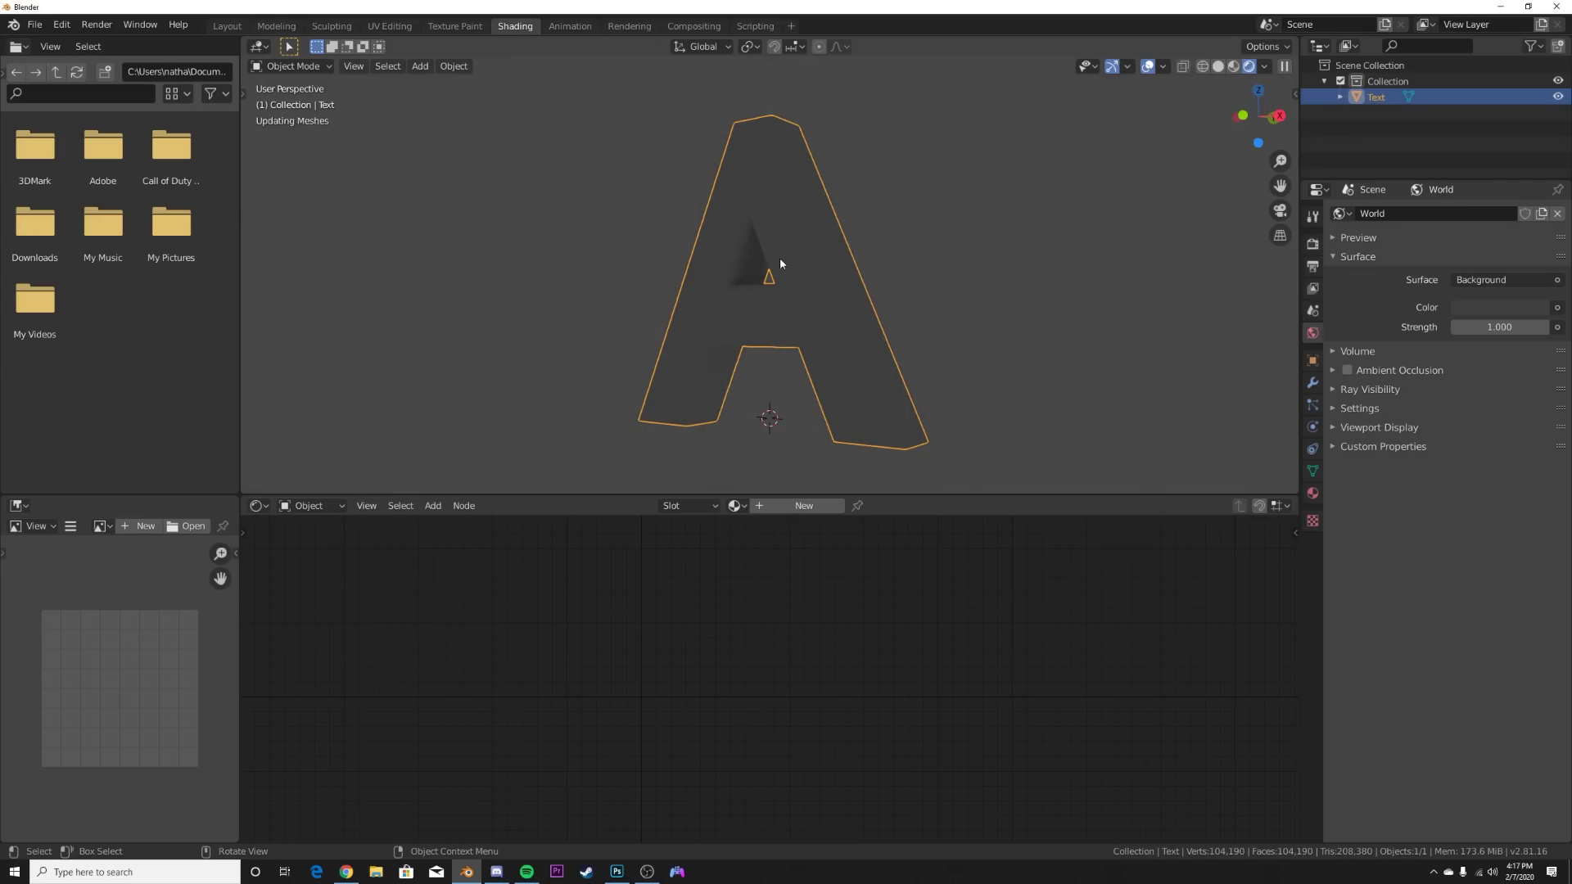
pyautogui.moveTo(779, 257); pyautogui.dragTo(950, 285, button='middle')
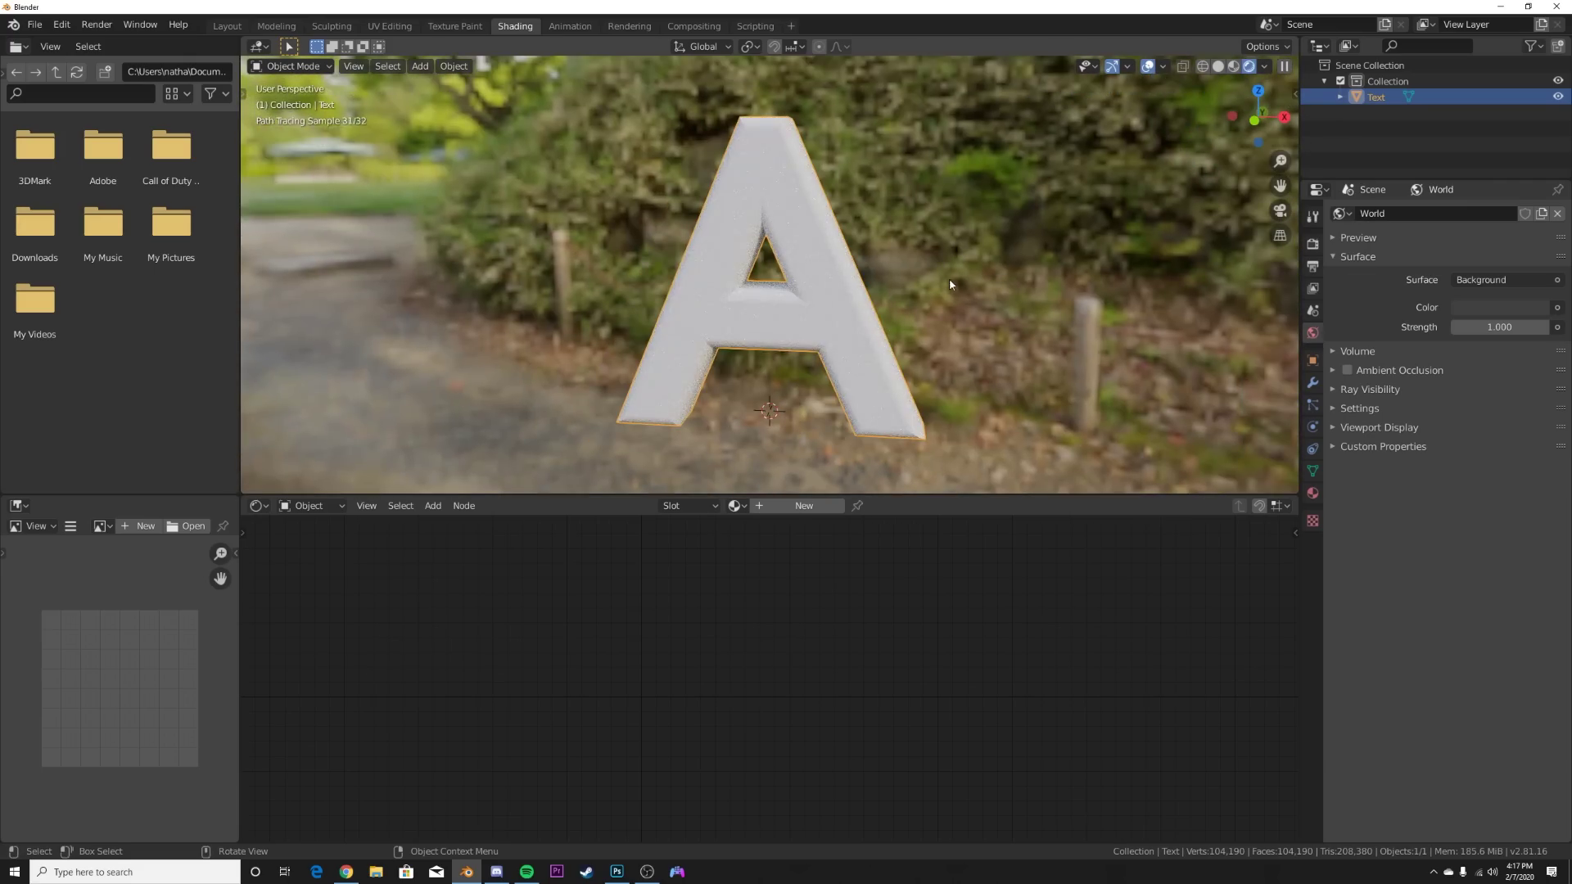
pyautogui.click(798, 505)
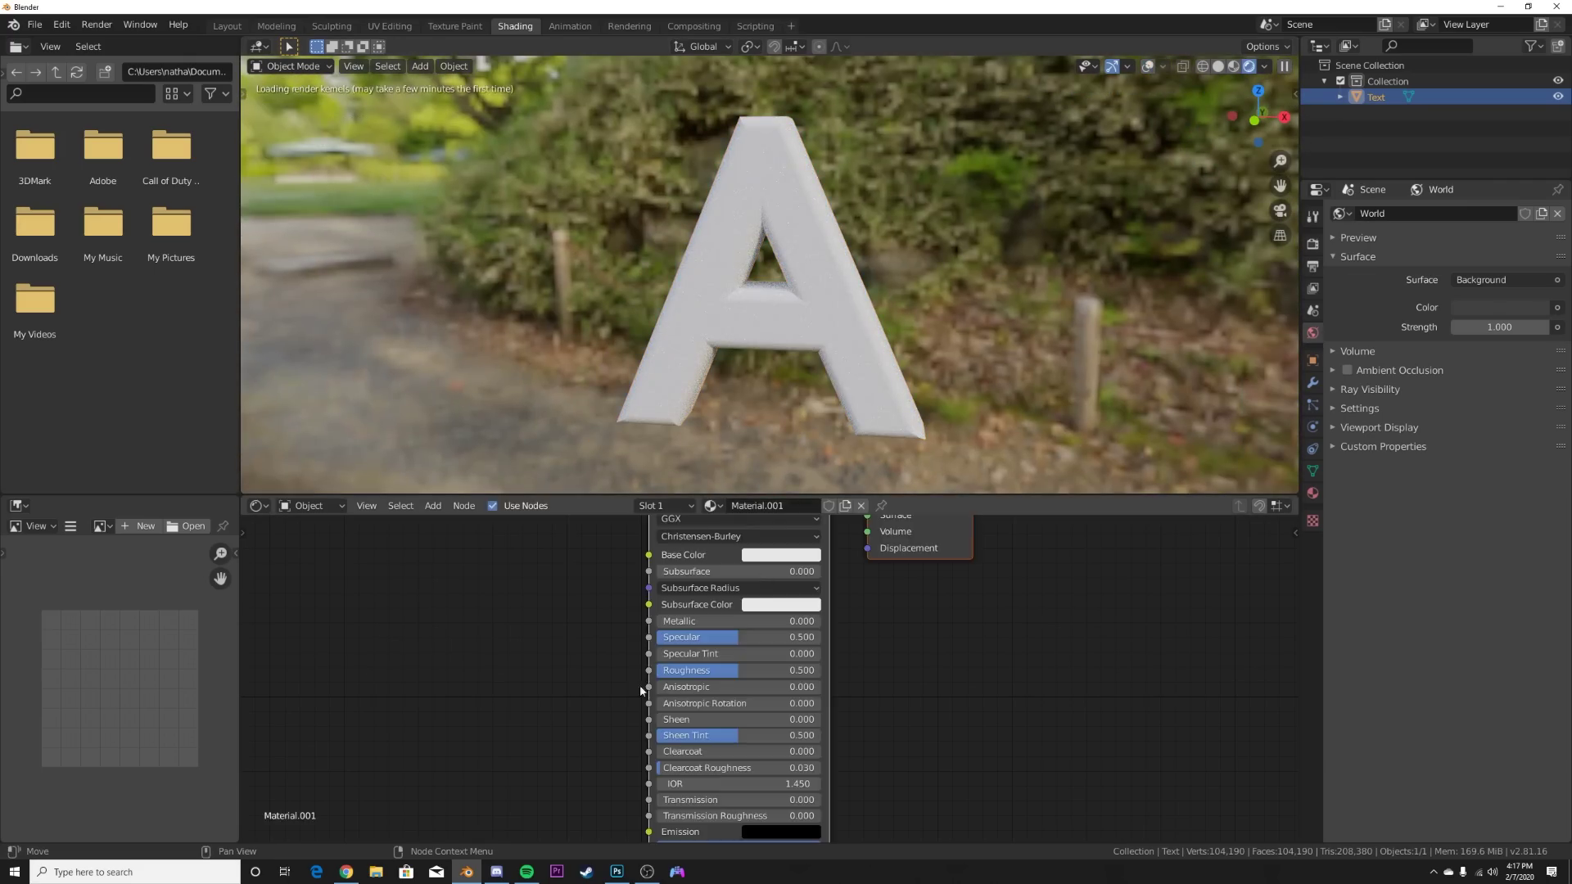
pyautogui.scroll(-2, 652, 678)
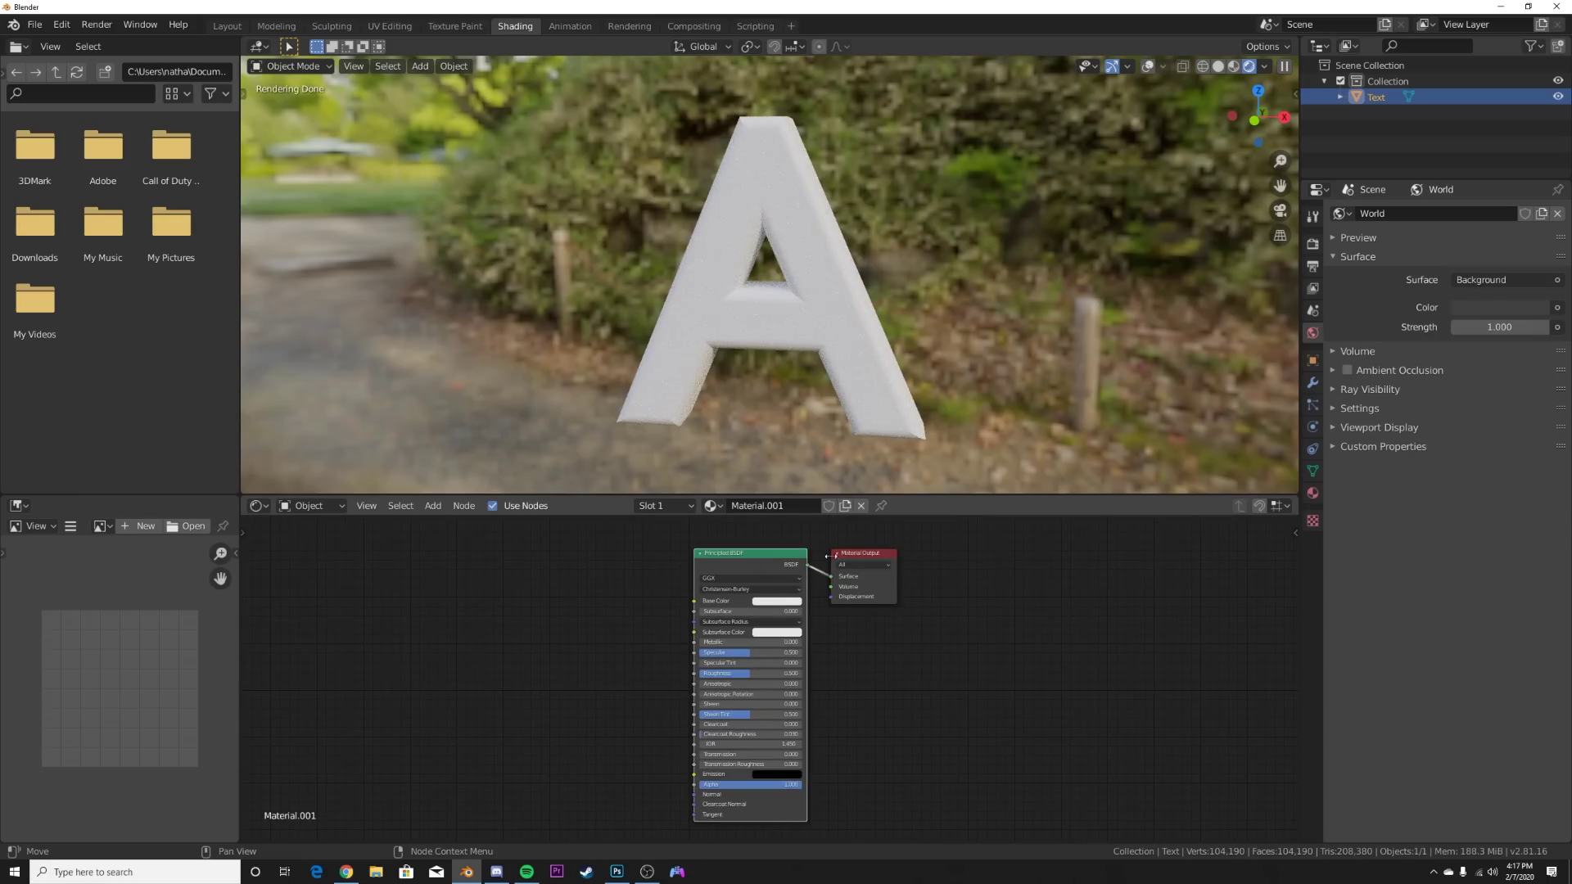
# Add a Displacement node to the material and place it below the Principled BSDF.
pyautogui.hotkey('shift', 'a')
pyautogui.click(939, 654)
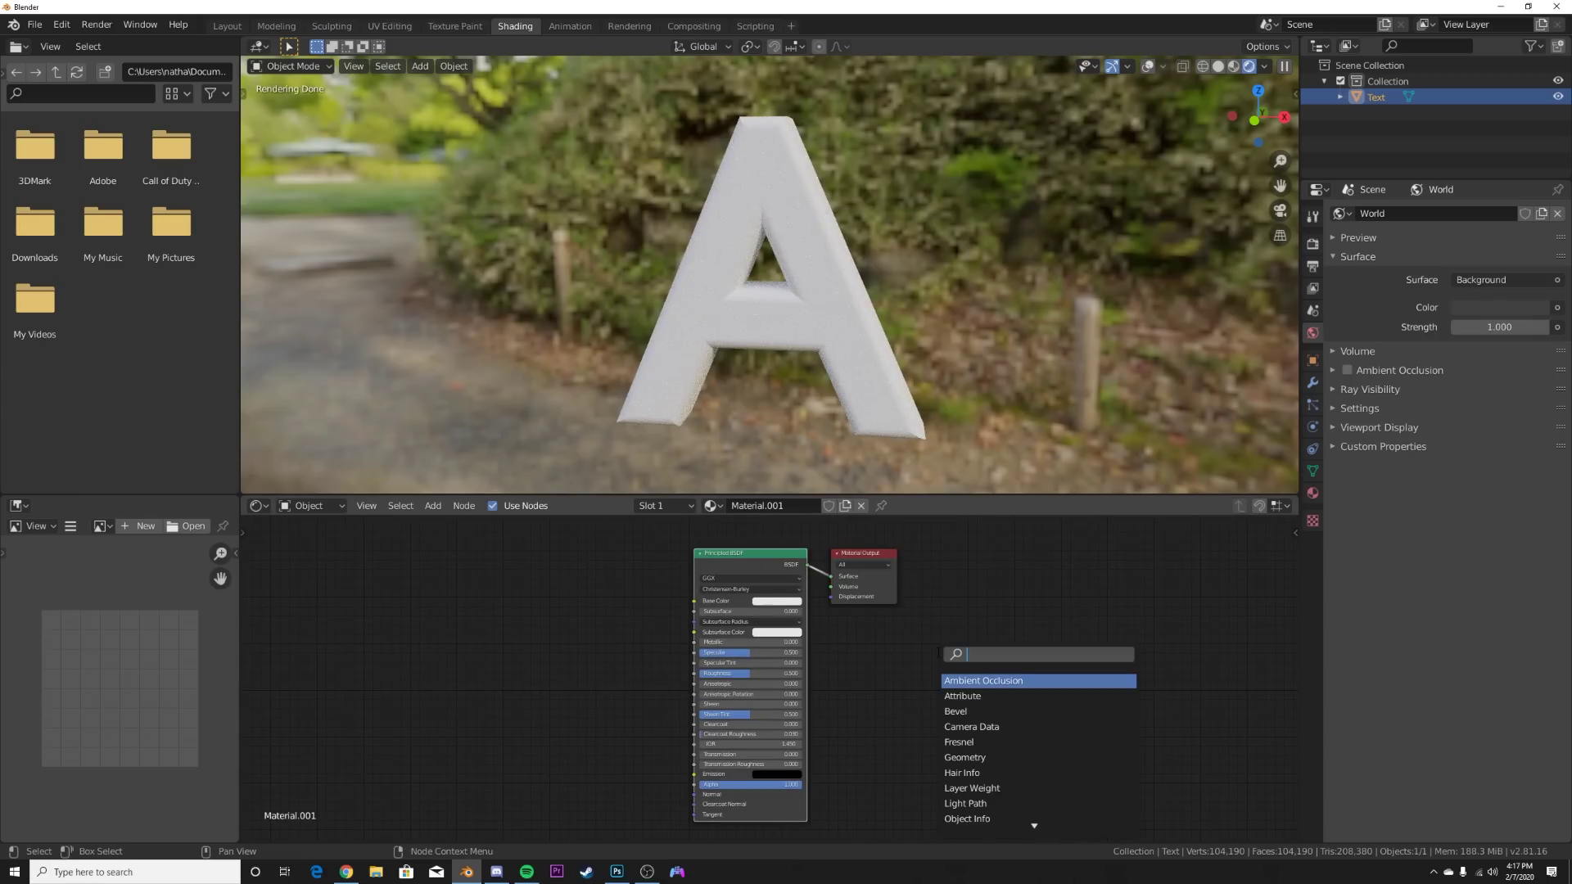
pyautogui.write('dis')
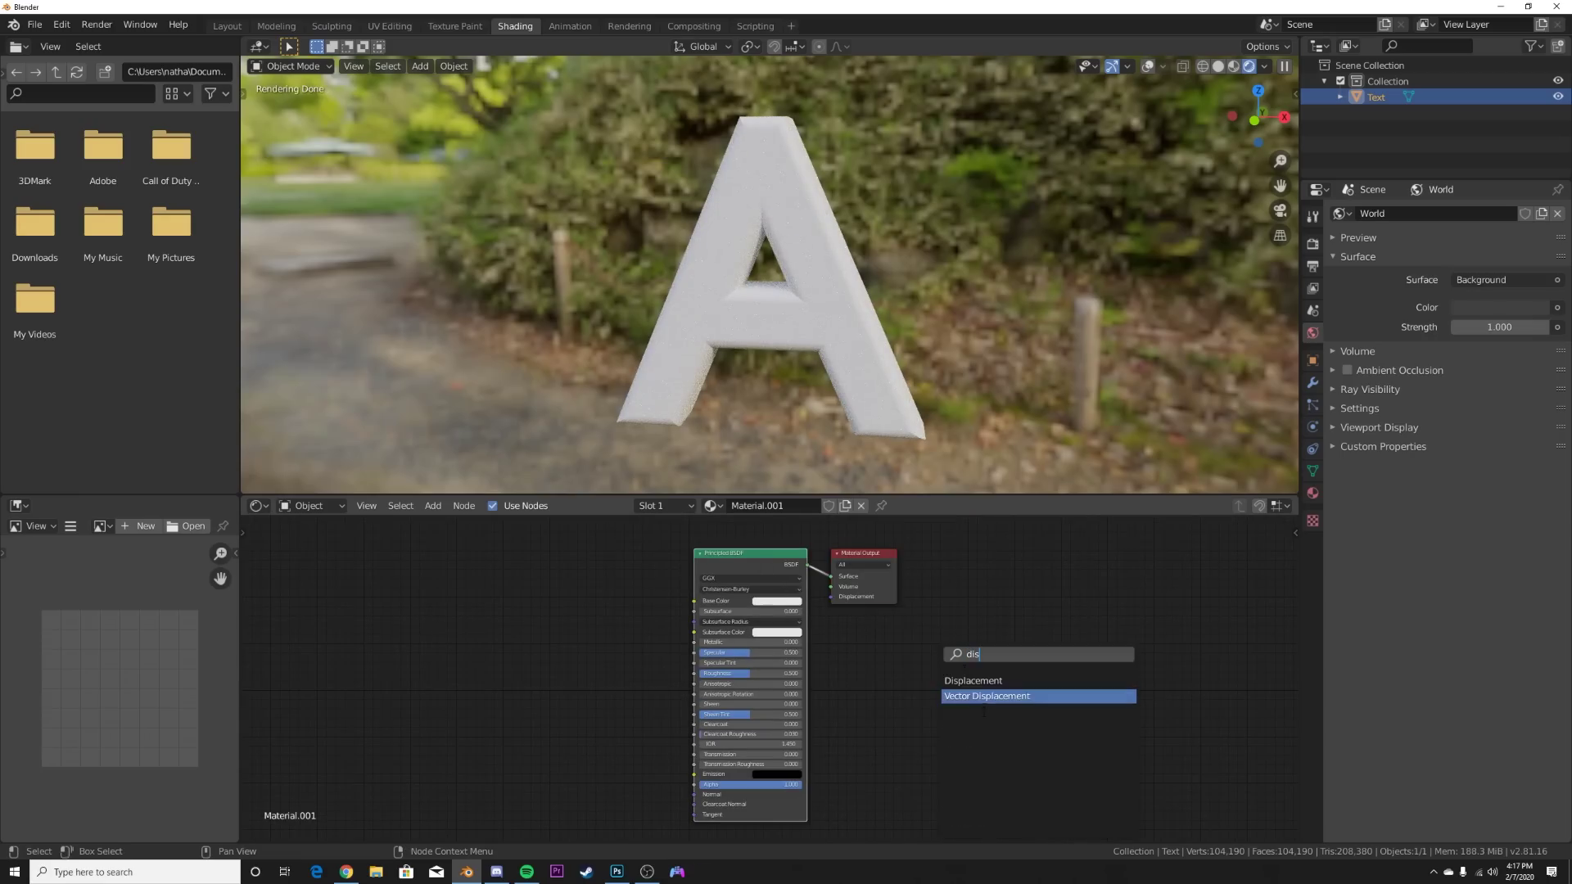
pyautogui.click(983, 678)
pyautogui.click(753, 801)
# Connect the Displacement node to the Material Output's Displacement input and align the node under the Principled BSDF.
pyautogui.moveTo(776, 790); pyautogui.dragTo(690, 705, button='middle')
pyautogui.scroll(-3, 707, 644)
pyautogui.moveTo(682, 751); pyautogui.dragTo(736, 556)
pyautogui.scroll(5, 776, 667)
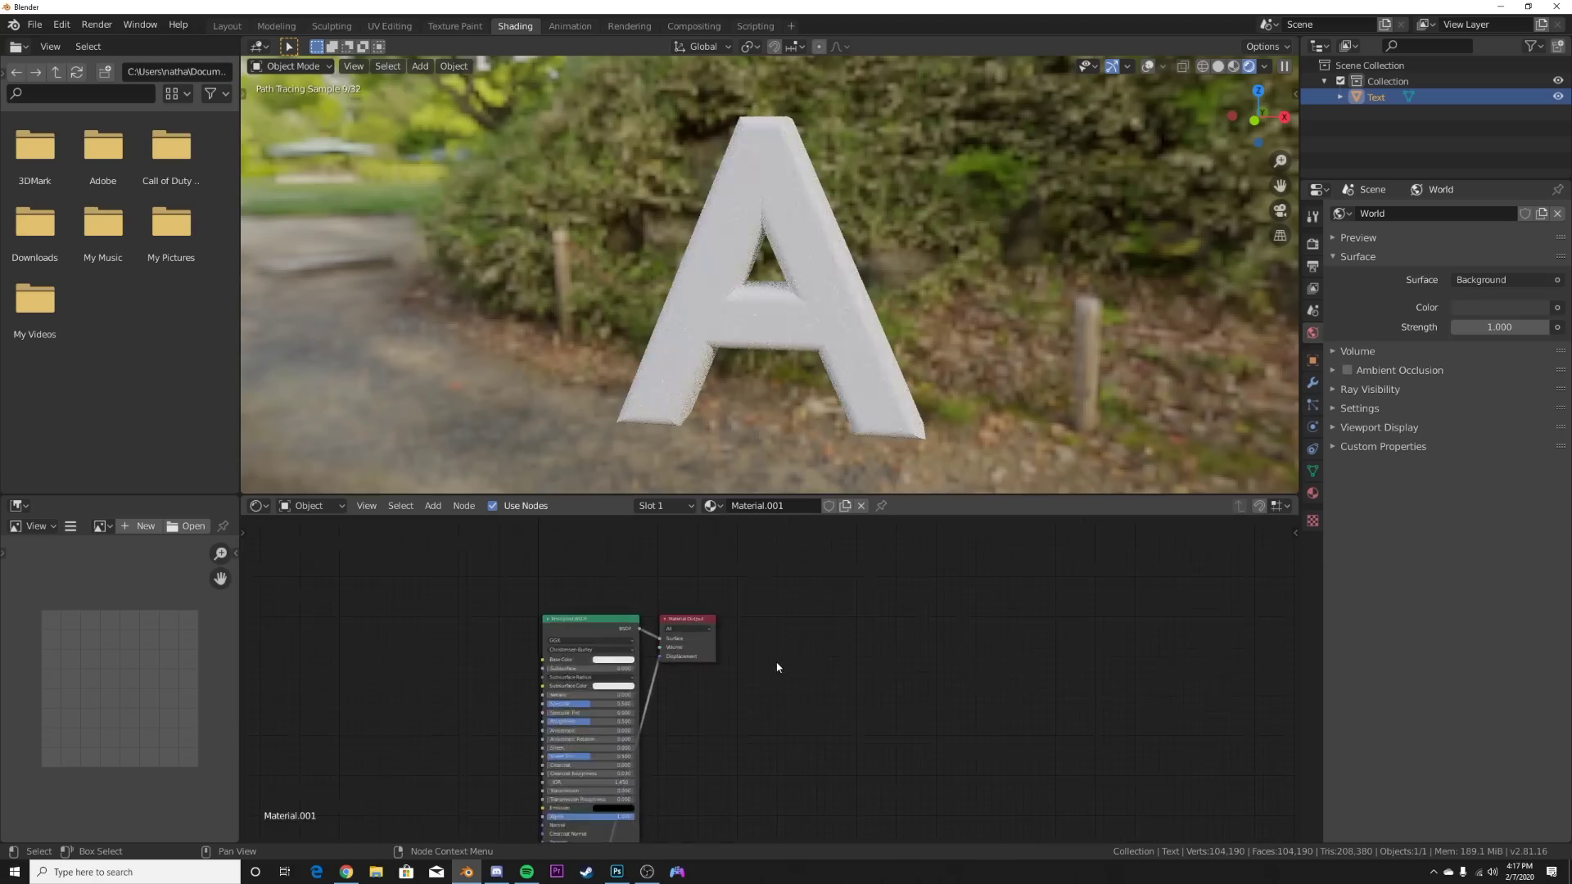
pyautogui.moveTo(547, 594); pyautogui.dragTo(646, 624, button='middle')
pyautogui.scroll(-6, 763, 681)
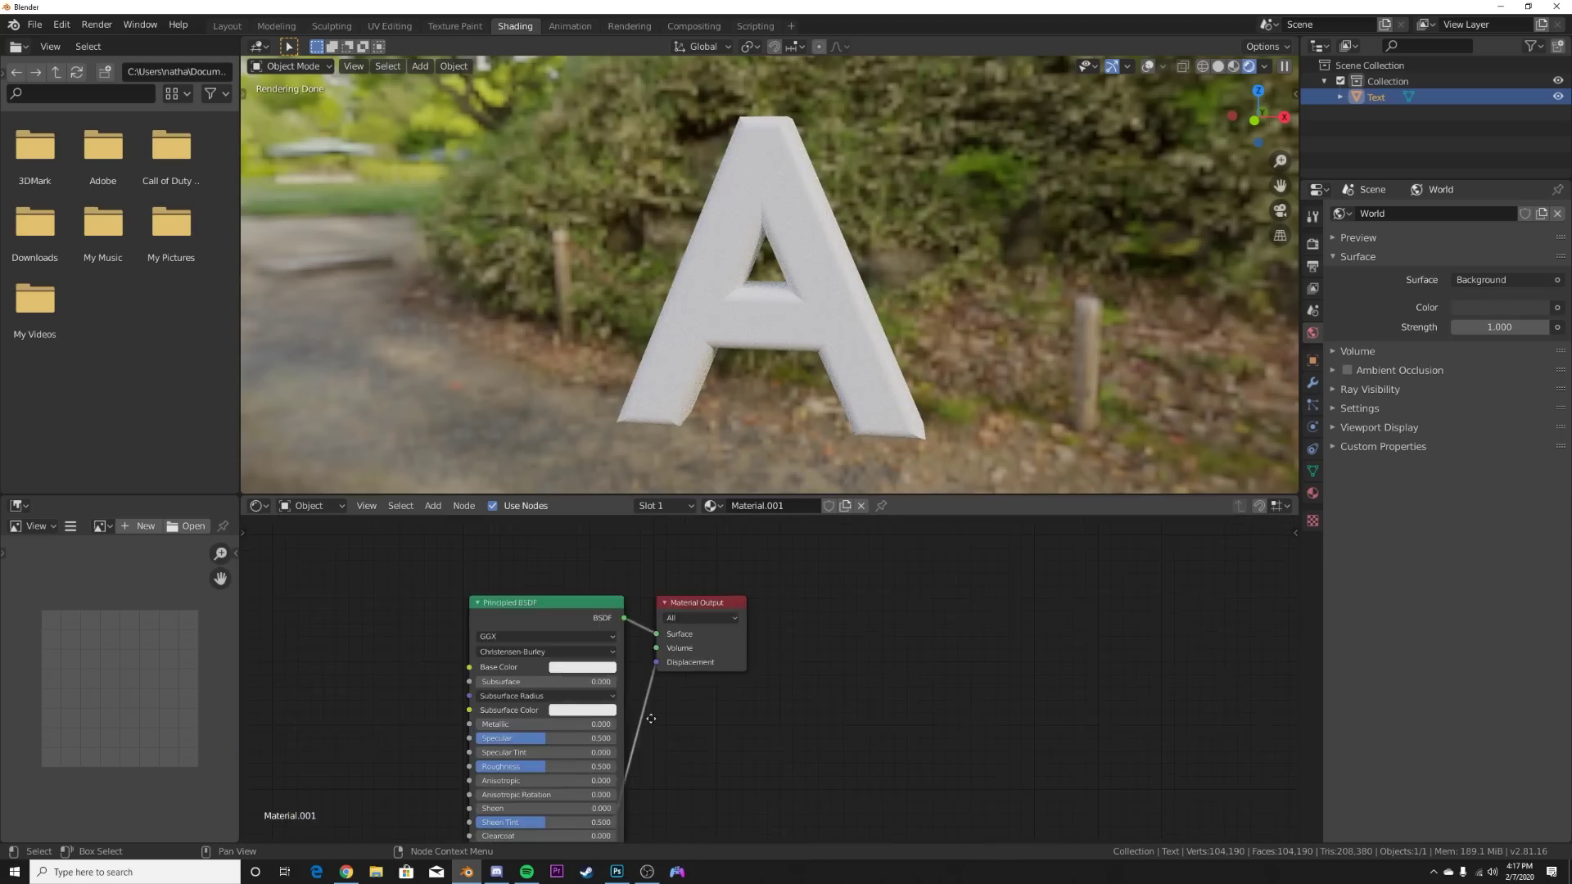
pyautogui.moveTo(763, 682); pyautogui.dragTo(865, 548, button='middle')
pyautogui.moveTo(696, 786); pyautogui.dragTo(791, 638, button='middle')
pyautogui.scroll(2, 740, 729)
pyautogui.moveTo(714, 690); pyautogui.dragTo(705, 689)
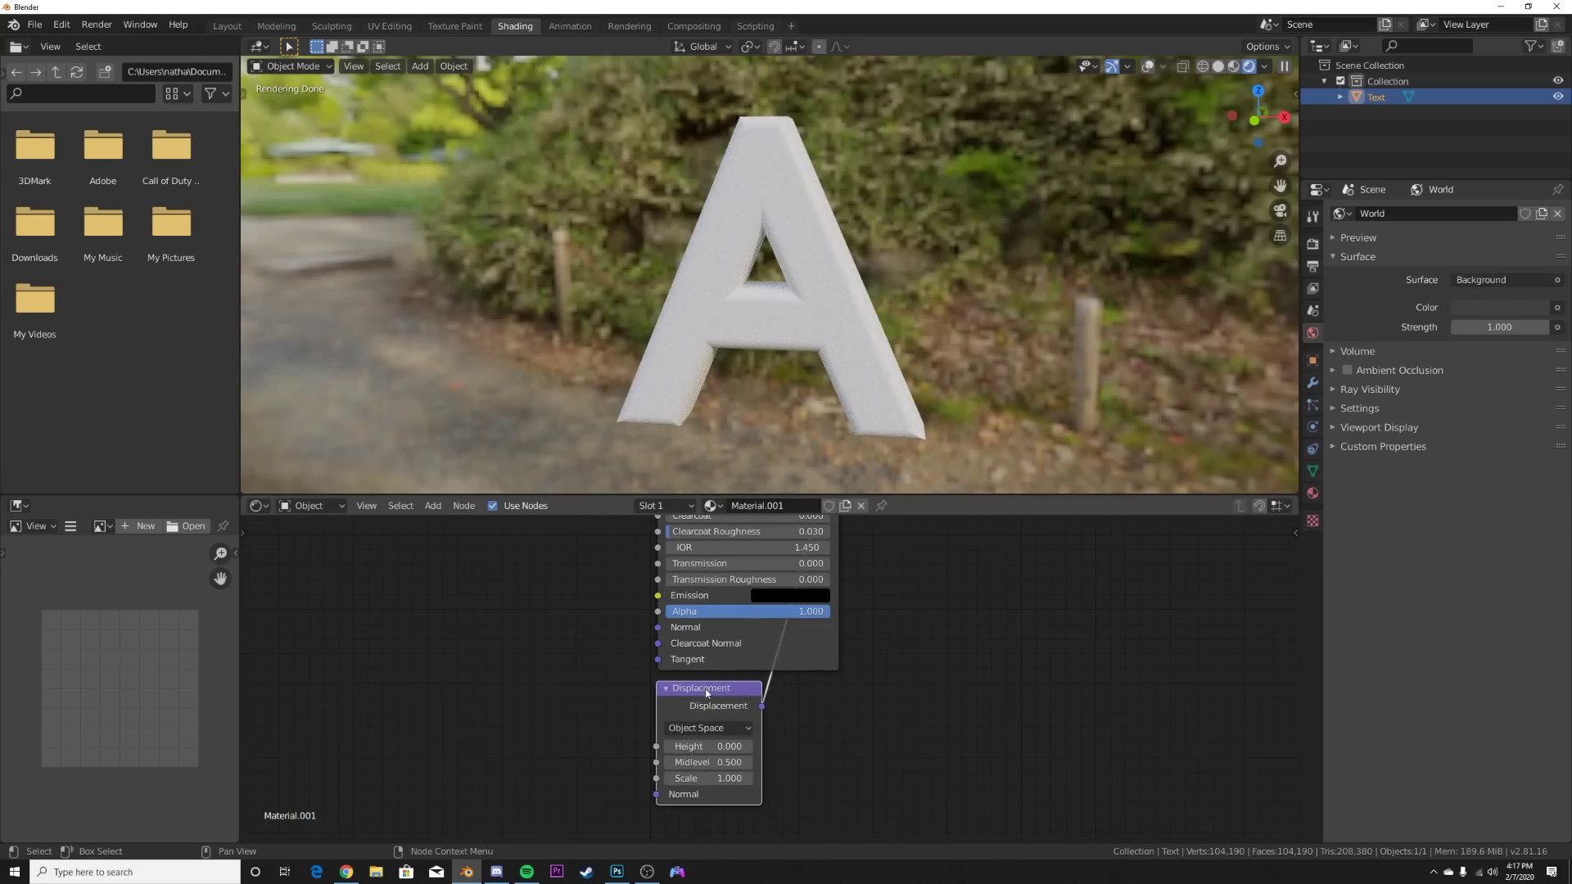
# Set the material's surface displacement method to Displacement and Bump.
pyautogui.click(1312, 493)
pyautogui.scroll(-10, 1453, 599)
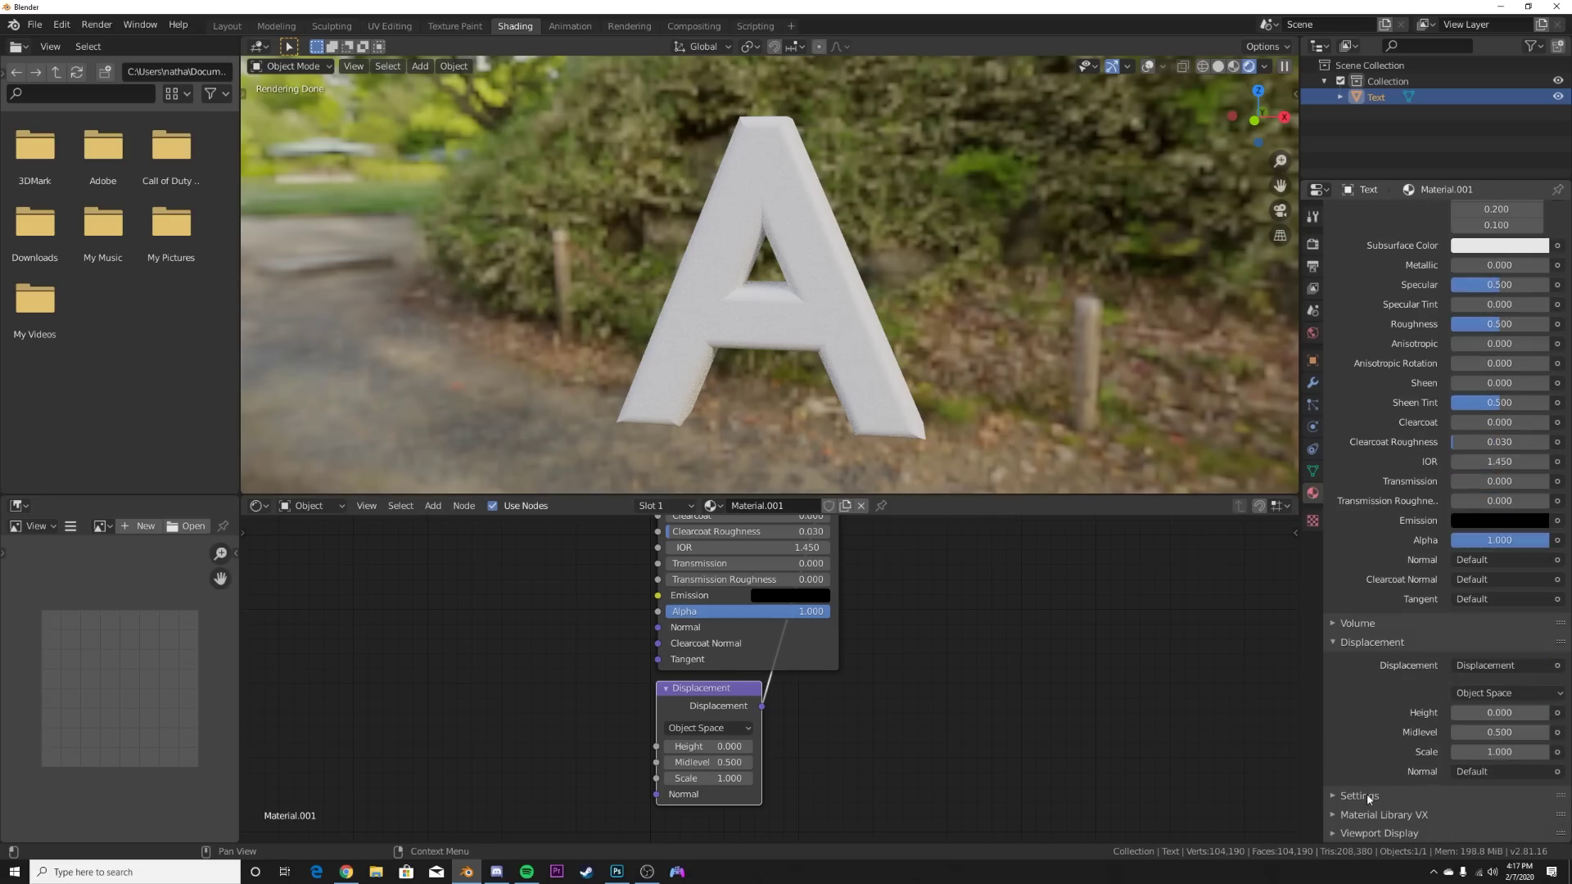
pyautogui.click(1367, 796)
pyautogui.scroll(-5, 1389, 786)
pyautogui.click(1493, 753)
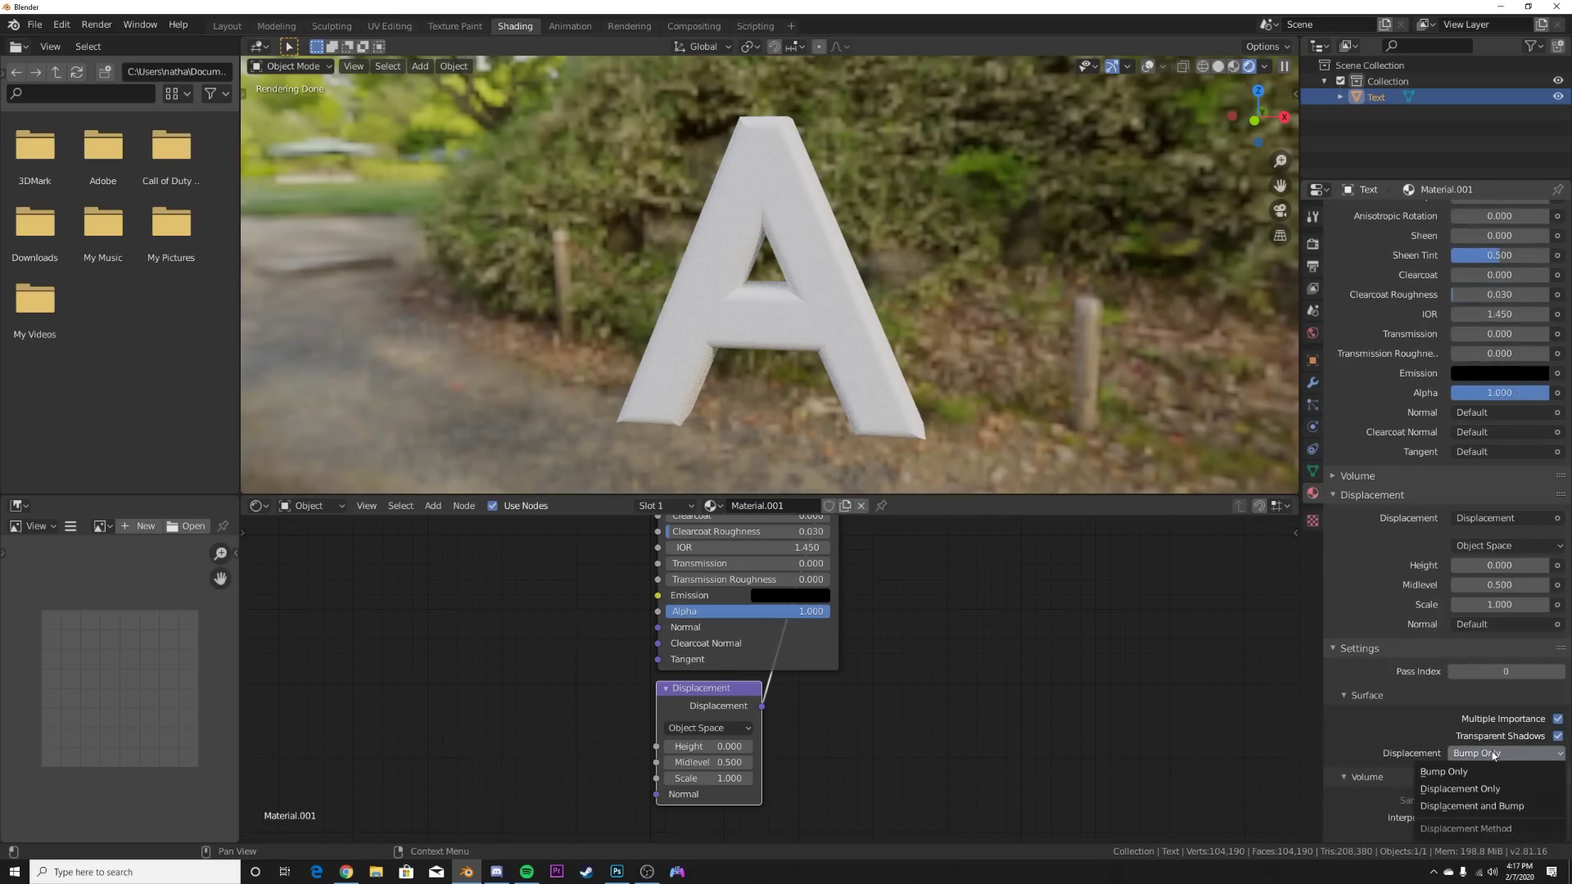
pyautogui.click(1471, 806)
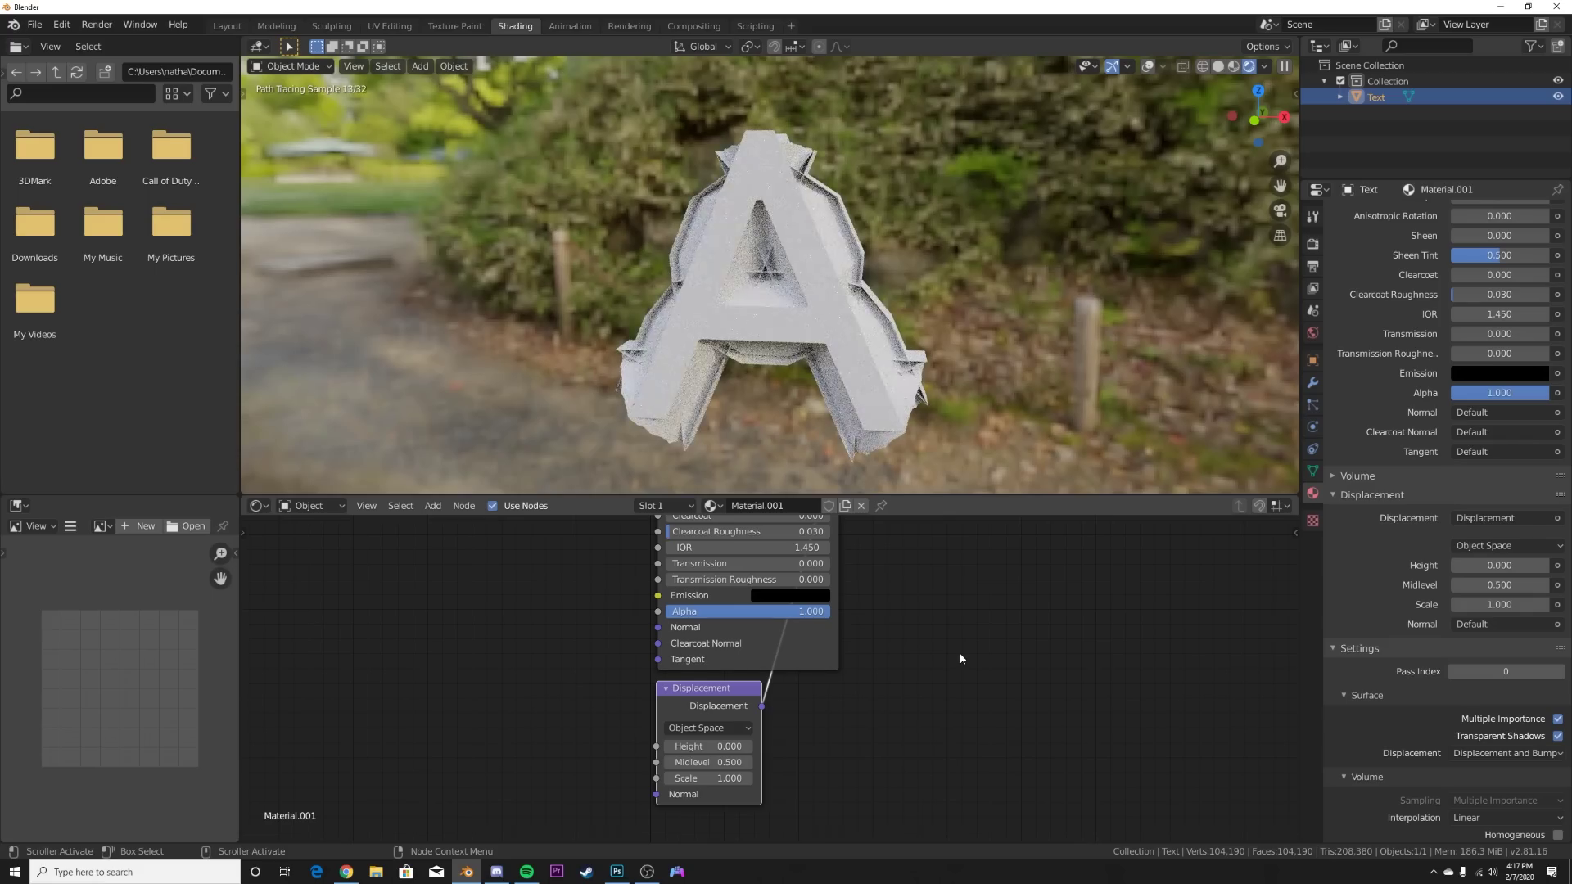
pyautogui.scroll(5, 813, 249)
pyautogui.scroll(-2, 848, 287)
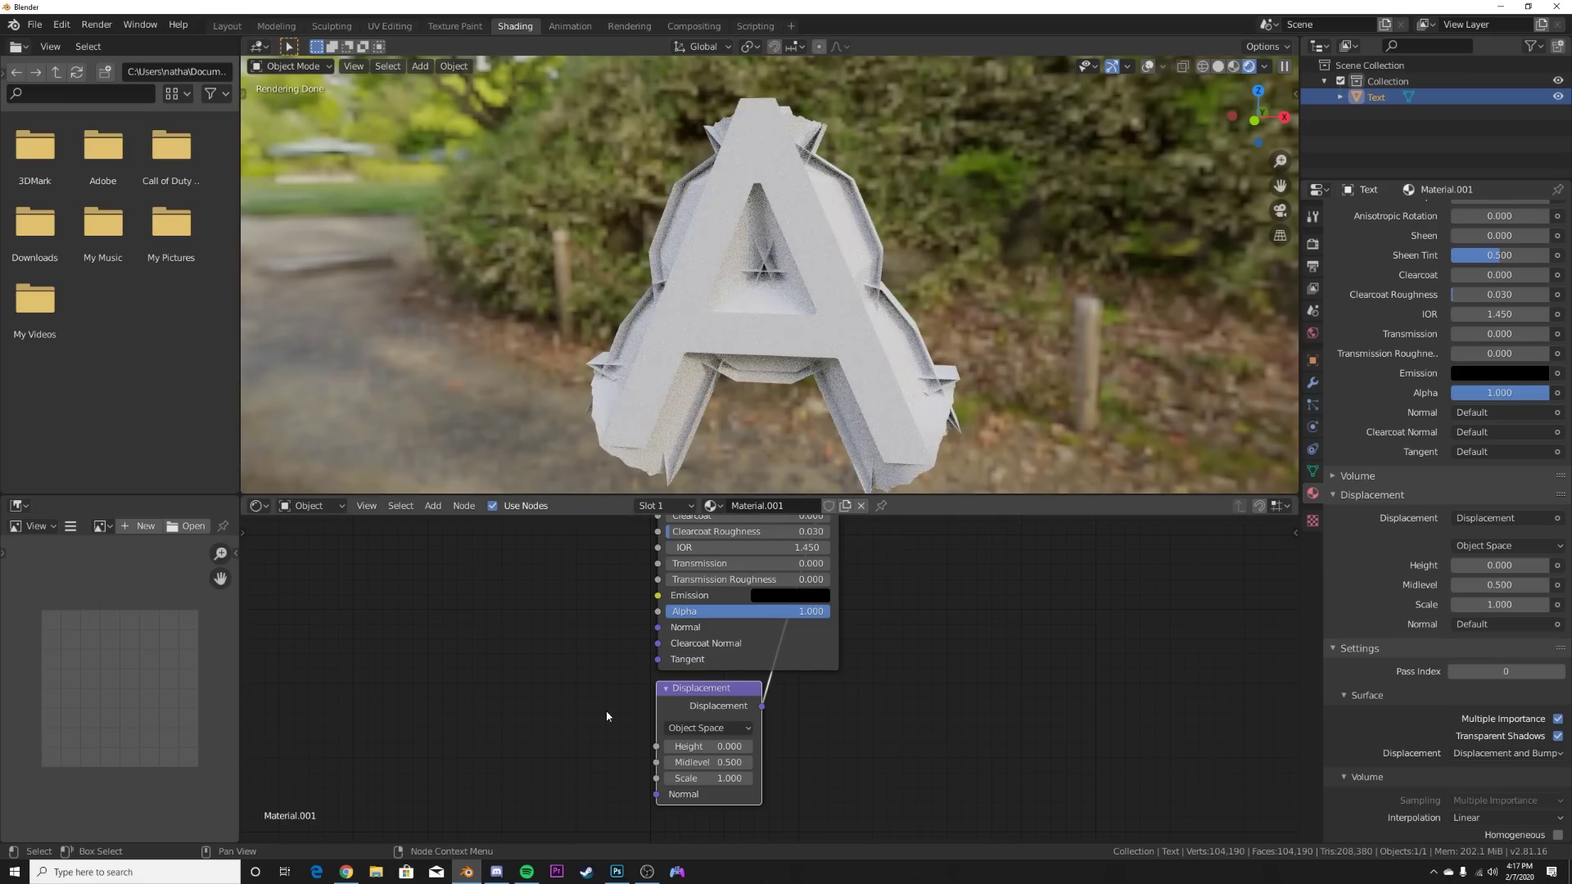
# Add a ColorRamp node, connect its Color output to the Displacement node's Scale input, and place it beside that node.
pyautogui.hotkey('shift', 'a')
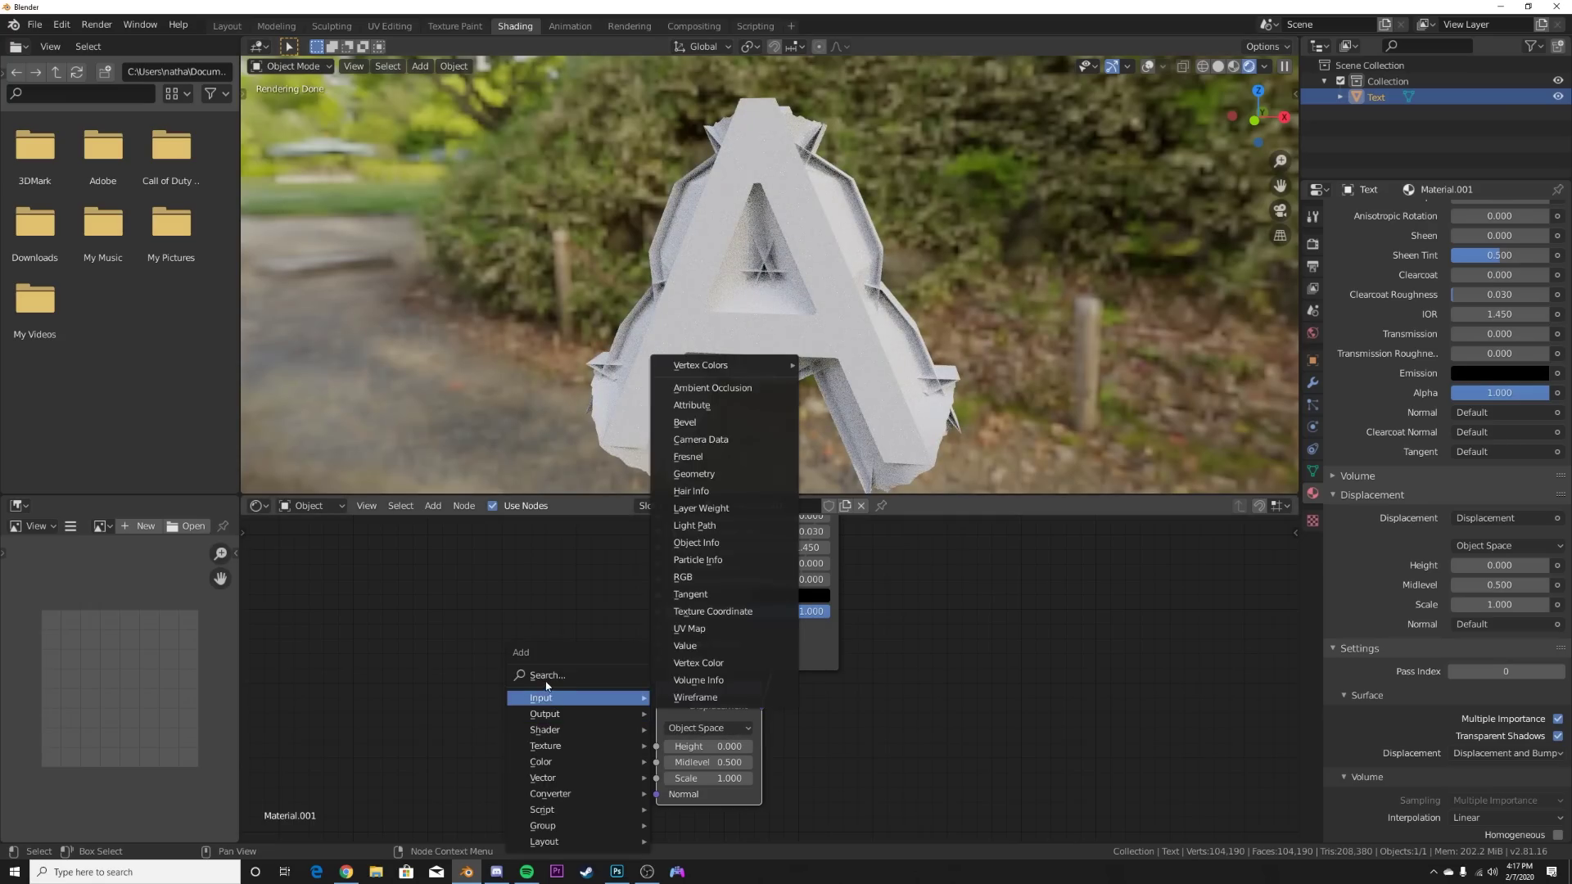
pyautogui.click(548, 677)
pyautogui.write('col')
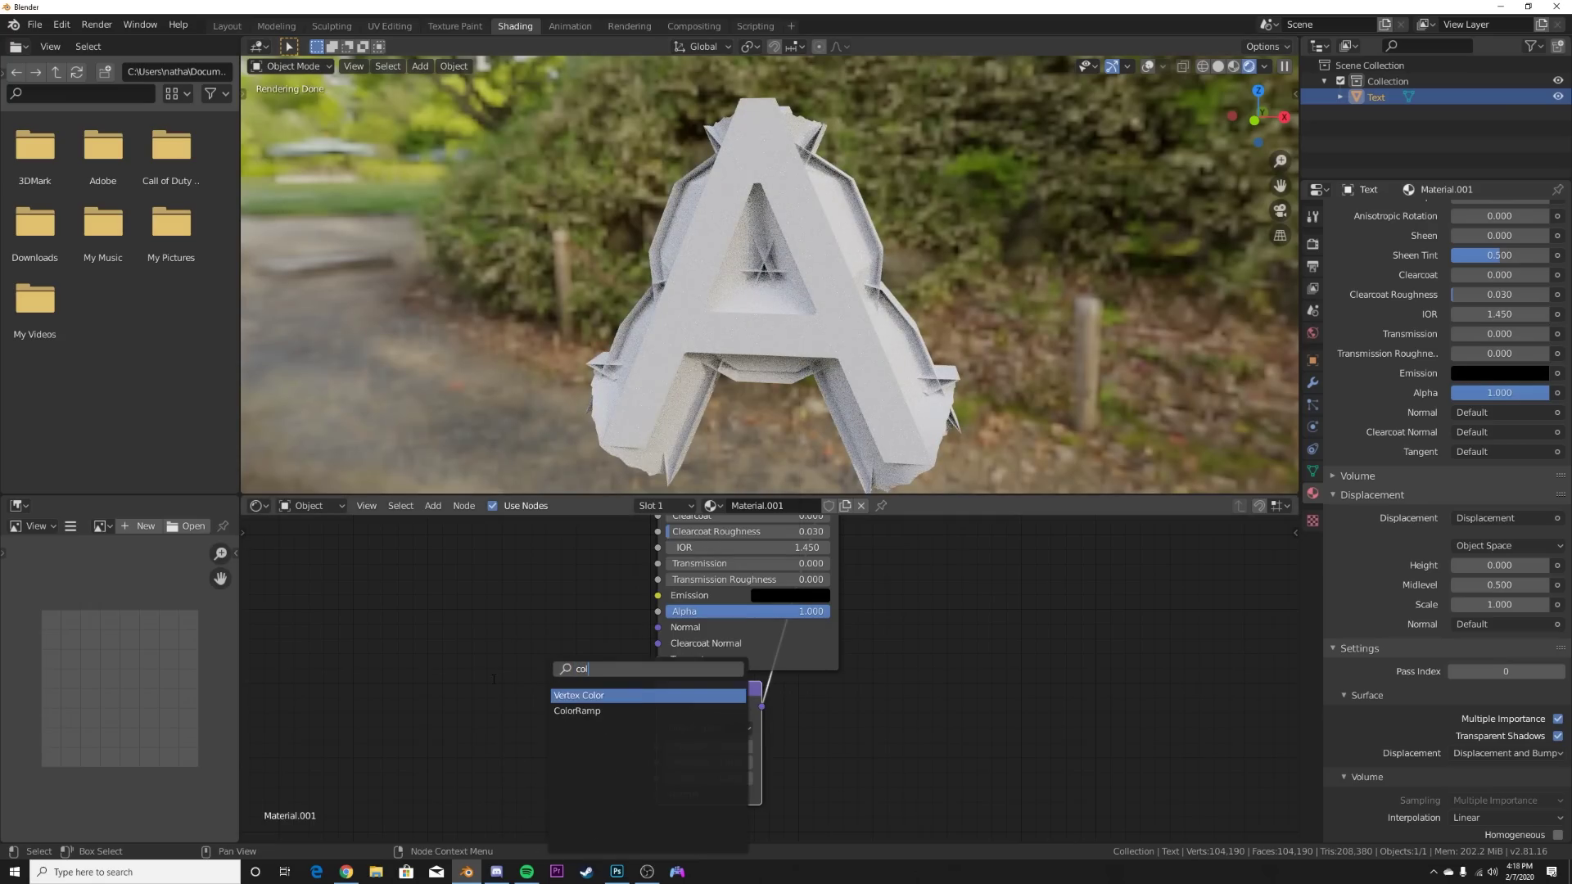
pyautogui.click(577, 710)
pyautogui.click(552, 701)
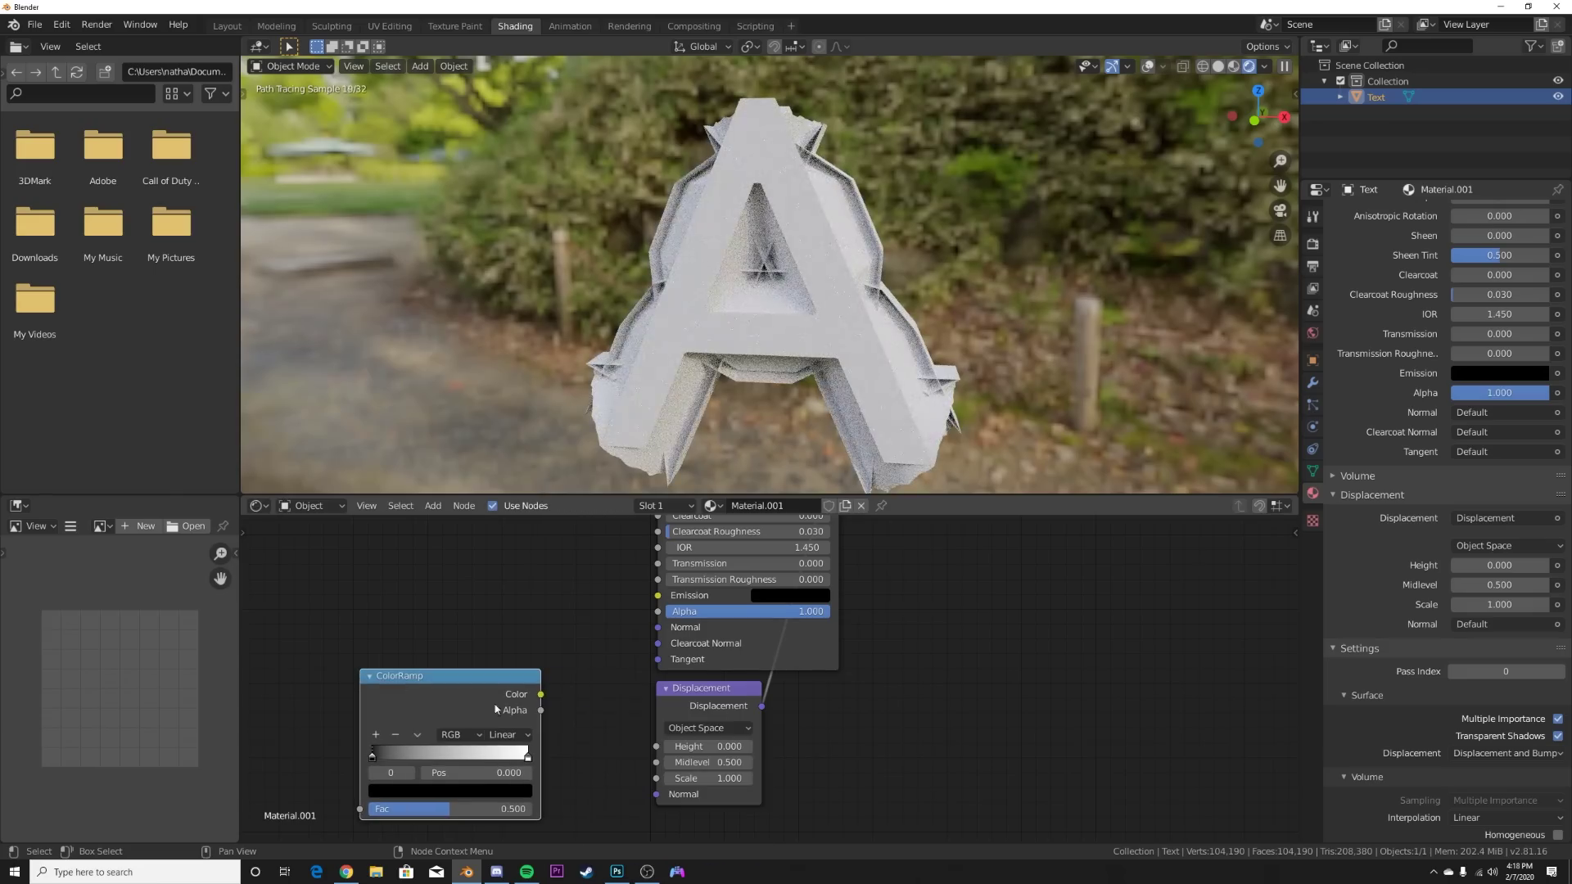
pyautogui.moveTo(542, 694); pyautogui.dragTo(656, 780)
pyautogui.moveTo(429, 696); pyautogui.dragTo(651, 671, button='middle')
pyautogui.moveTo(619, 657); pyautogui.dragTo(695, 693)
pyautogui.moveTo(646, 716); pyautogui.dragTo(711, 667, button='middle')
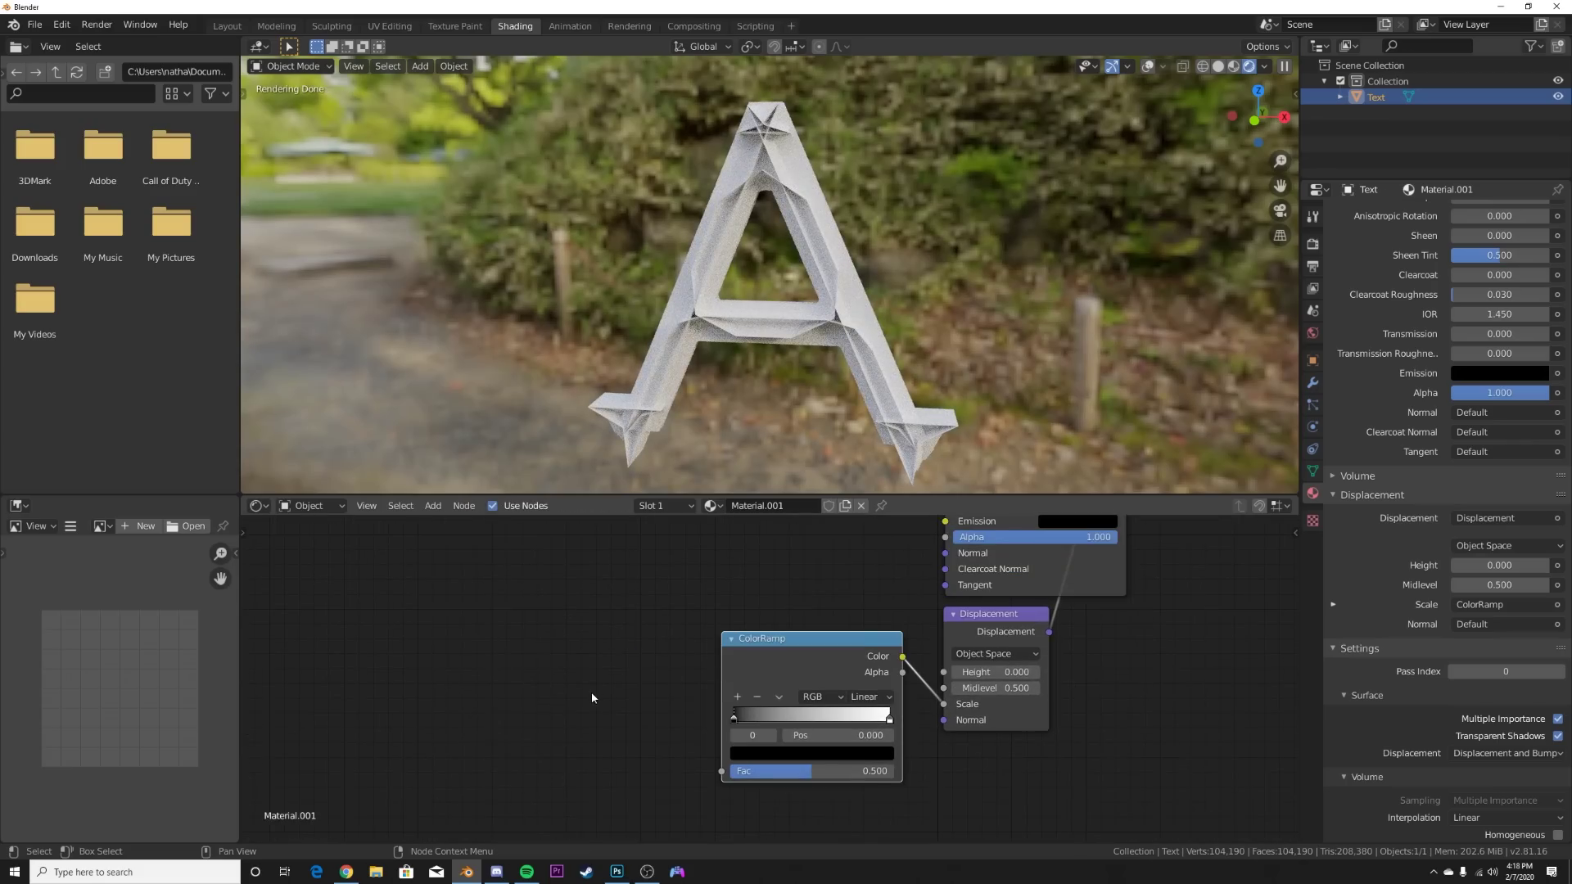
# Add a Magic Texture node and connect its Color output to the ColorRamp's Fac input.
pyautogui.hotkey('shift', 'a')
pyautogui.press('Escape')
pyautogui.hotkey('shift', 'a')
pyautogui.click(570, 659)
pyautogui.write('mag')
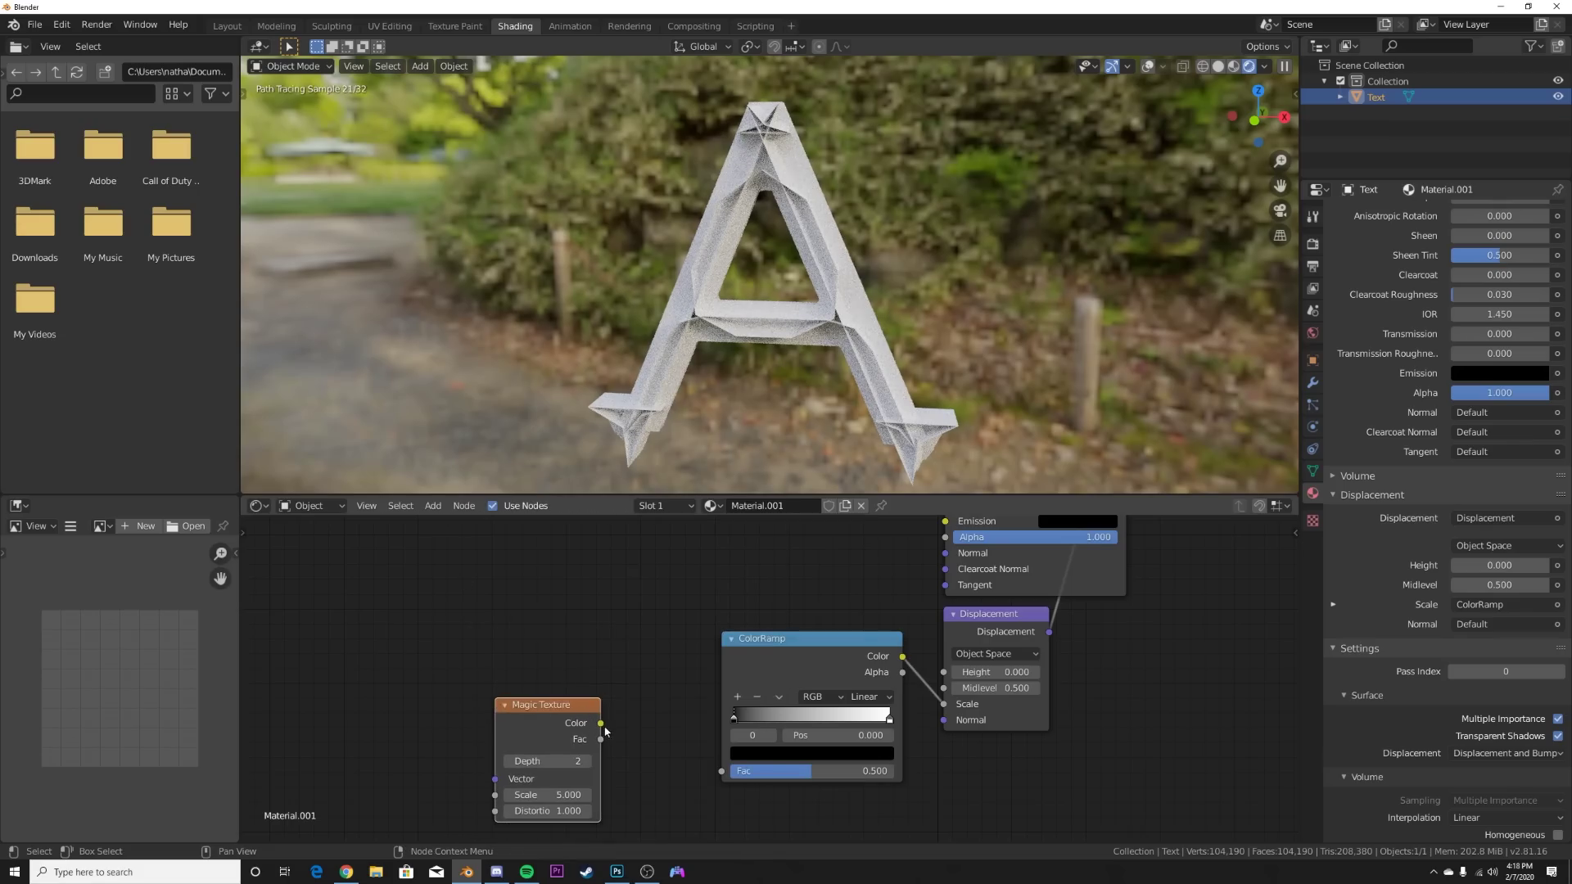
pyautogui.moveTo(728, 783); pyautogui.dragTo(723, 773)
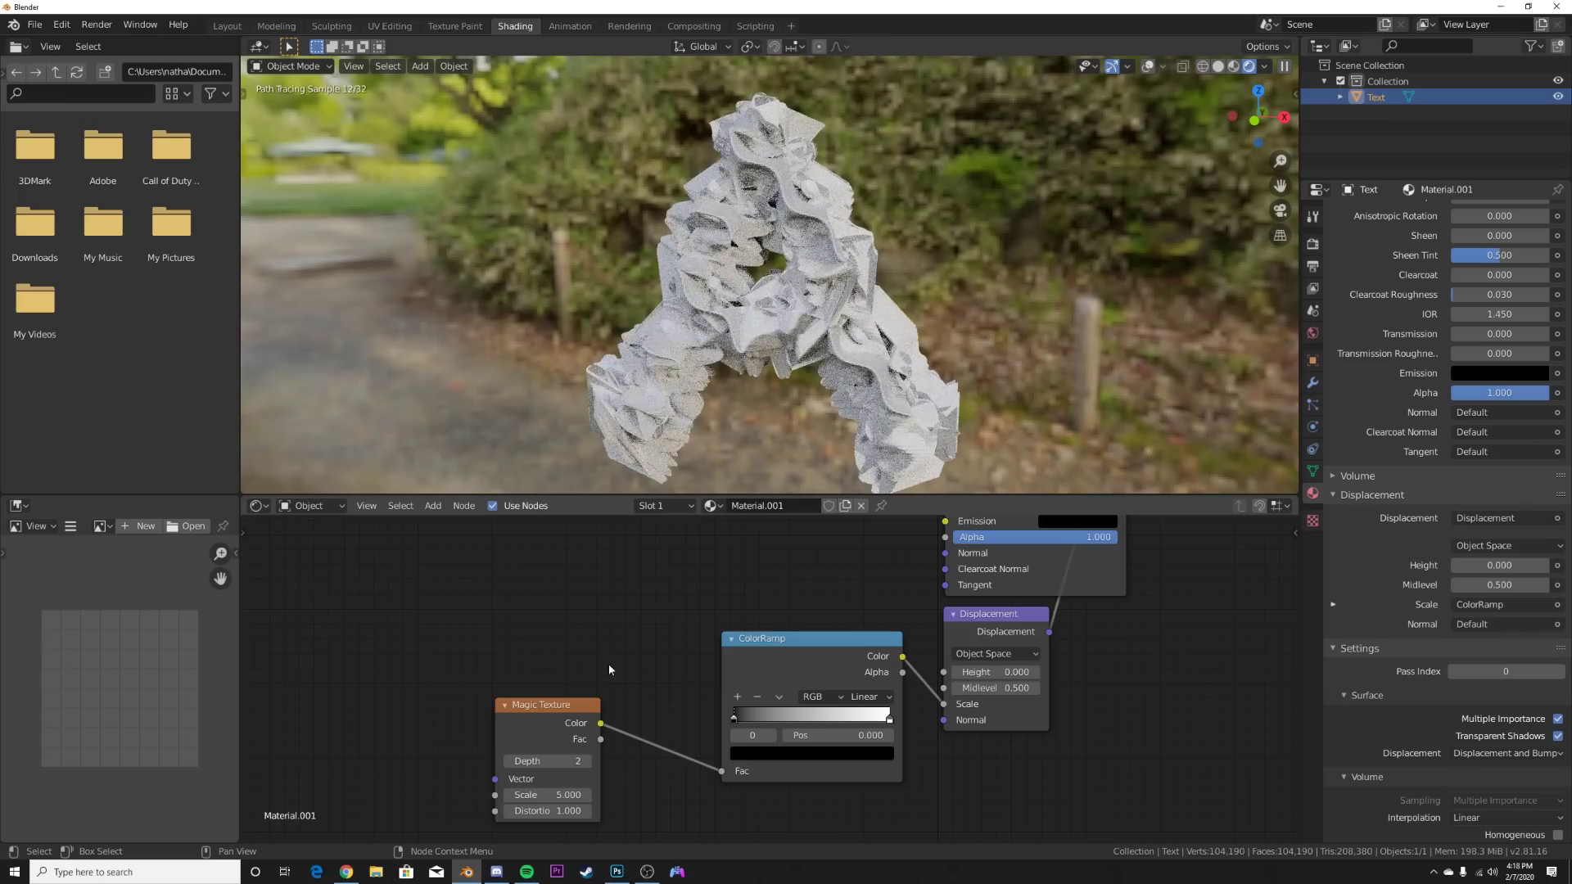
pyautogui.moveTo(627, 664); pyautogui.dragTo(760, 635, button='middle')
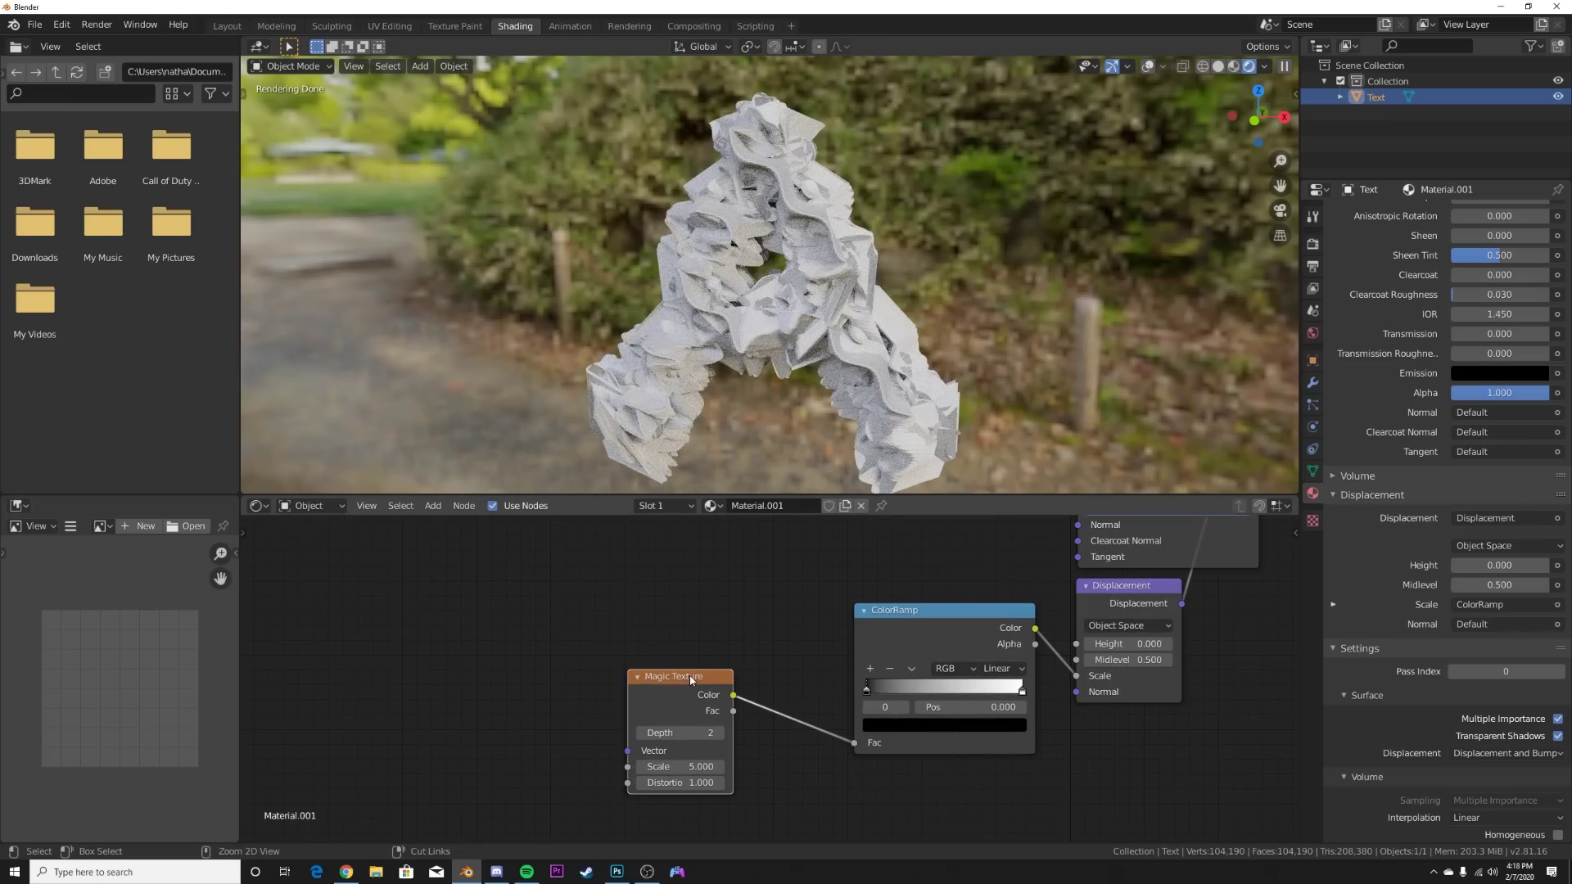
# Add Texture Coordinate and Mapping nodes to the Magic Texture and drive the mapping with Object coordinates.
pyautogui.hotkey('ctrl', 't')
pyautogui.moveTo(358, 732); pyautogui.dragTo(408, 613)
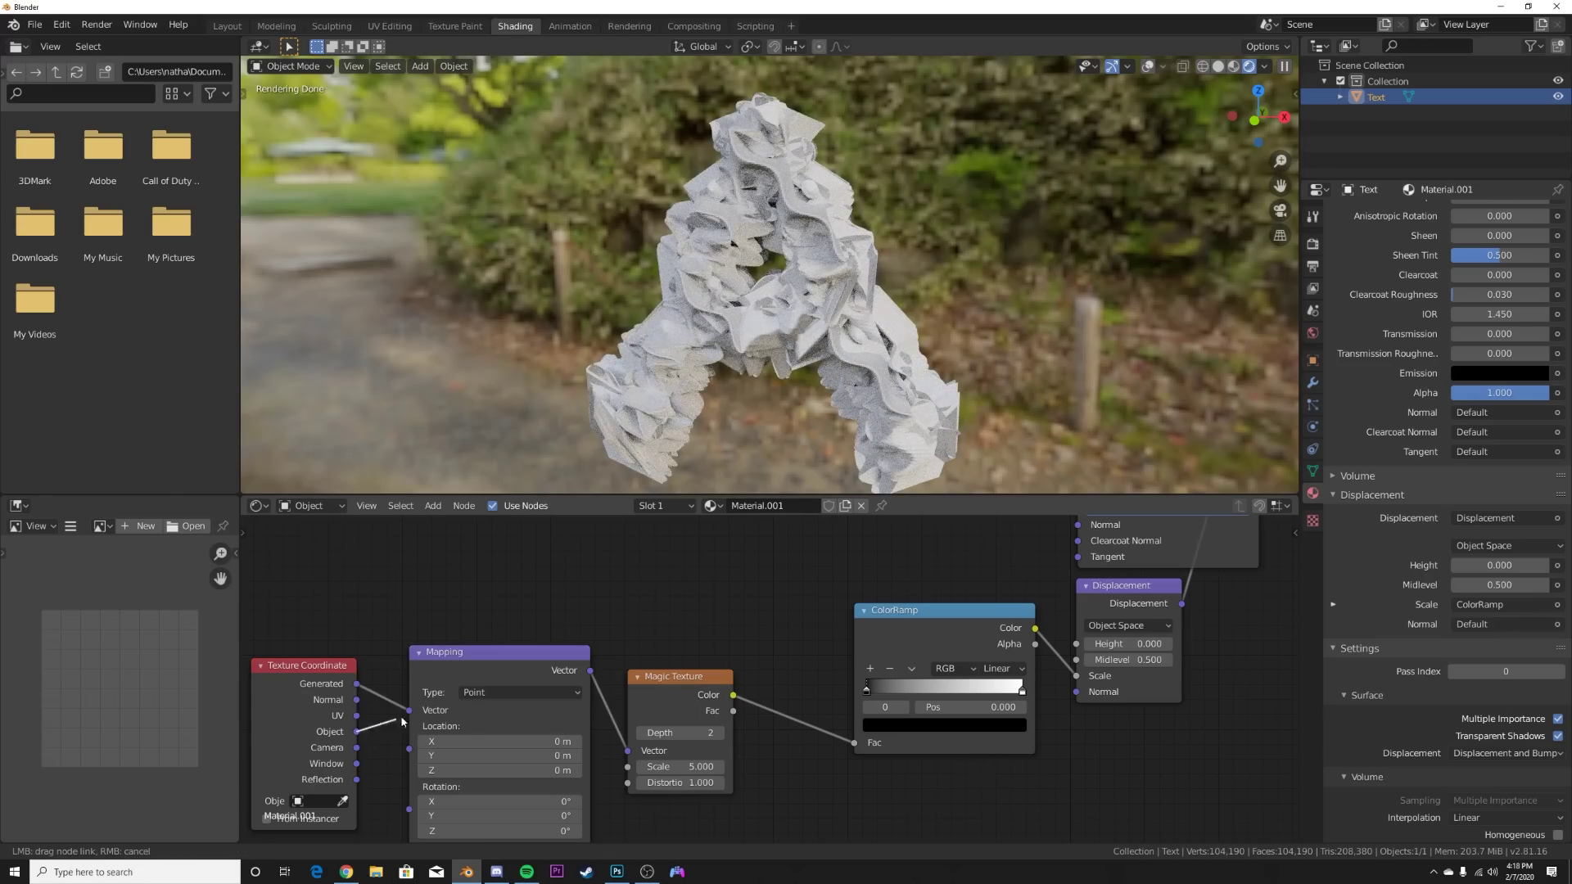
pyautogui.moveTo(408, 717); pyautogui.dragTo(409, 711)
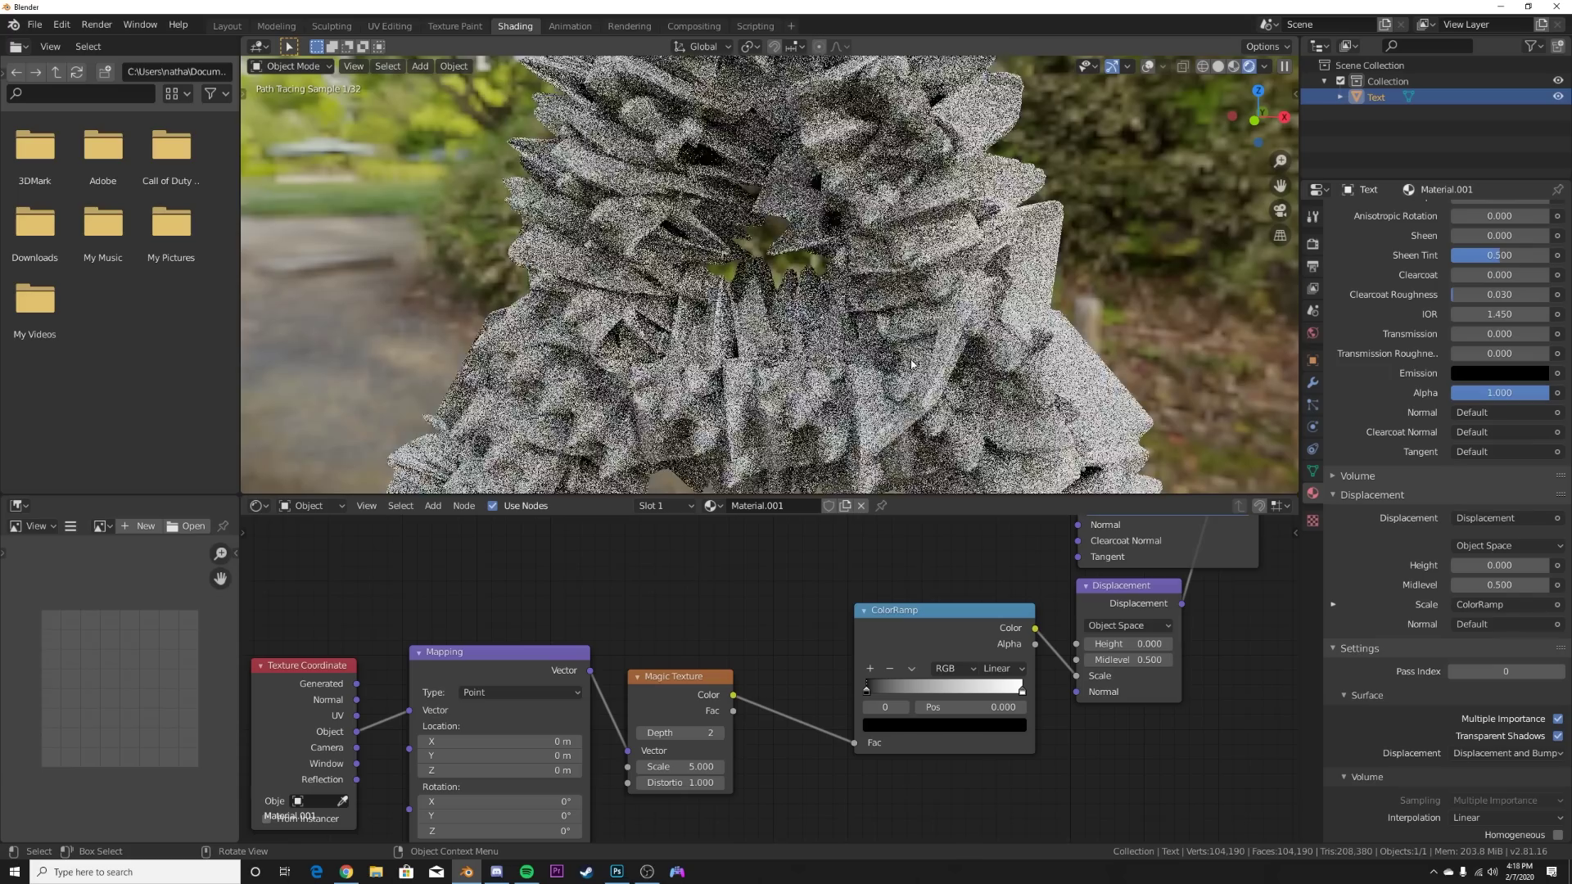
pyautogui.scroll(-3, 911, 359)
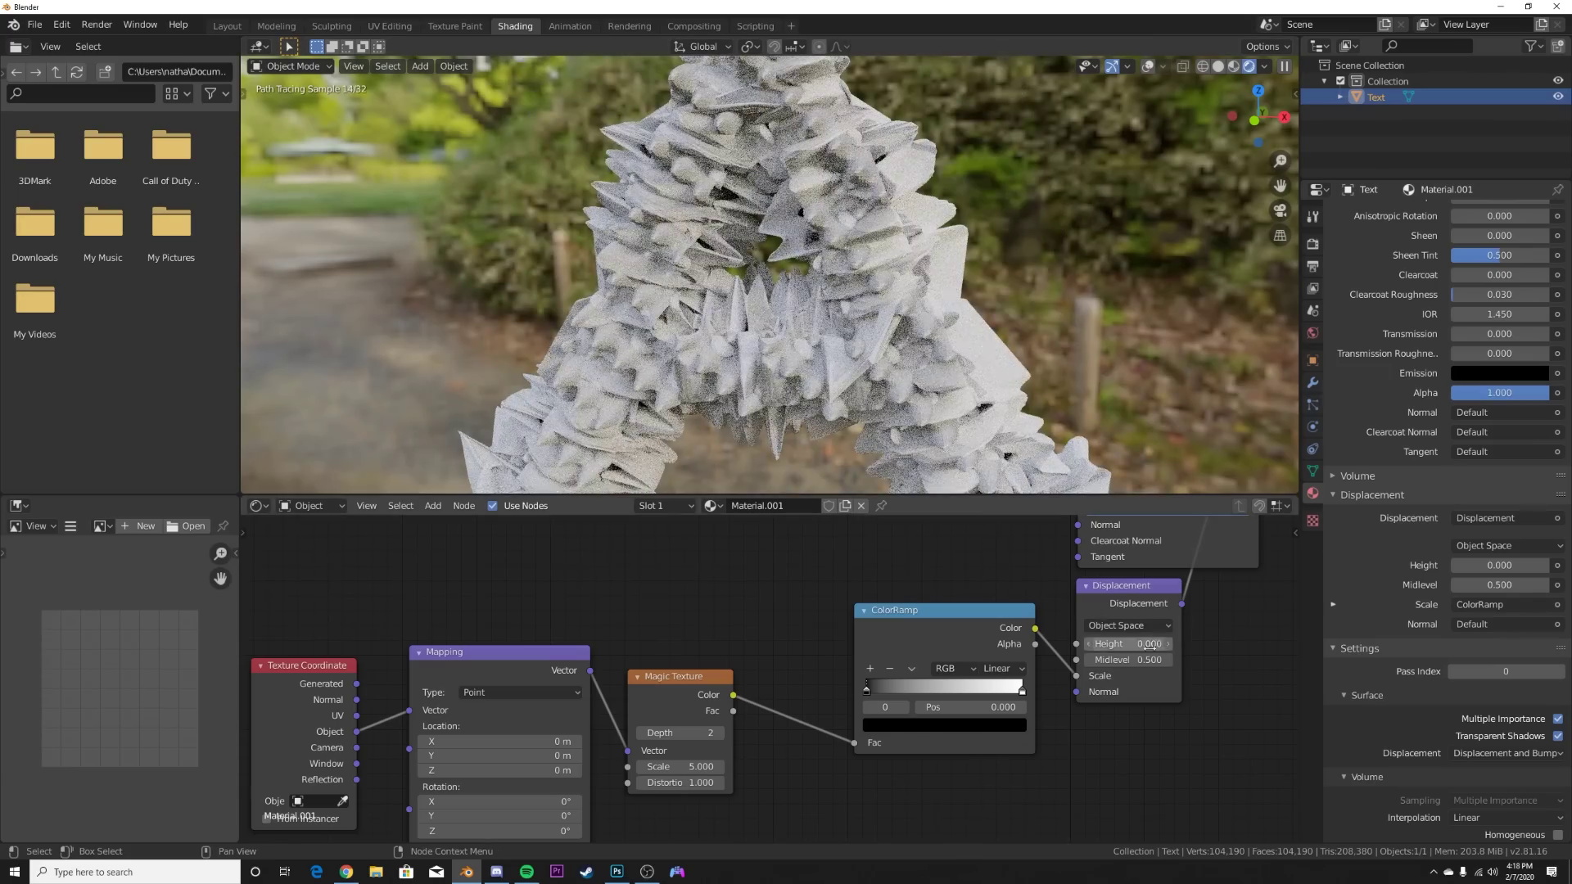
# Set the Displacement node's Midlevel to 0.050 and inspect the displaced letter.
pyautogui.scroll(2, 701, 601)
pyautogui.scroll(1, 701, 606)
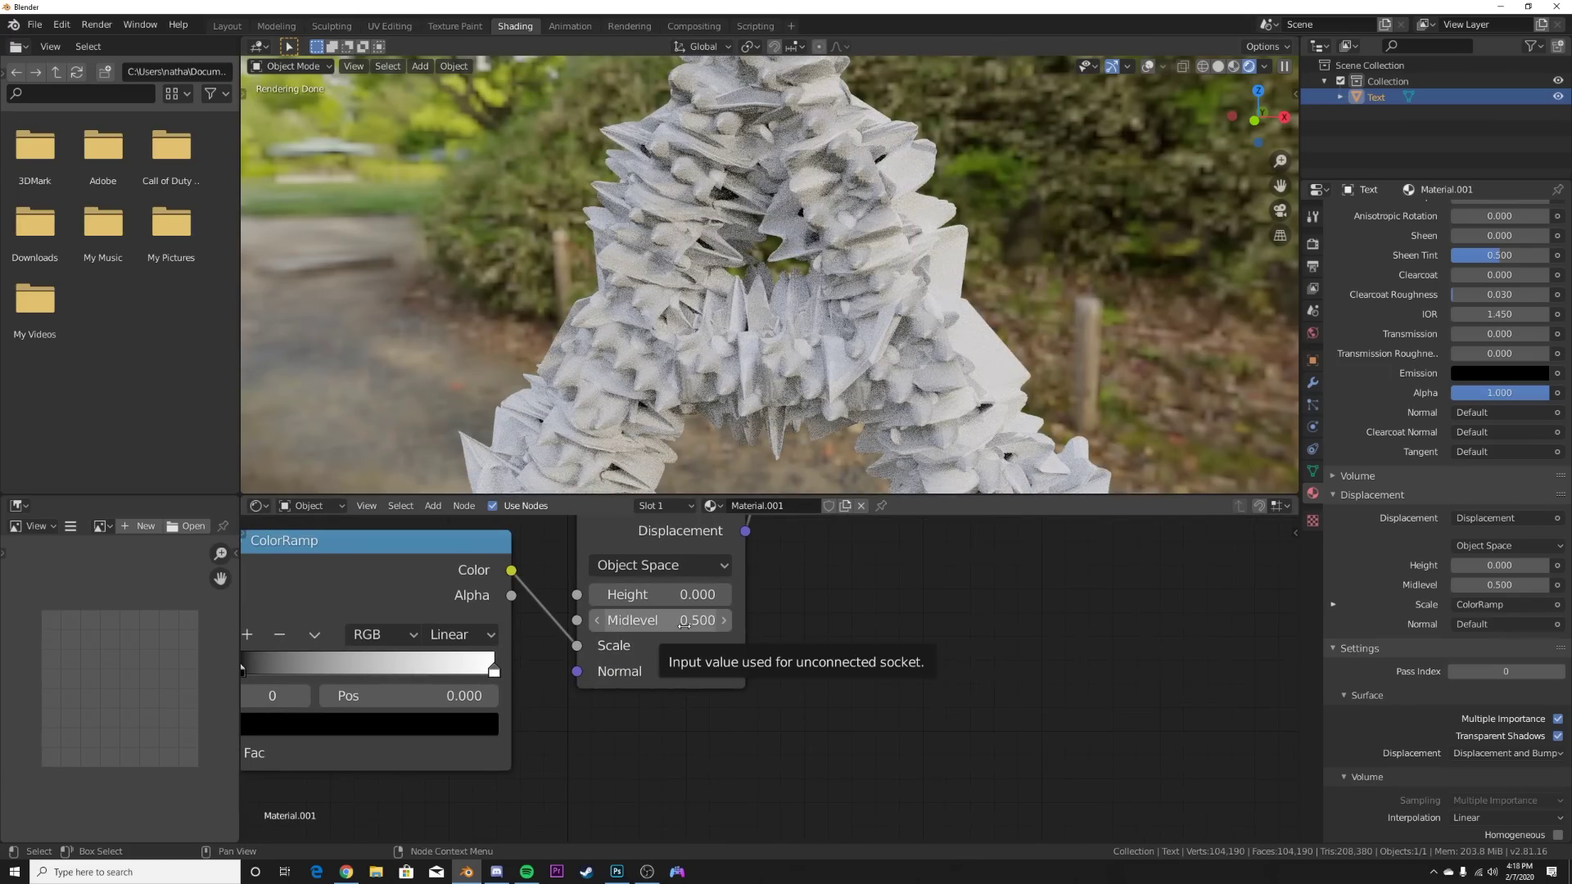
pyautogui.keyDown('shift'); pyautogui.moveTo(685, 626); pyautogui.dragTo(643, 621); pyautogui.keyUp('shift')
pyautogui.moveTo(888, 321)
pyautogui.mouseDown(button='middle')
pyautogui.moveTo(818, 315)
pyautogui.moveTo(897, 334)
pyautogui.mouseUp(button='middle')
pyautogui.moveTo(704, 315); pyautogui.dragTo(746, 313, button='middle')
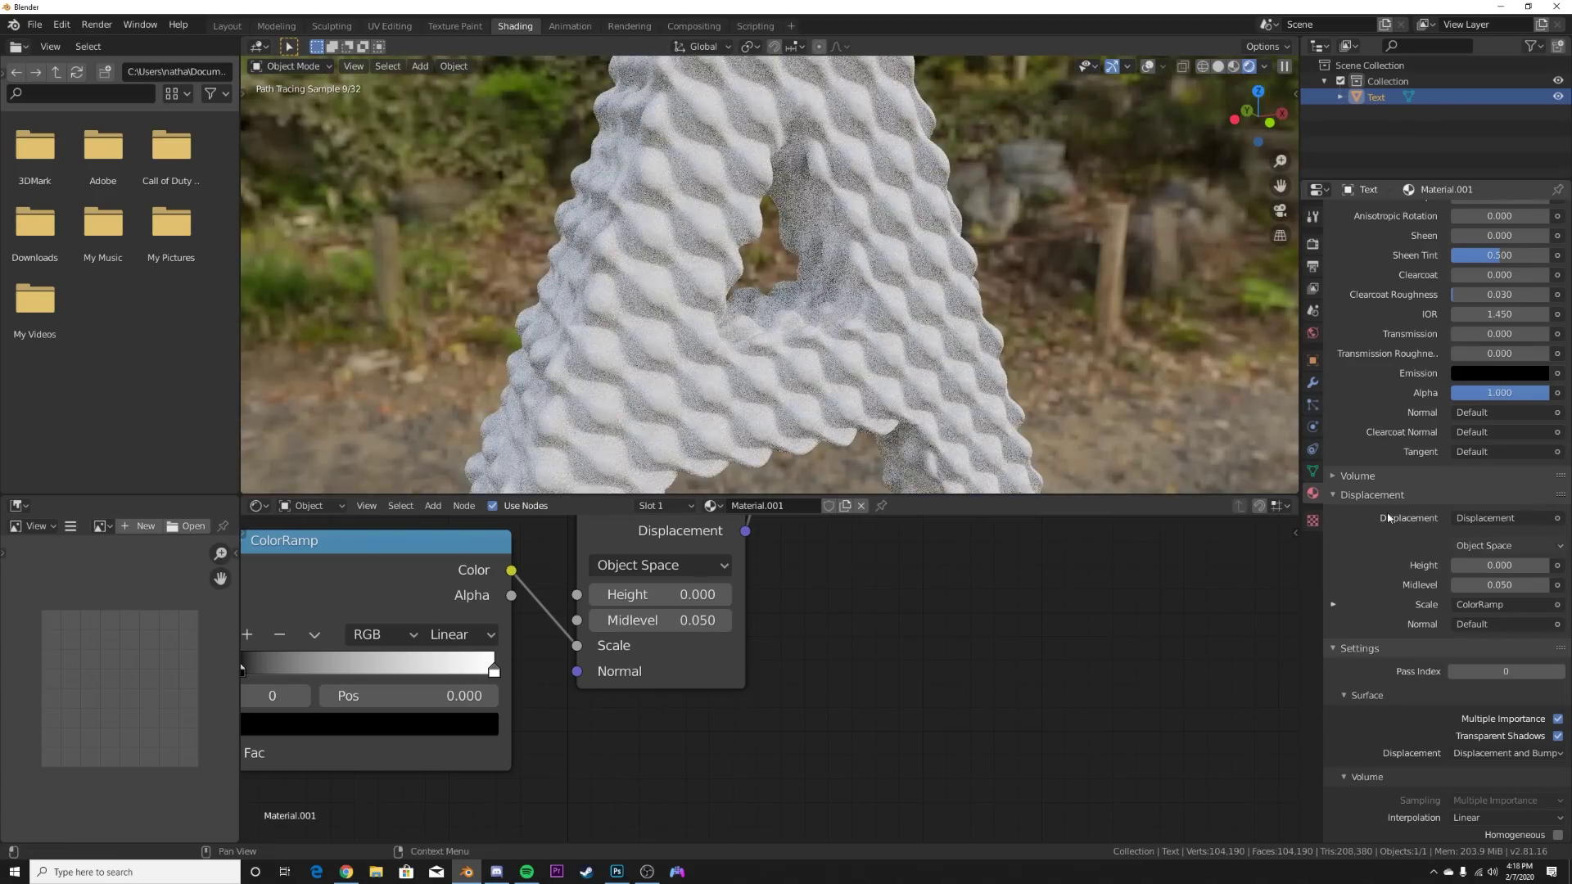
# Change the Principled BSDF's Base Color to pink.
pyautogui.scroll(3, 1521, 378)
pyautogui.scroll(6, 1507, 352)
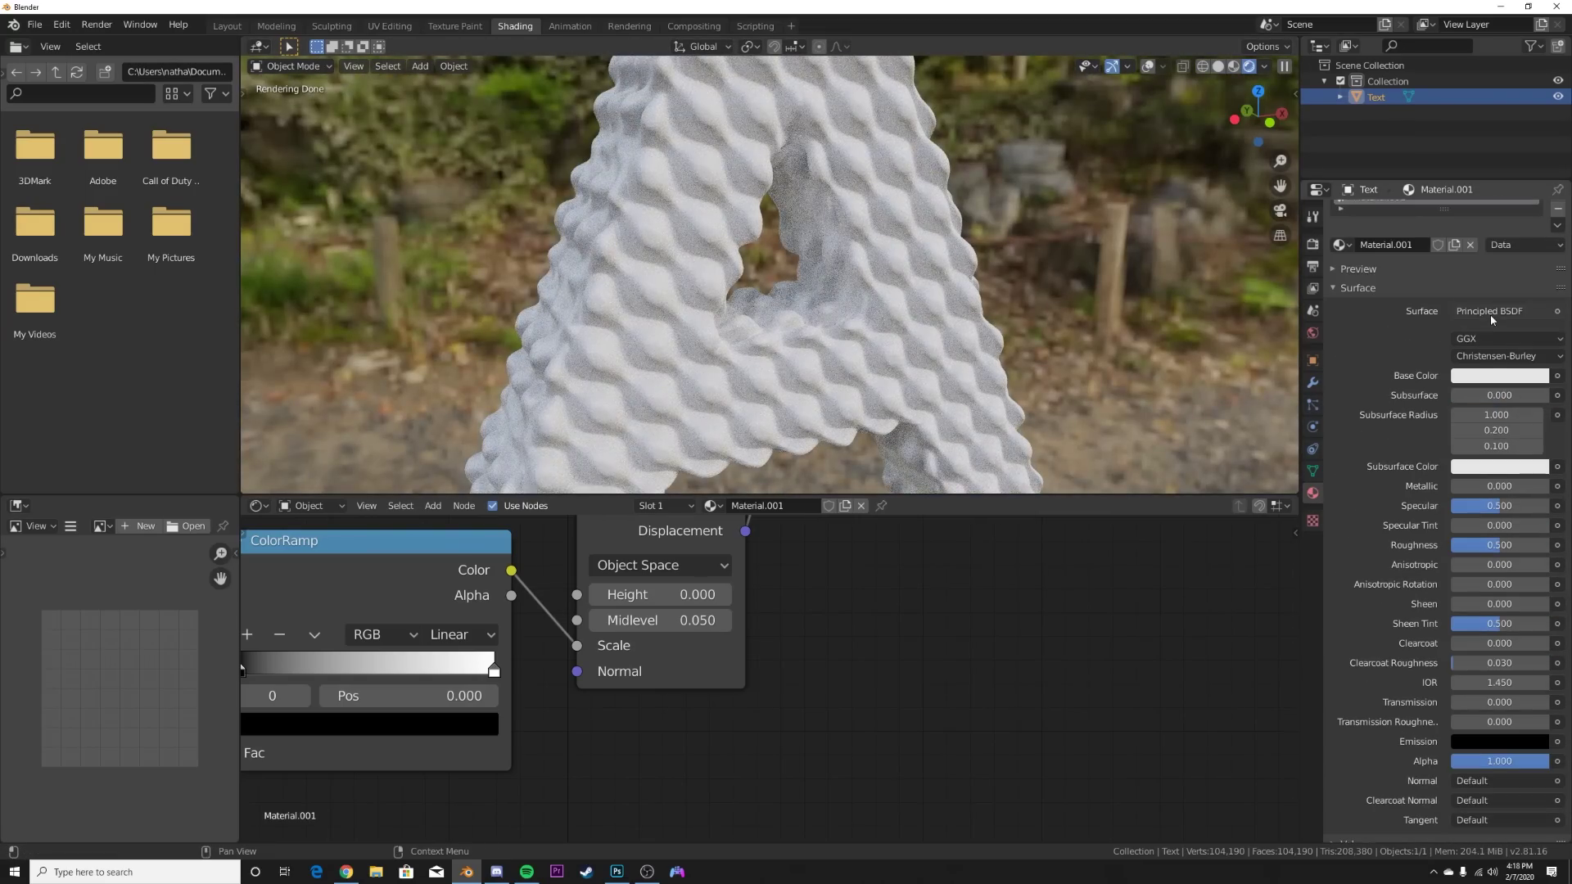
pyautogui.click(1492, 375)
pyautogui.click(1492, 258)
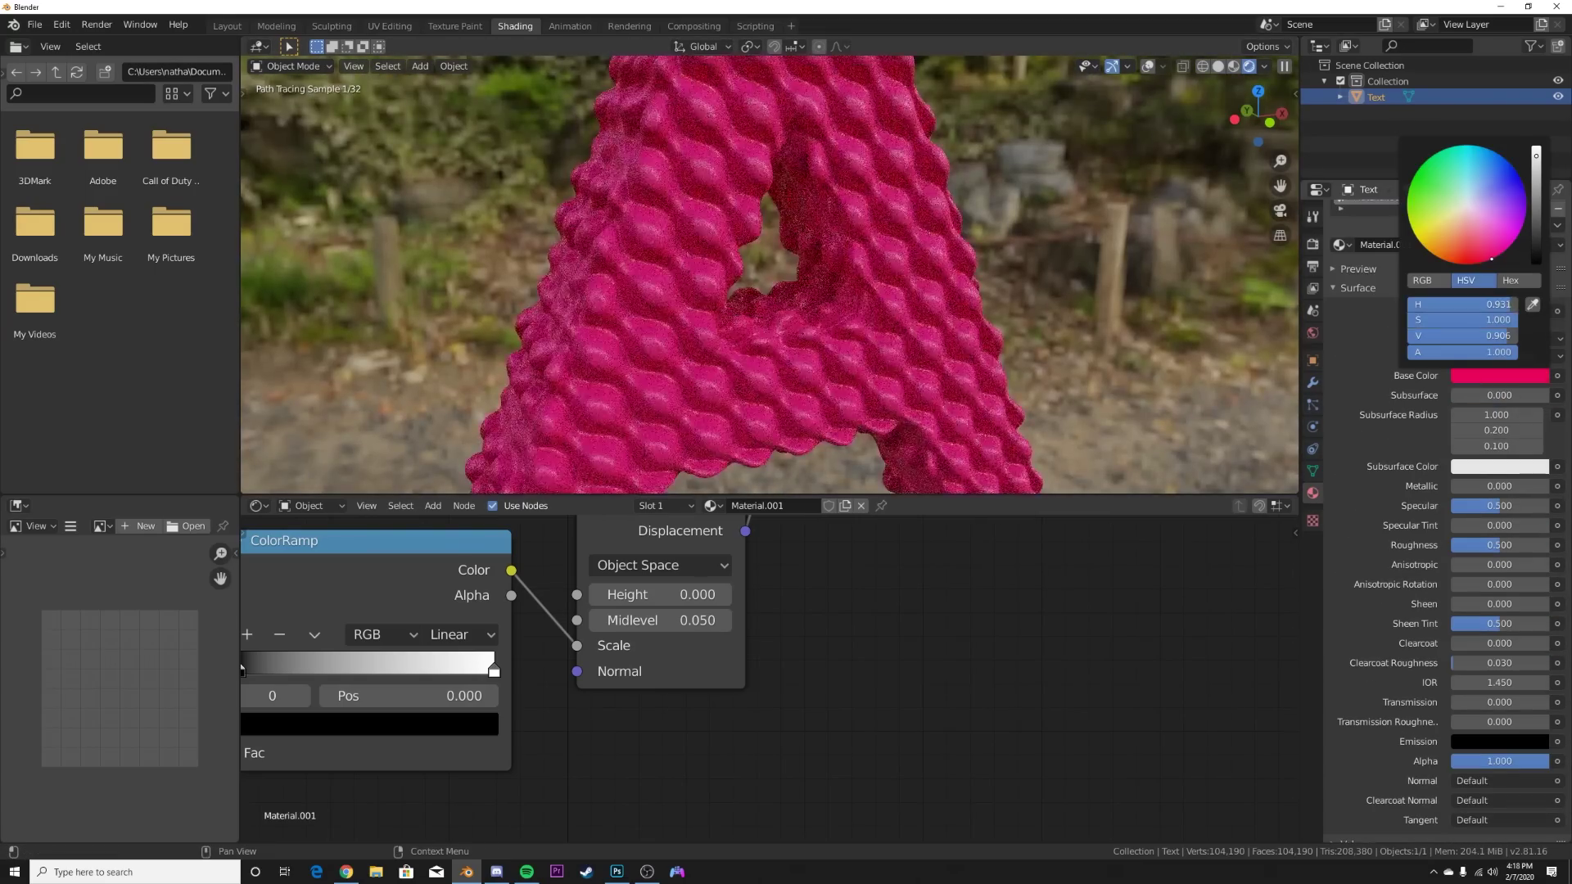
pyautogui.click(1490, 242)
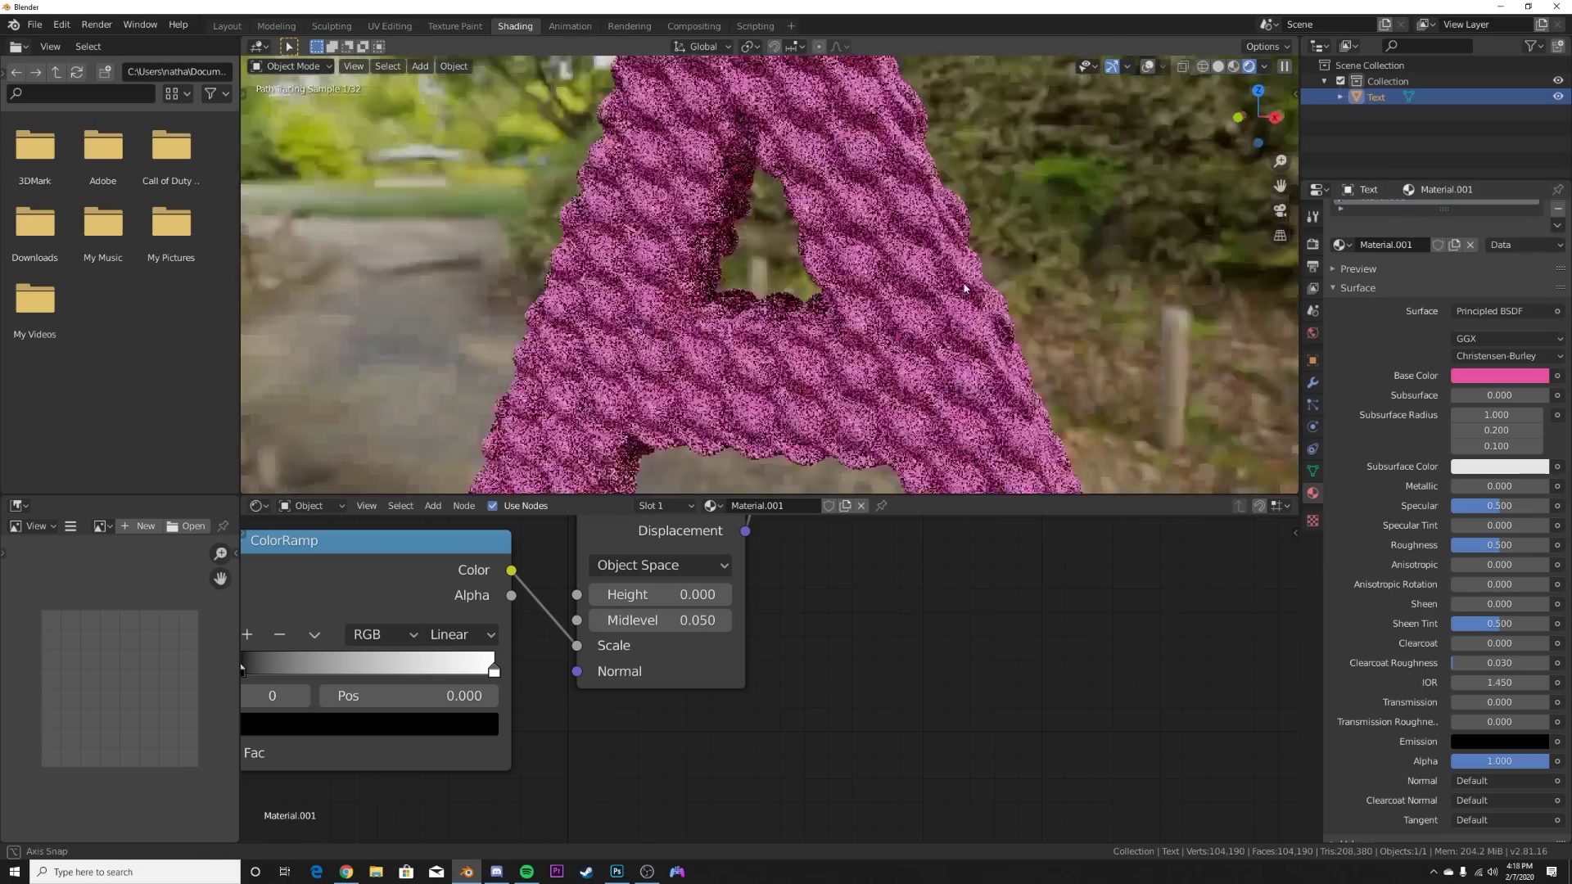
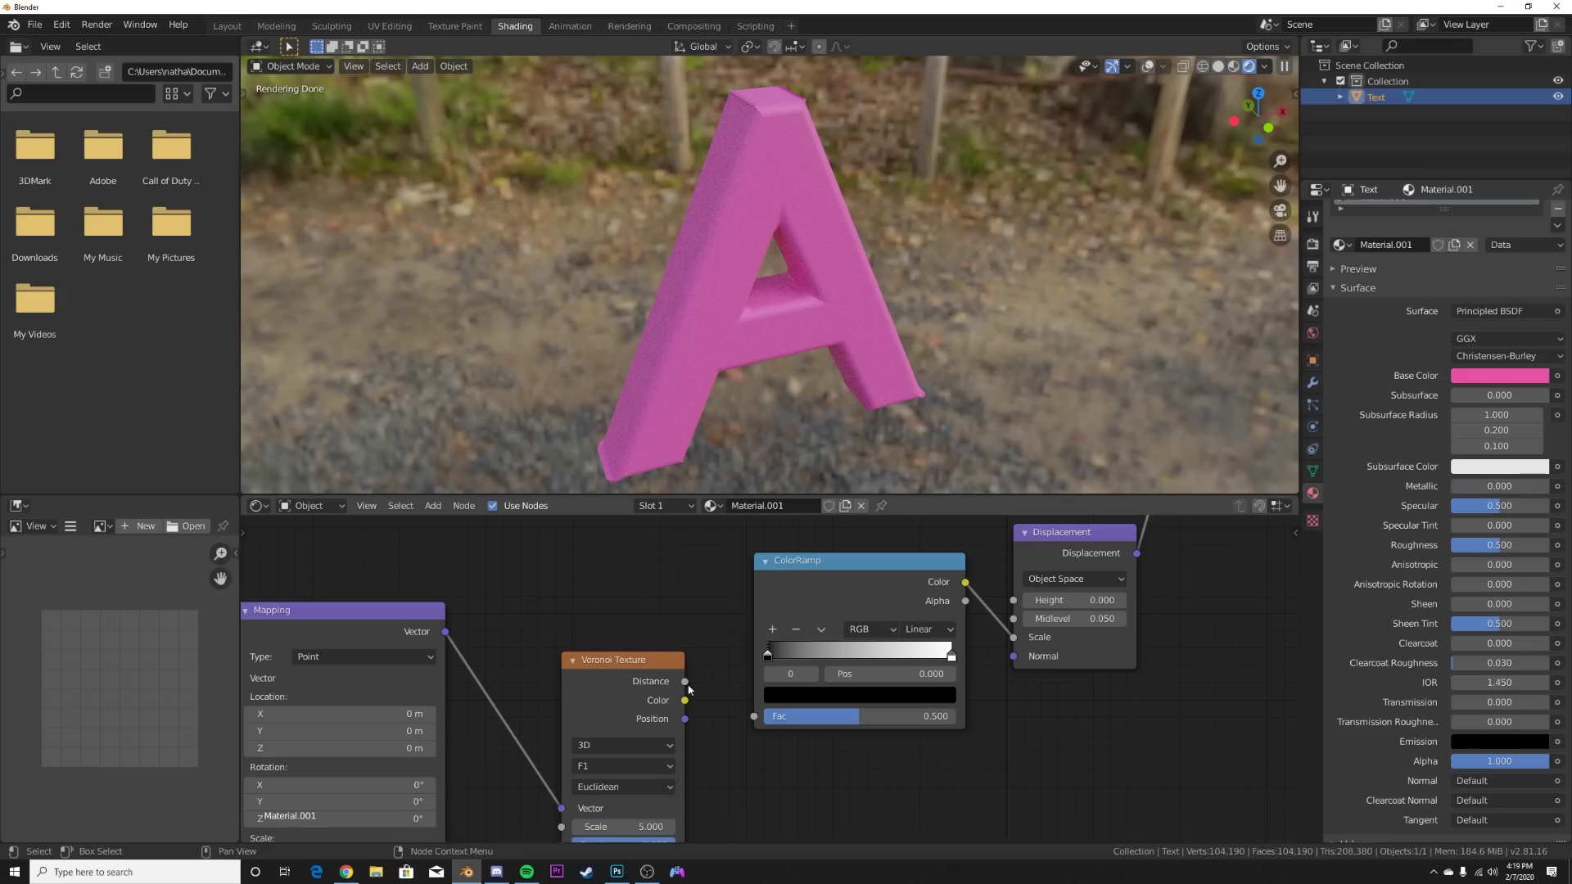
# Connect the Voronoi Texture's Distance output to the ColorRamp's Fac input and set the displacement Midlevel to 0.200.
pyautogui.moveTo(758, 724); pyautogui.dragTo(755, 719)
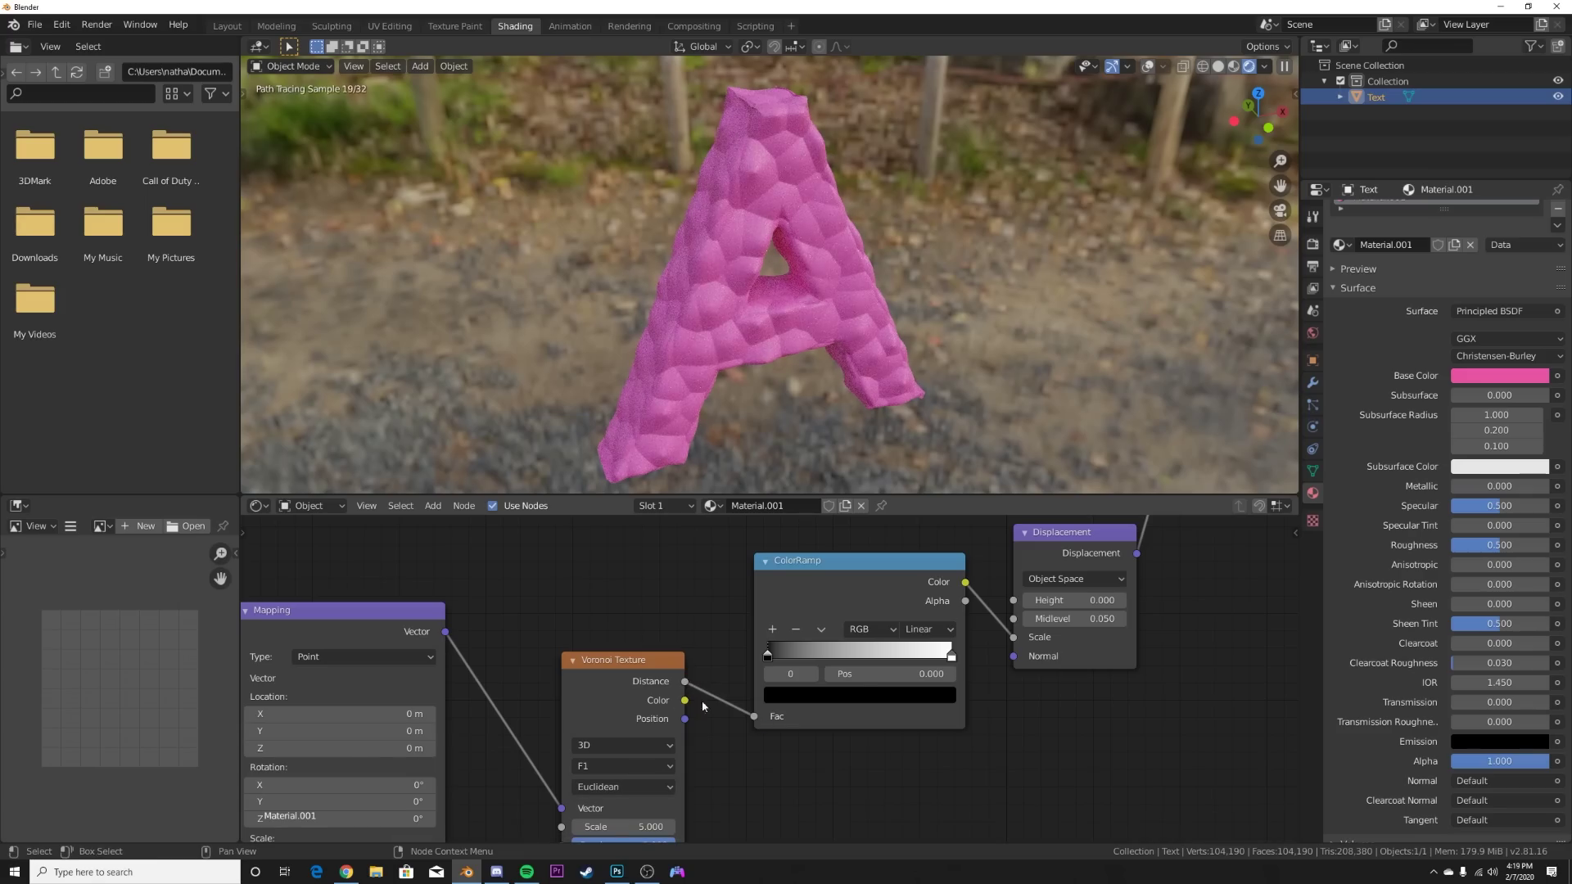
pyautogui.moveTo(1103, 667); pyautogui.dragTo(689, 697, button='middle')
pyautogui.moveTo(662, 650)
pyautogui.mouseDown()
pyautogui.moveTo(688, 650)
pyautogui.moveTo(651, 650)
pyautogui.mouseUp()
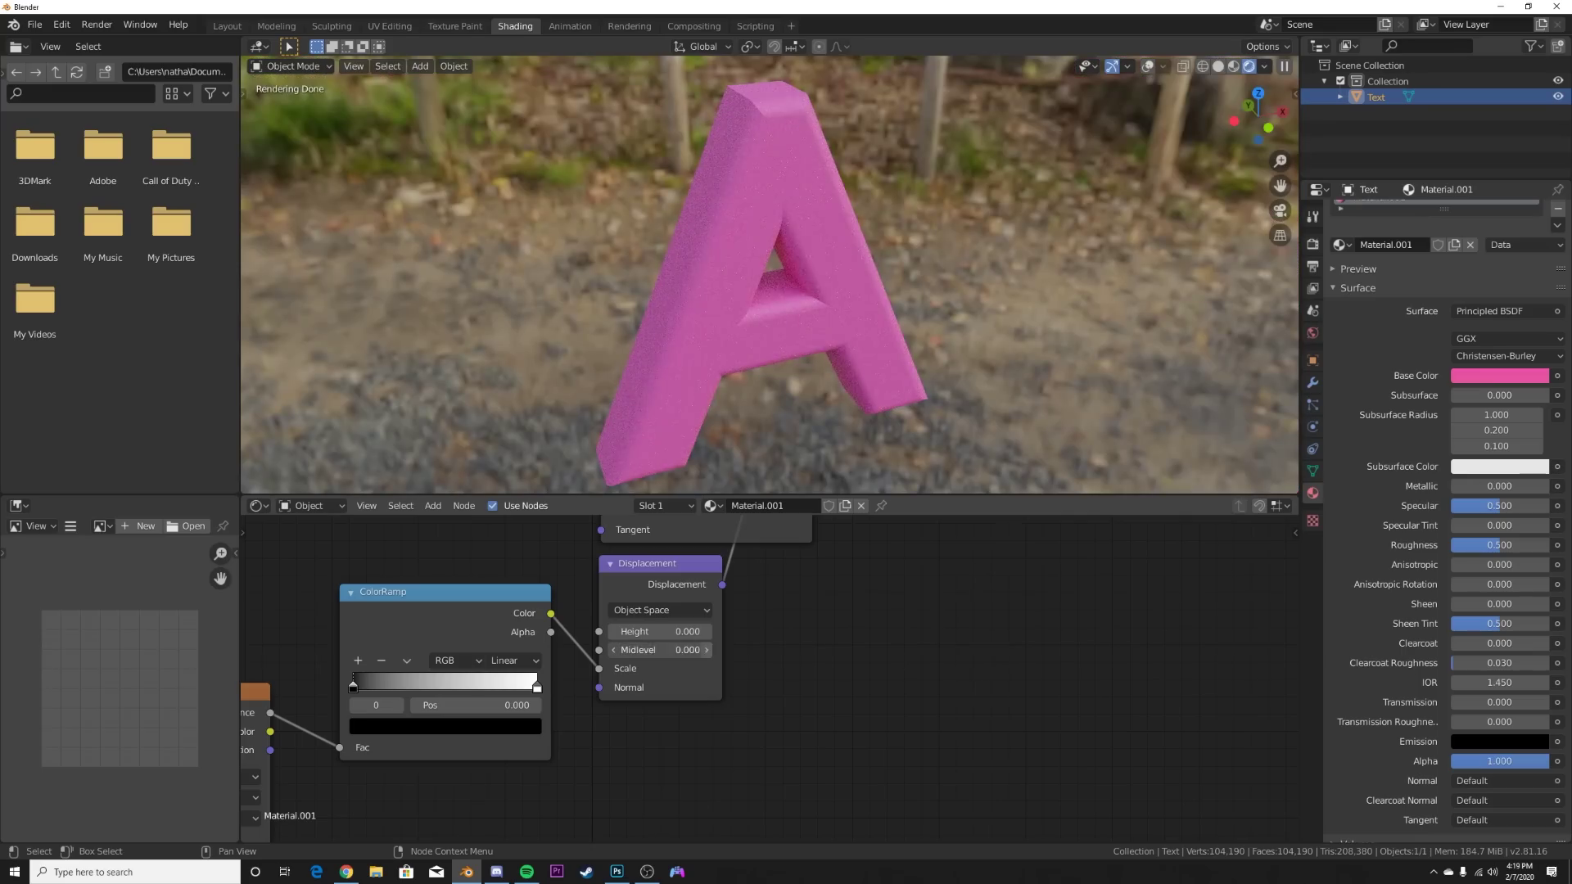
pyautogui.click(707, 650)
pyautogui.click(707, 651)
pyautogui.moveTo(788, 458); pyautogui.dragTo(731, 444, button='middle')
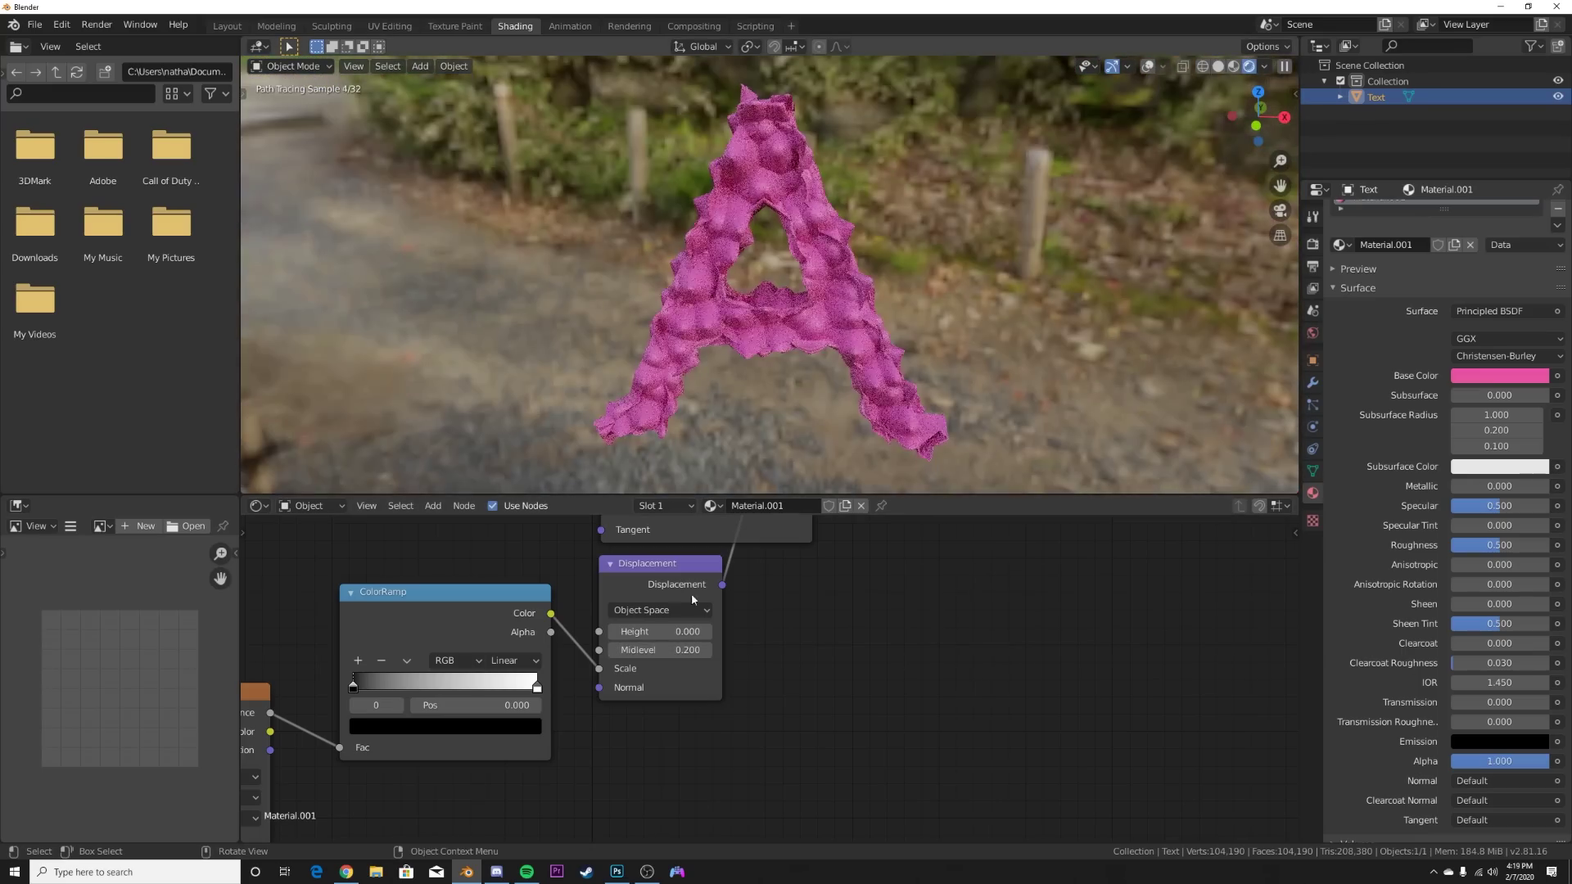
# Flip the ColorRamp's gradient and set the Displacement node's Midlevel to 0.110.
pyautogui.click(407, 661)
pyautogui.click(411, 678)
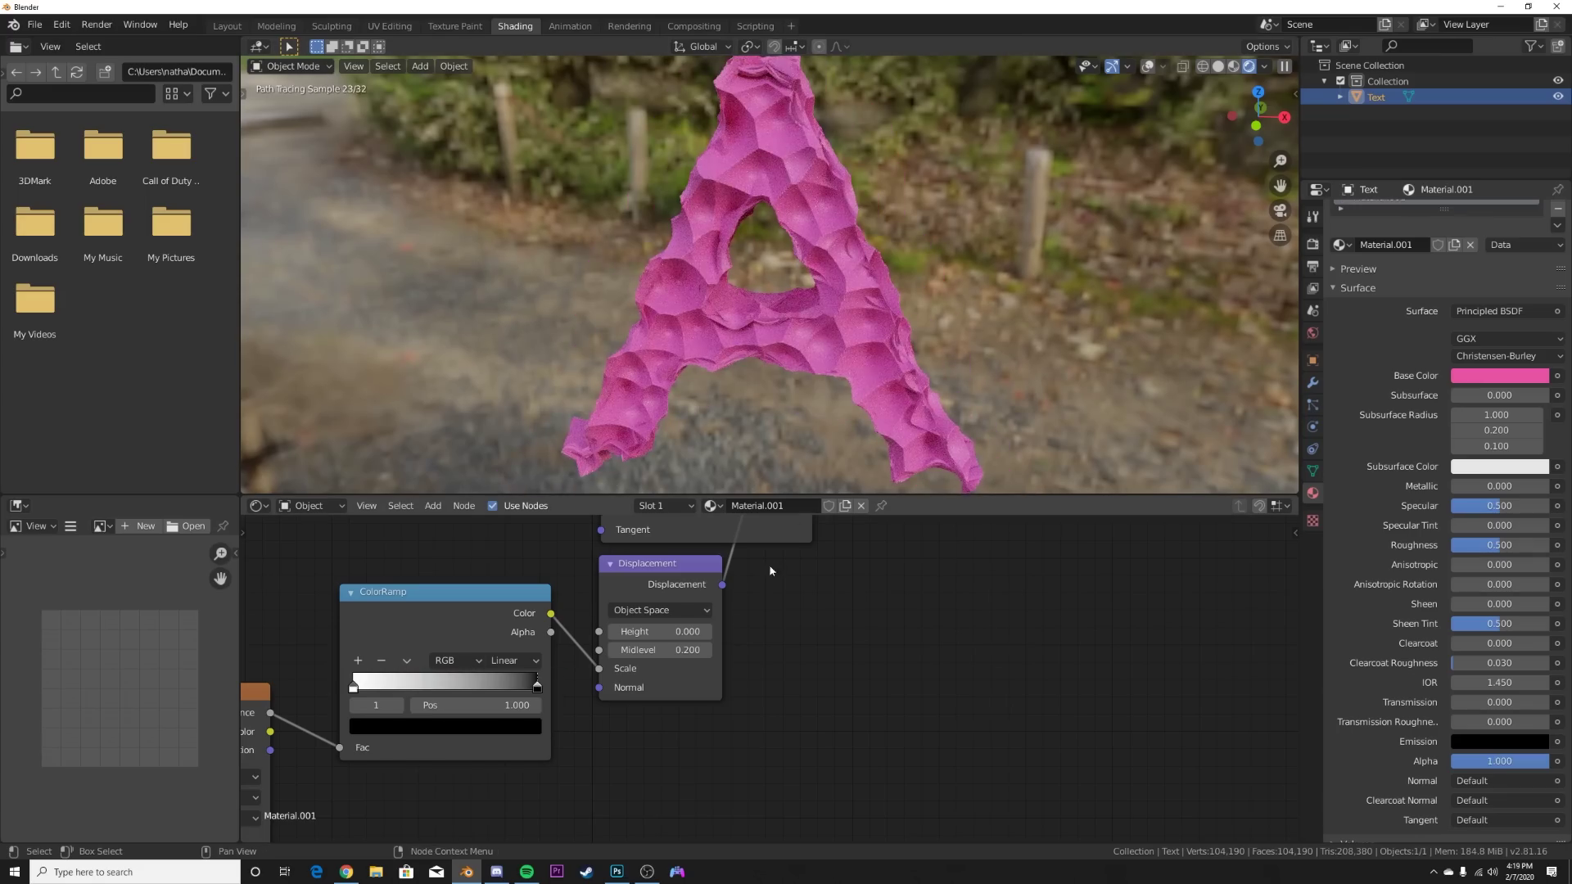
pyautogui.moveTo(676, 649); pyautogui.dragTo(647, 650)
# Replace the Voronoi Texture with a Wave Texture linked between the Mapping node's Vector output and the ColorRamp's Fac input.
pyautogui.moveTo(435, 682); pyautogui.dragTo(765, 593, button='middle')
pyautogui.press('x')
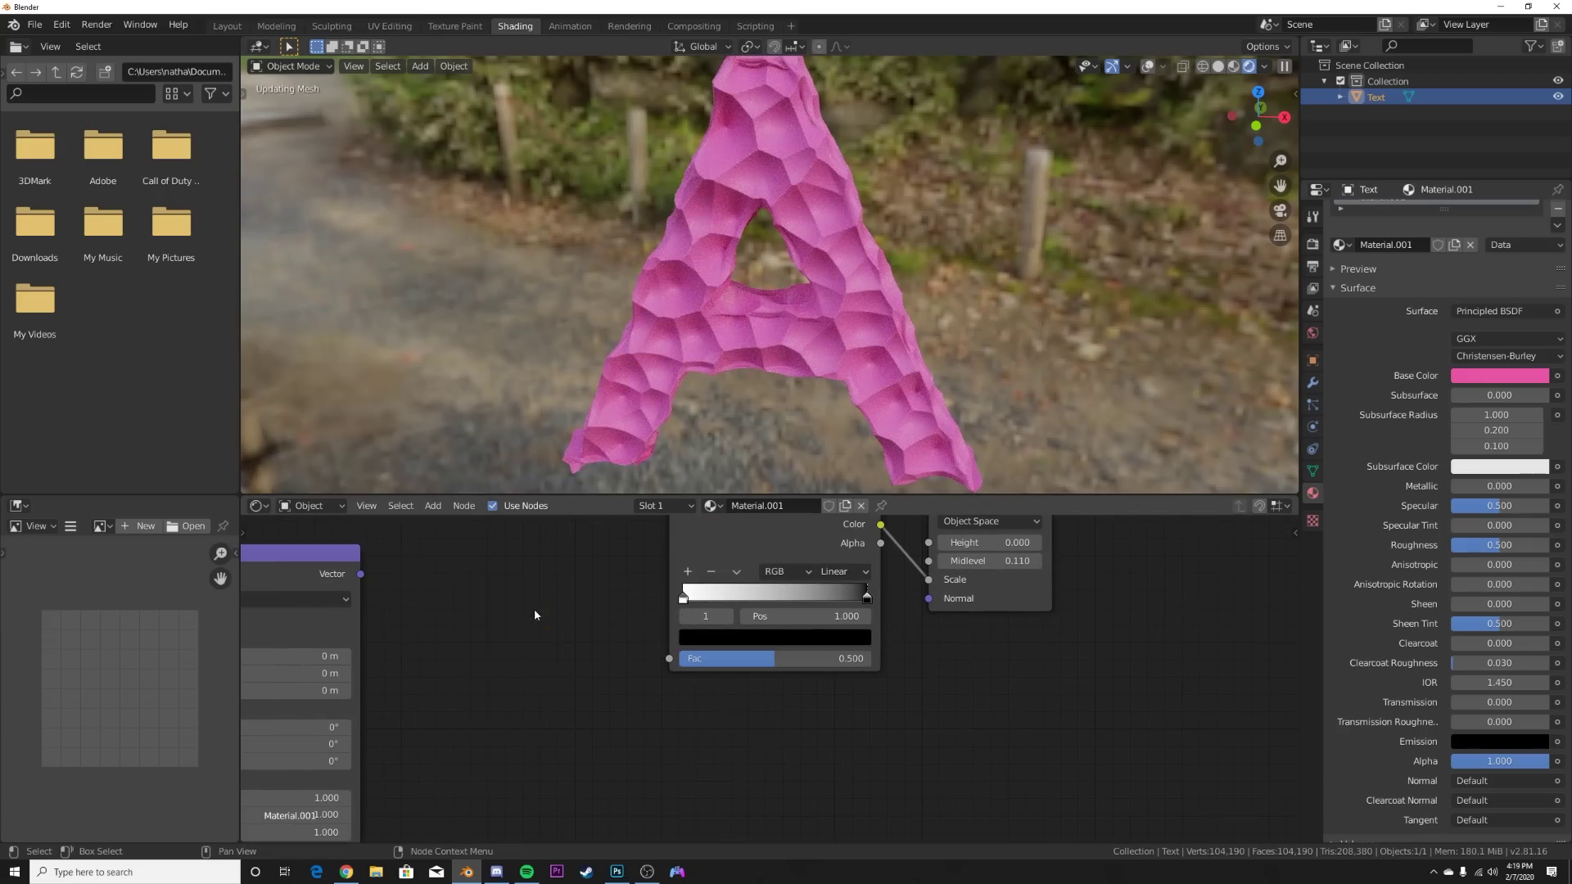
pyautogui.hotkey('shift', 'a')
pyautogui.click(534, 609)
pyautogui.write('wa')
pyautogui.click(576, 638)
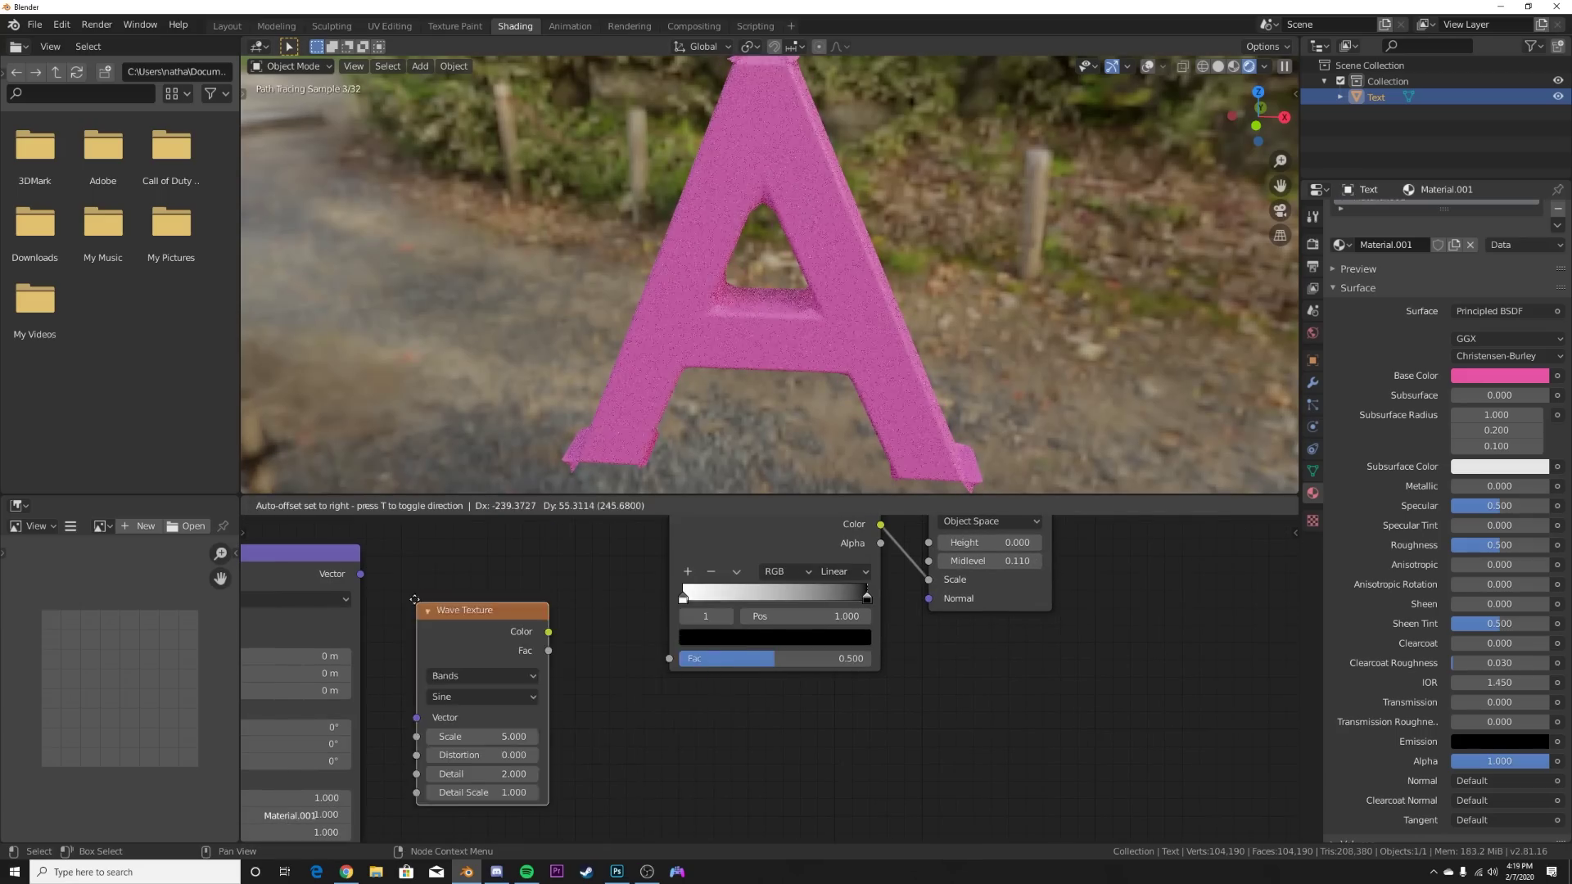
pyautogui.moveTo(364, 577); pyautogui.dragTo(415, 677)
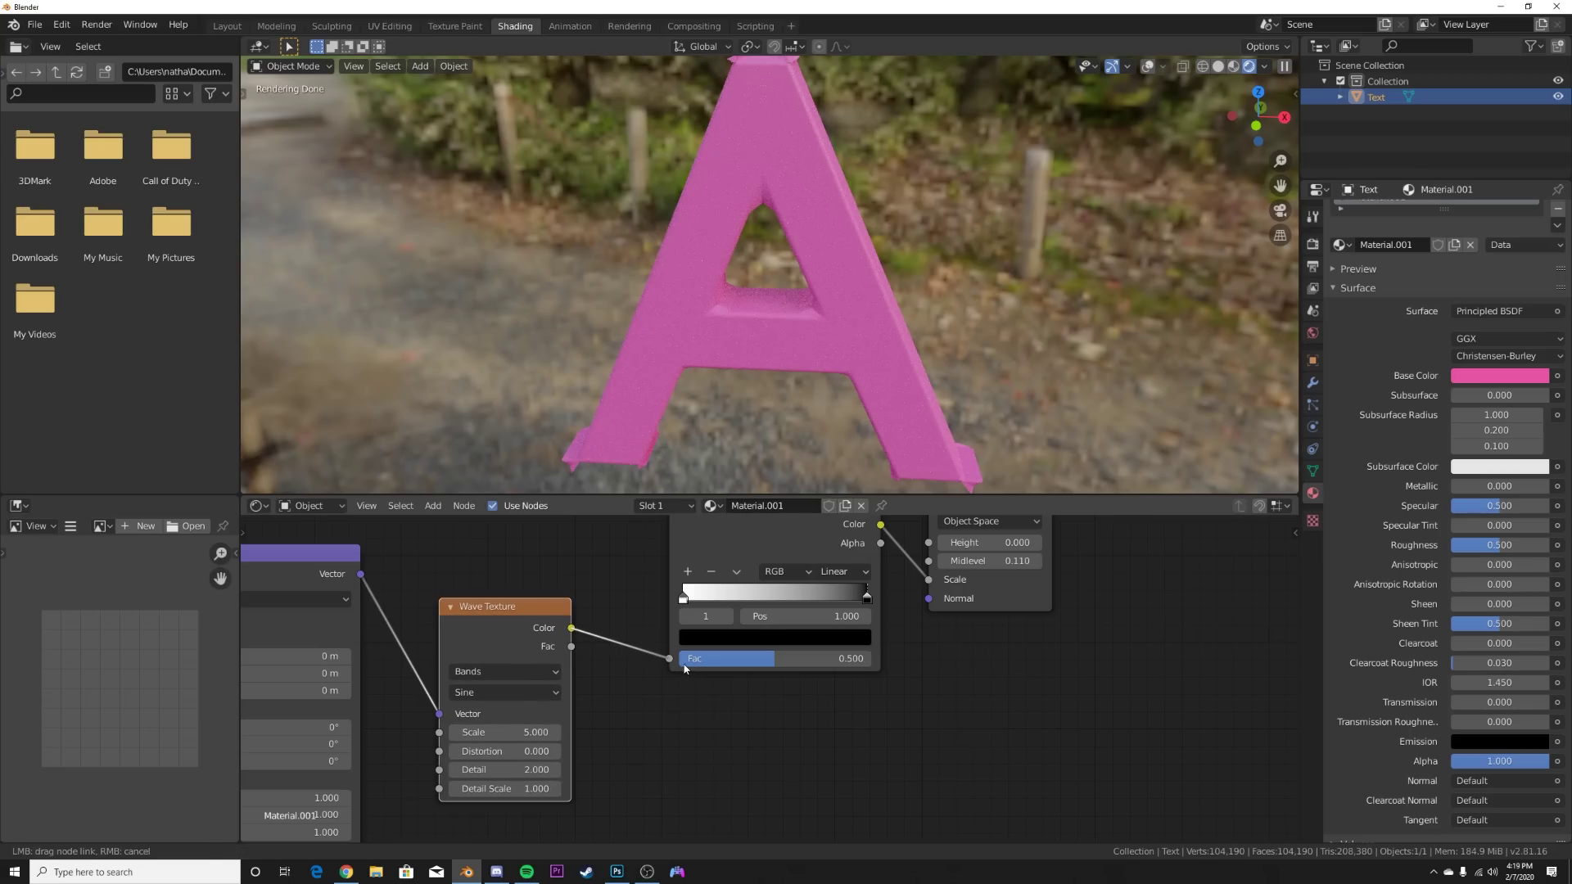
pyautogui.moveTo(685, 669); pyautogui.dragTo(683, 665)
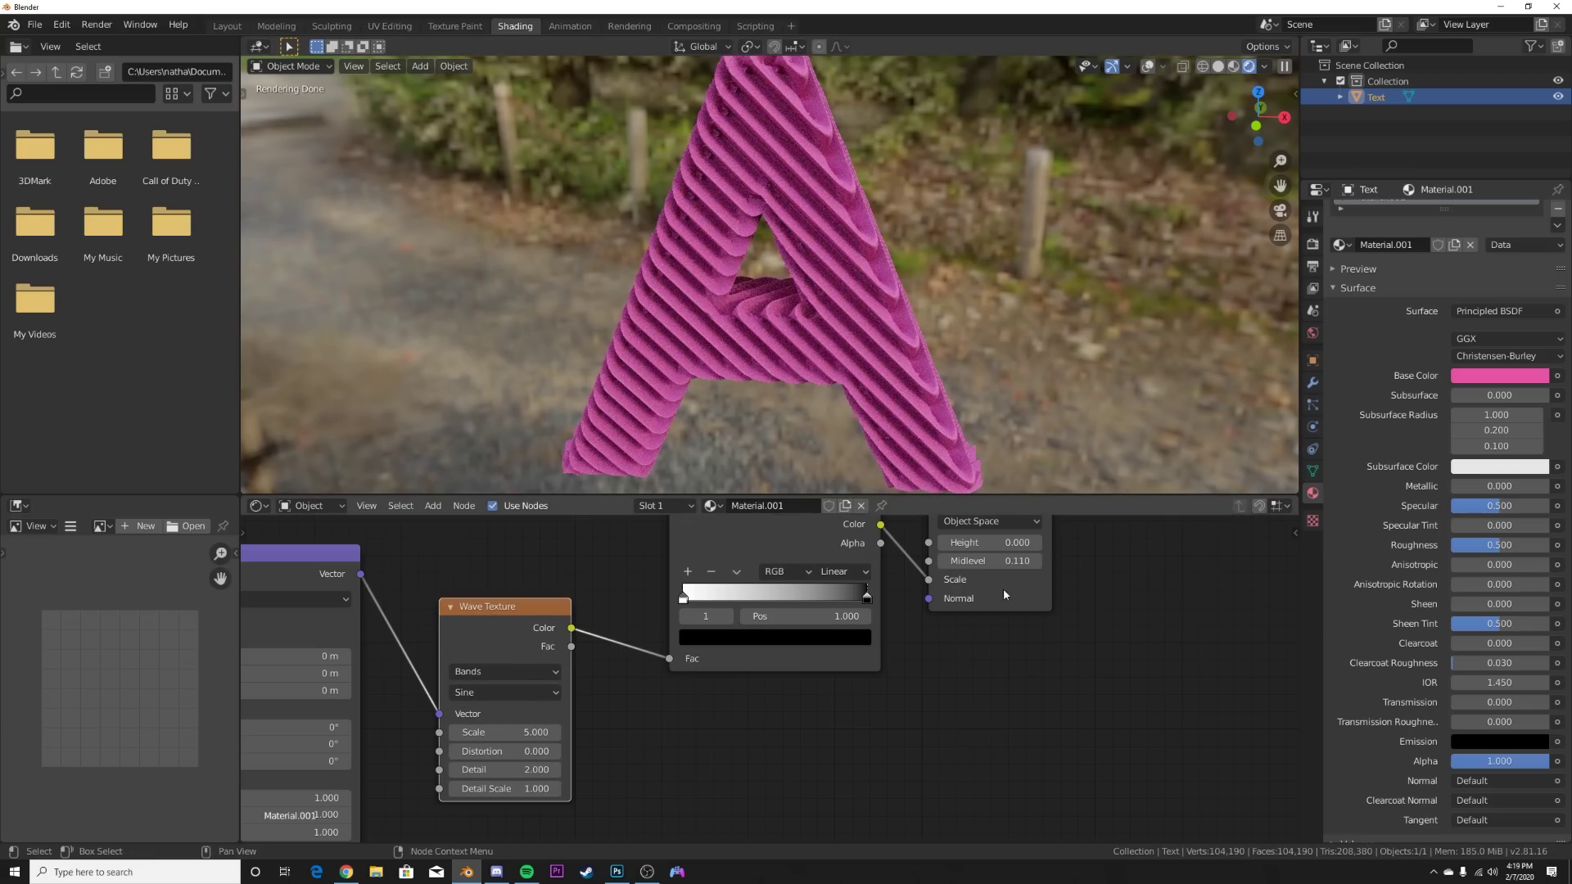
# Set the Wave Texture's Distortion to 10.700 and the Displacement node's Midlevel to 0.060.
pyautogui.moveTo(1006, 569); pyautogui.dragTo(994, 568)
pyautogui.moveTo(741, 283); pyautogui.dragTo(837, 234, button='middle')
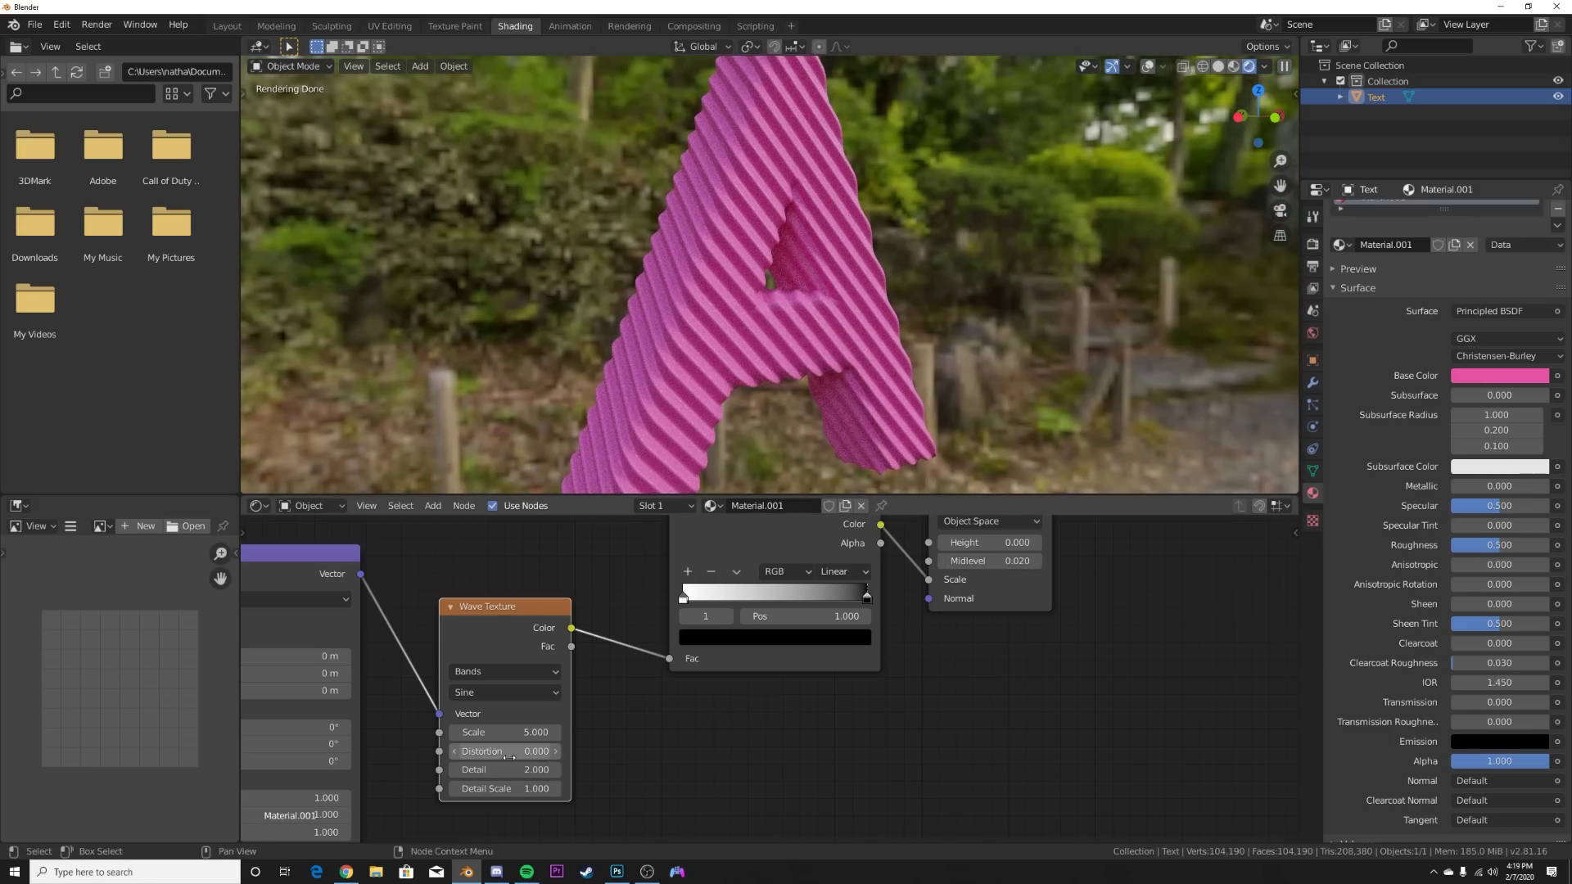
pyautogui.moveTo(503, 752); pyautogui.dragTo(590, 752)
pyautogui.moveTo(798, 370); pyautogui.dragTo(672, 352, button='middle')
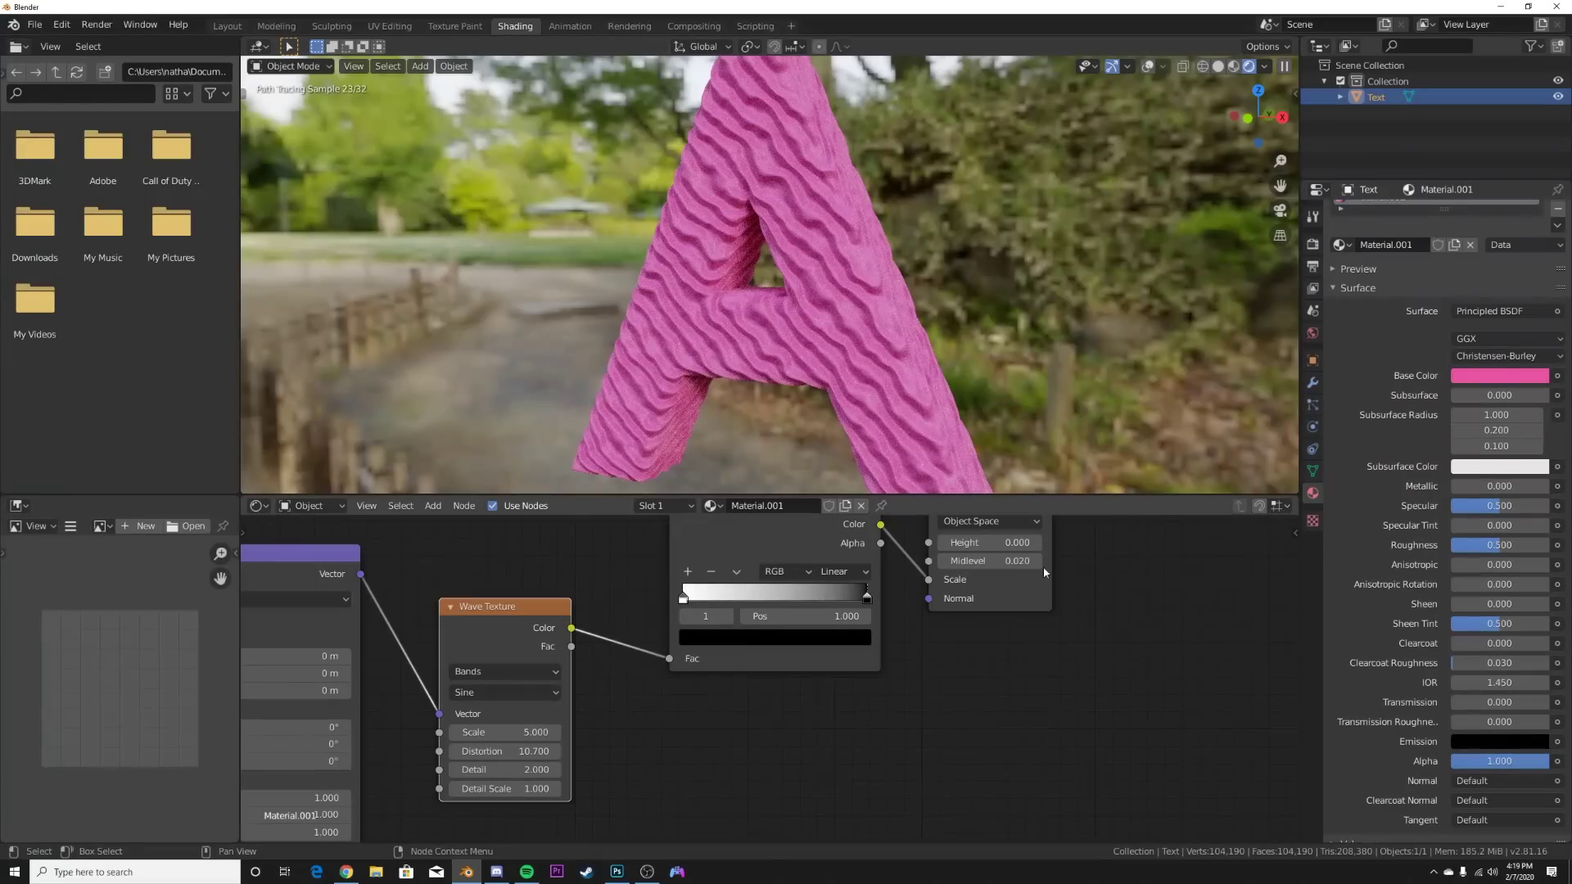
pyautogui.moveTo(989, 561); pyautogui.dragTo(994, 560)
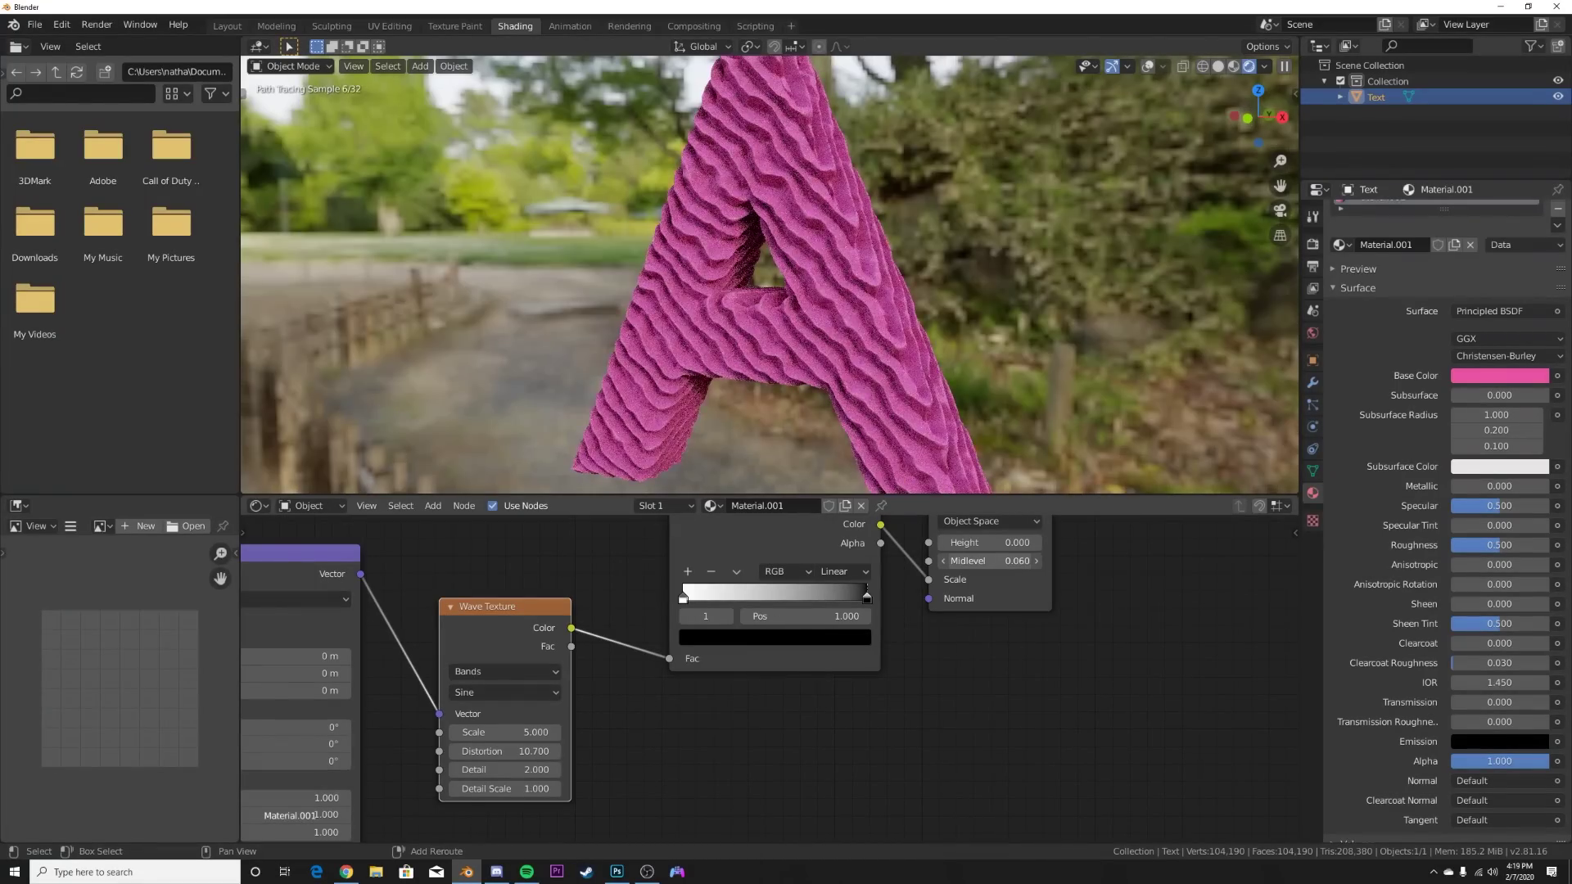
pyautogui.moveTo(705, 191); pyautogui.dragTo(761, 369, button='middle')
# Insert a Musgrave Texture node on the link between the Mapping node and the Wave Texture.
pyautogui.hotkey('shift', 'a')
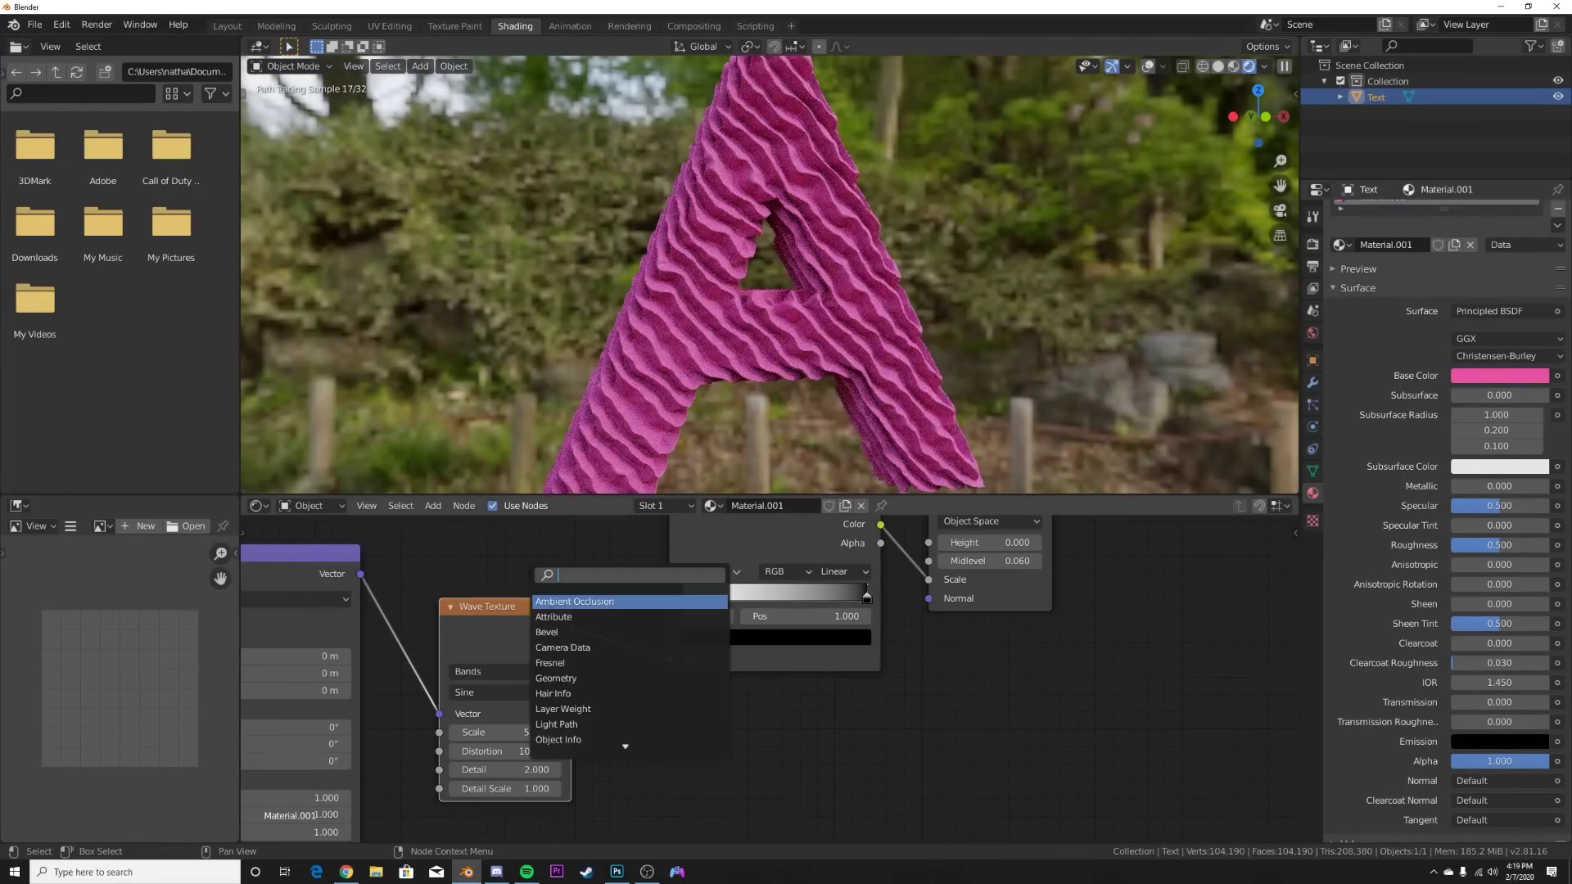
pyautogui.write('musgrave')
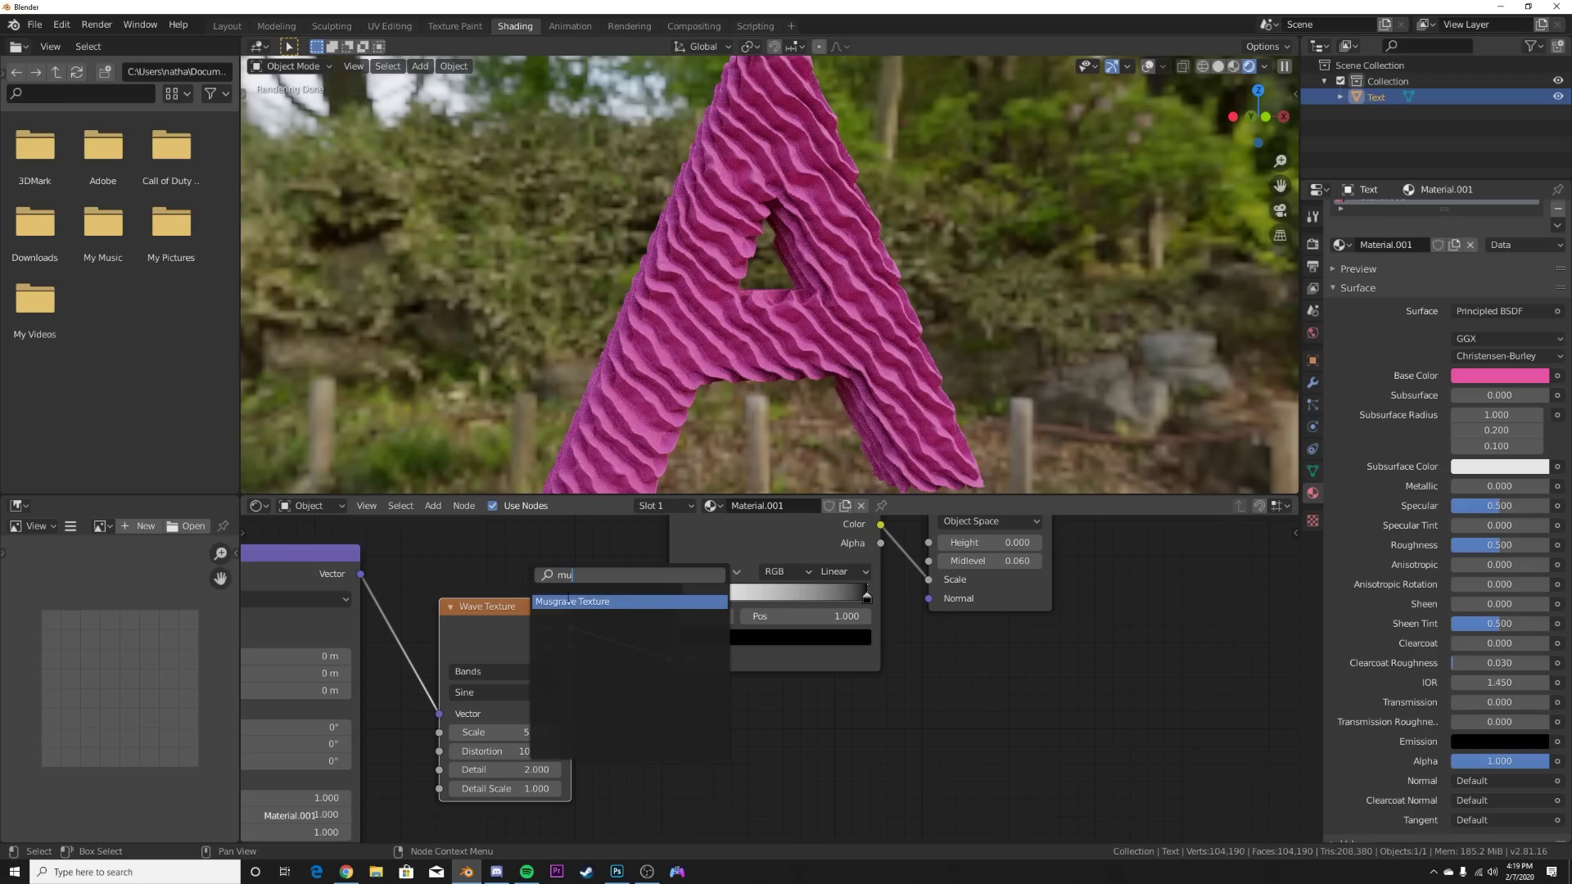
pyautogui.press('Return')
pyautogui.click(309, 617)
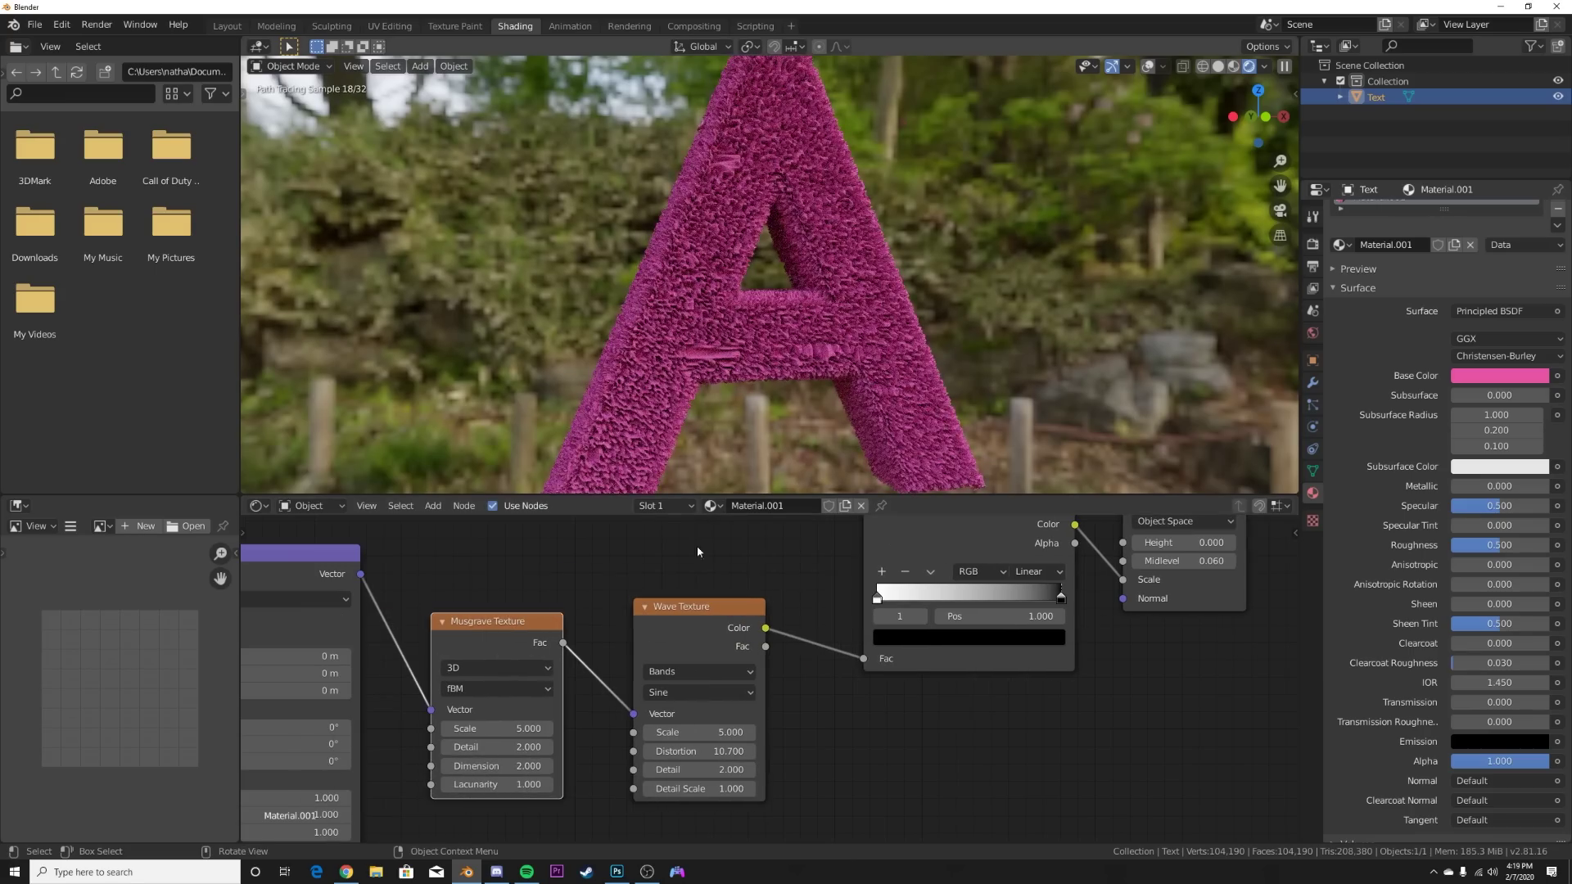
# Set the Musgrave Texture's Scale to 1.000 and Detail to 0.600, and inspect the ridges on the letter.
pyautogui.write('1')
pyautogui.press('Return')
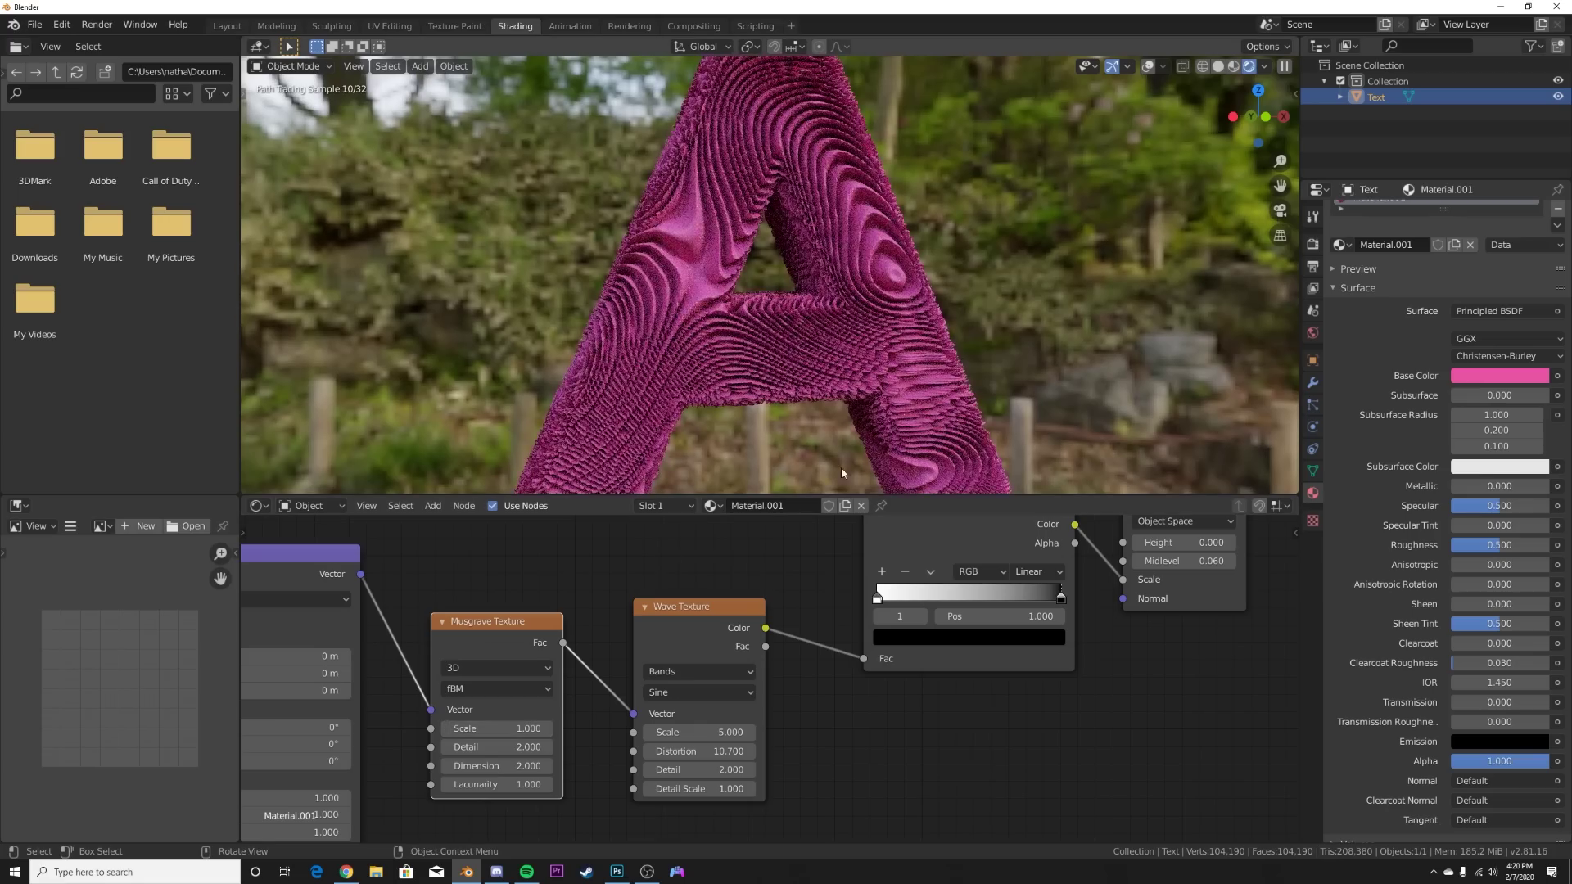
pyautogui.moveTo(843, 379); pyautogui.dragTo(856, 373, button='middle')
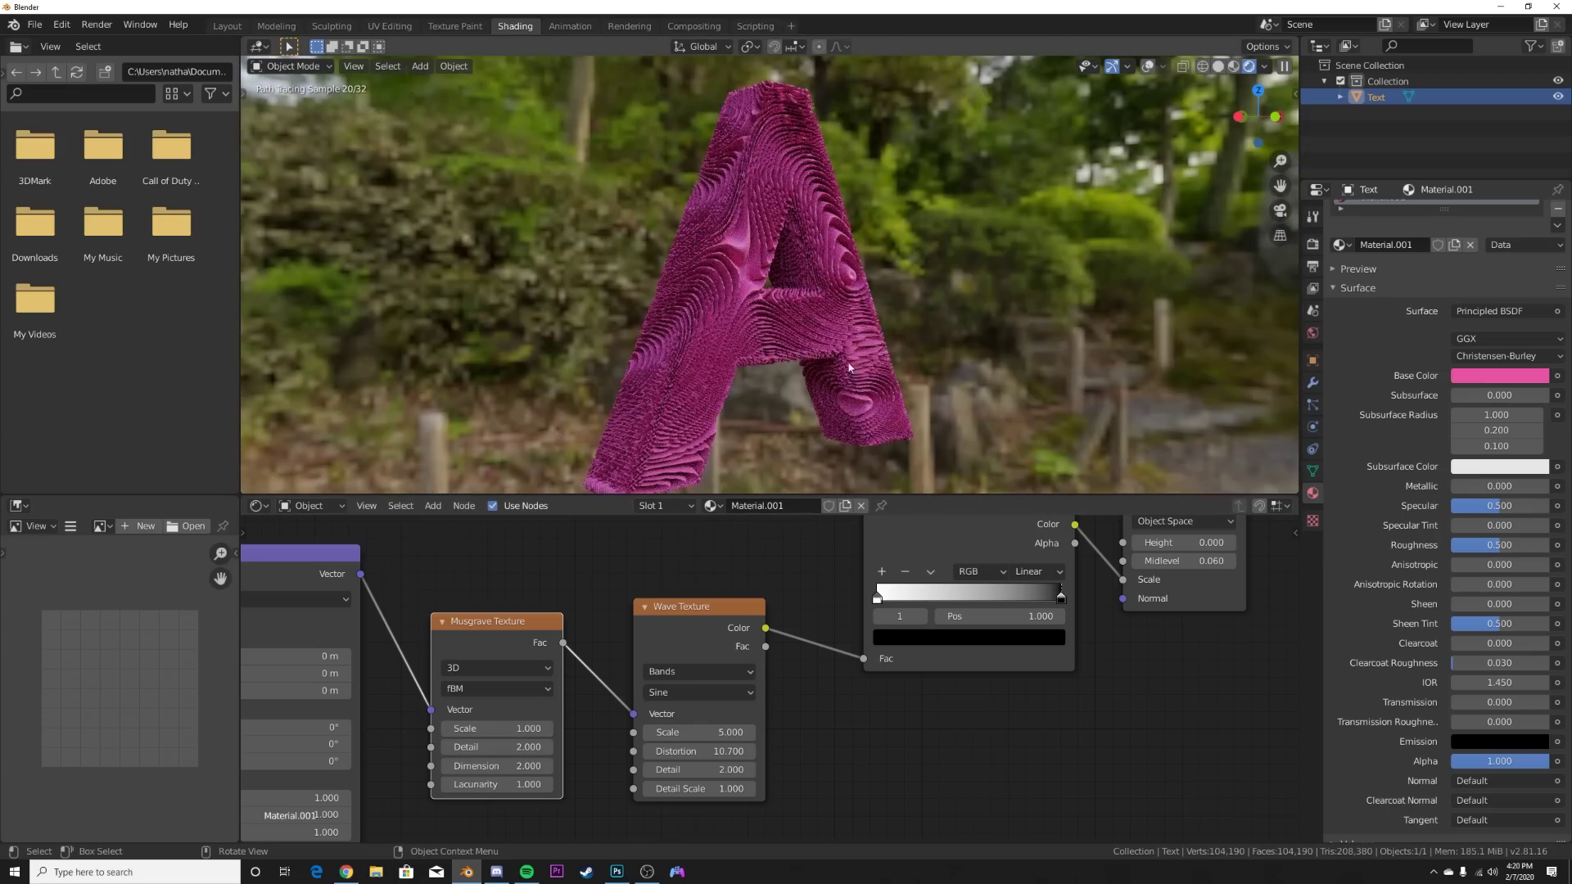
pyautogui.moveTo(496, 747); pyautogui.dragTo(381, 747)
pyautogui.moveTo(703, 392); pyautogui.dragTo(777, 382, button='middle')
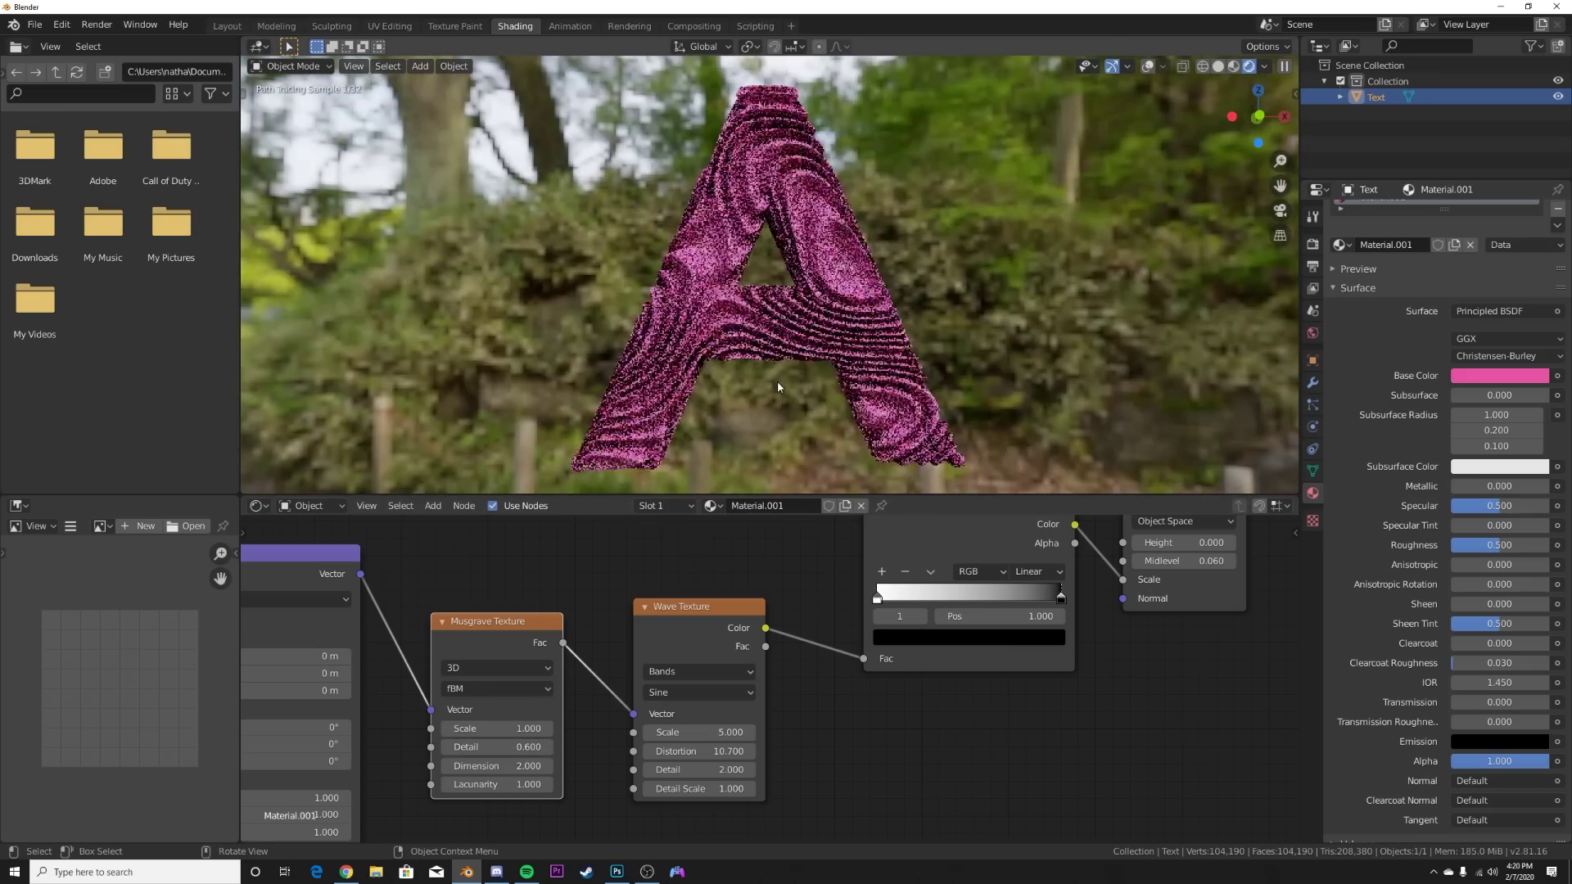
pyautogui.scroll(5, 602, 355)
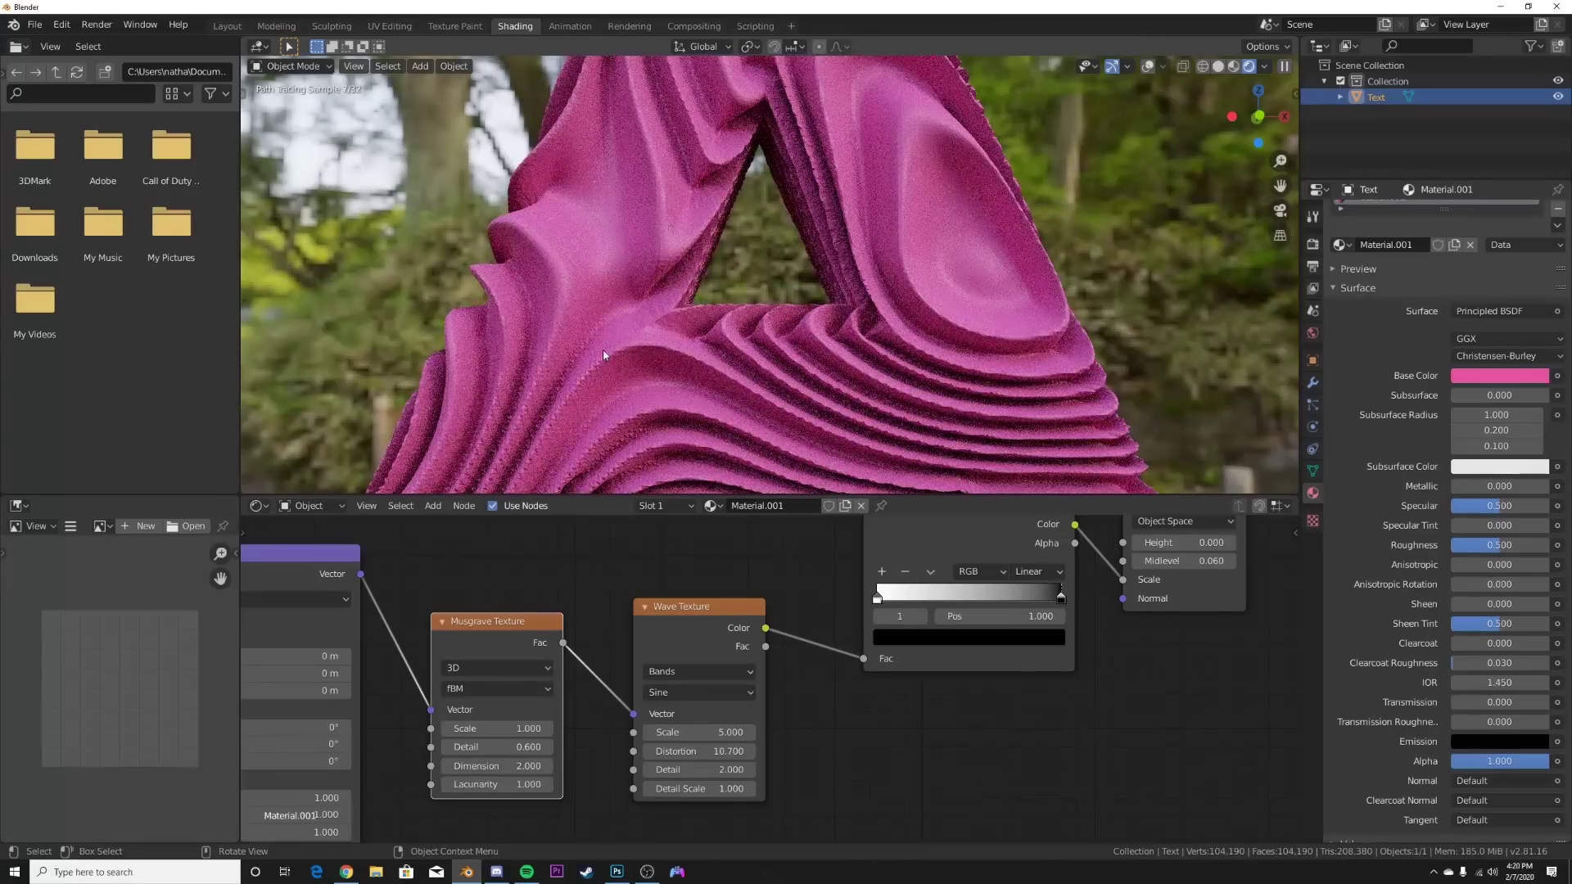
pyautogui.moveTo(568, 402); pyautogui.dragTo(620, 337, button='middle')
# Add a Subdivision Surface modifier to the letter and check the smoothed result.
pyautogui.click(1313, 382)
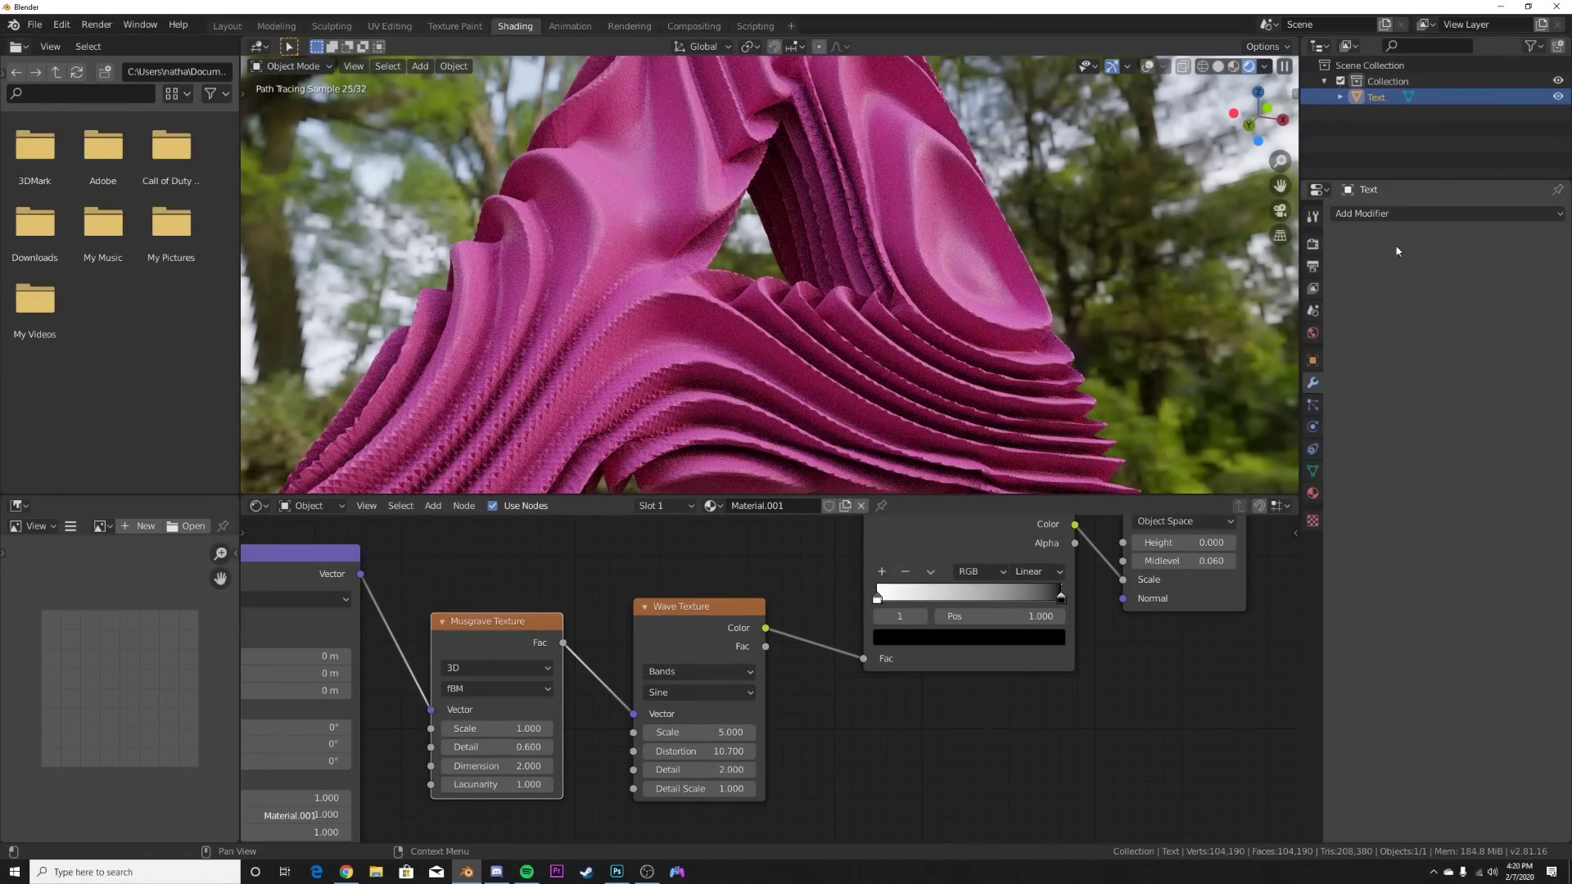
pyautogui.click(1400, 214)
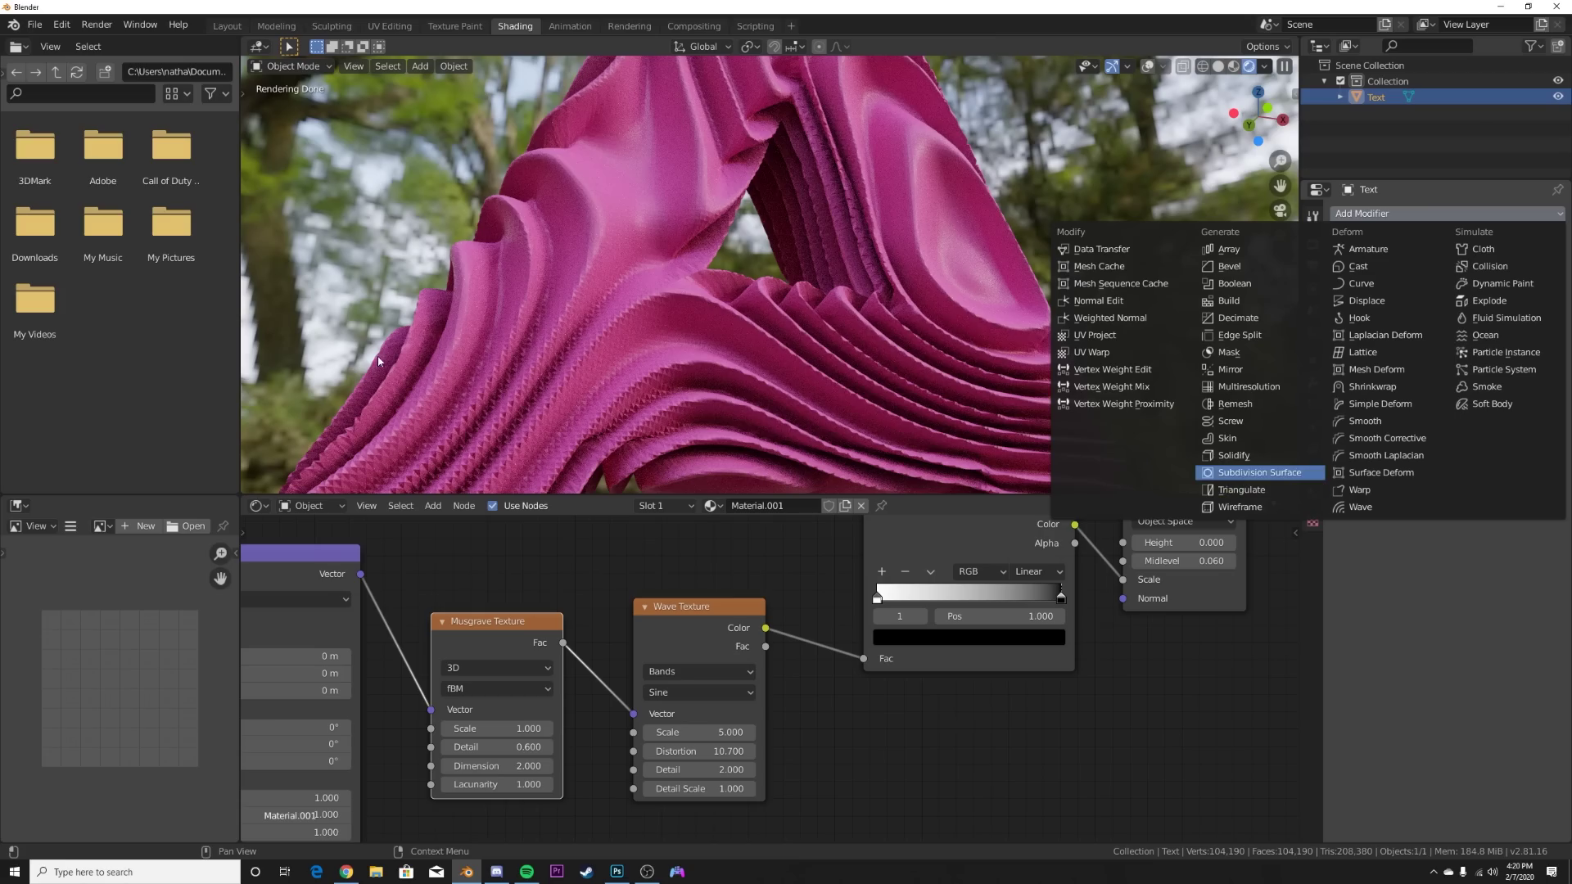
pyautogui.press('Return')
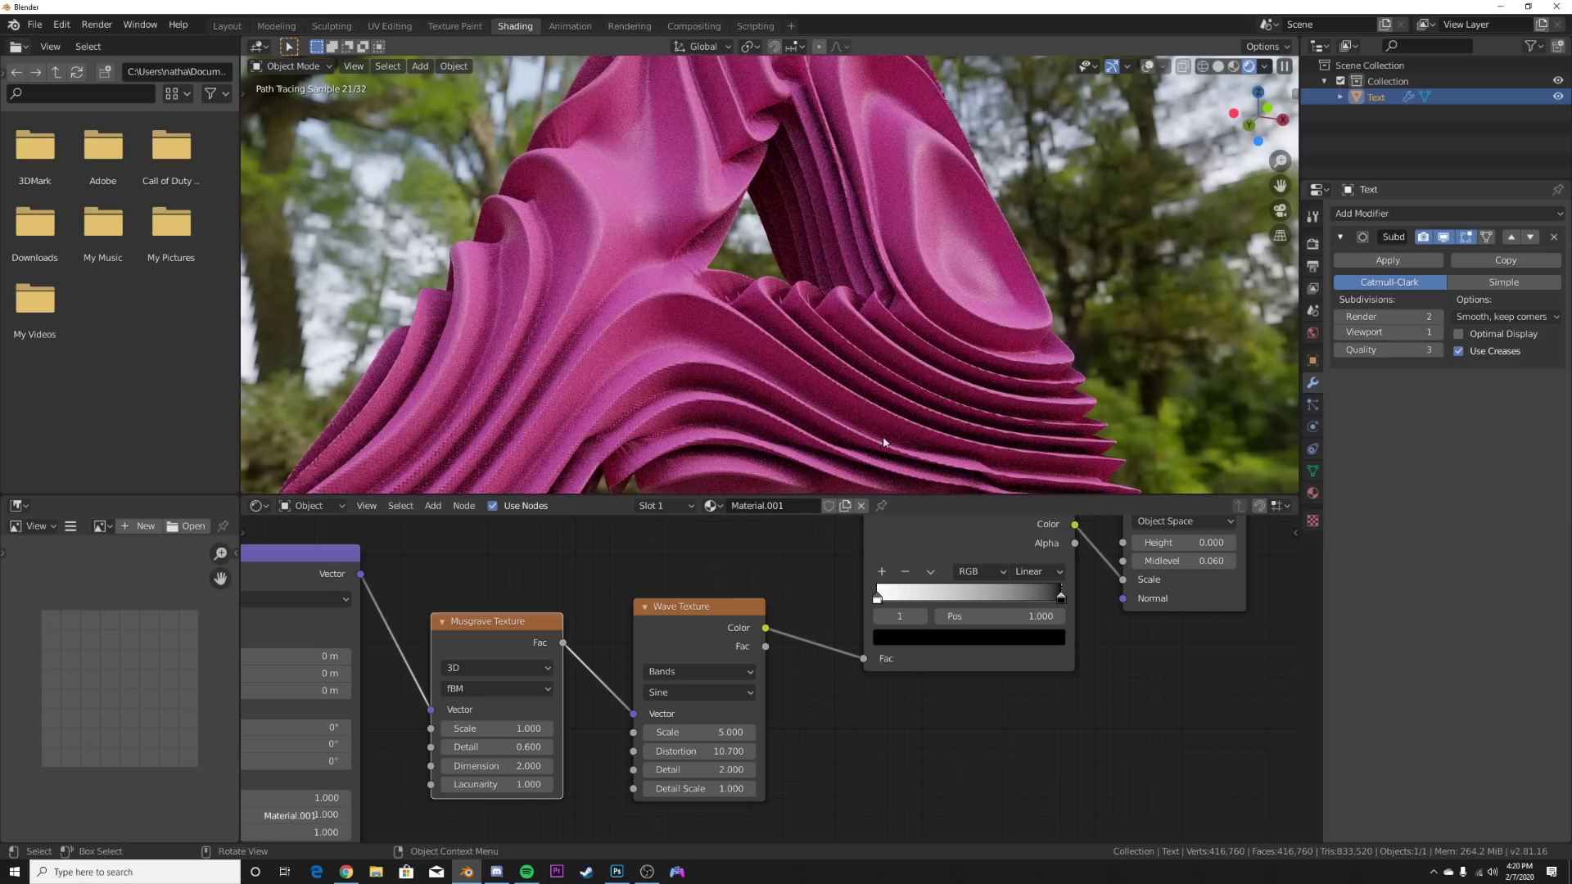
pyautogui.scroll(-6, 657, 245)
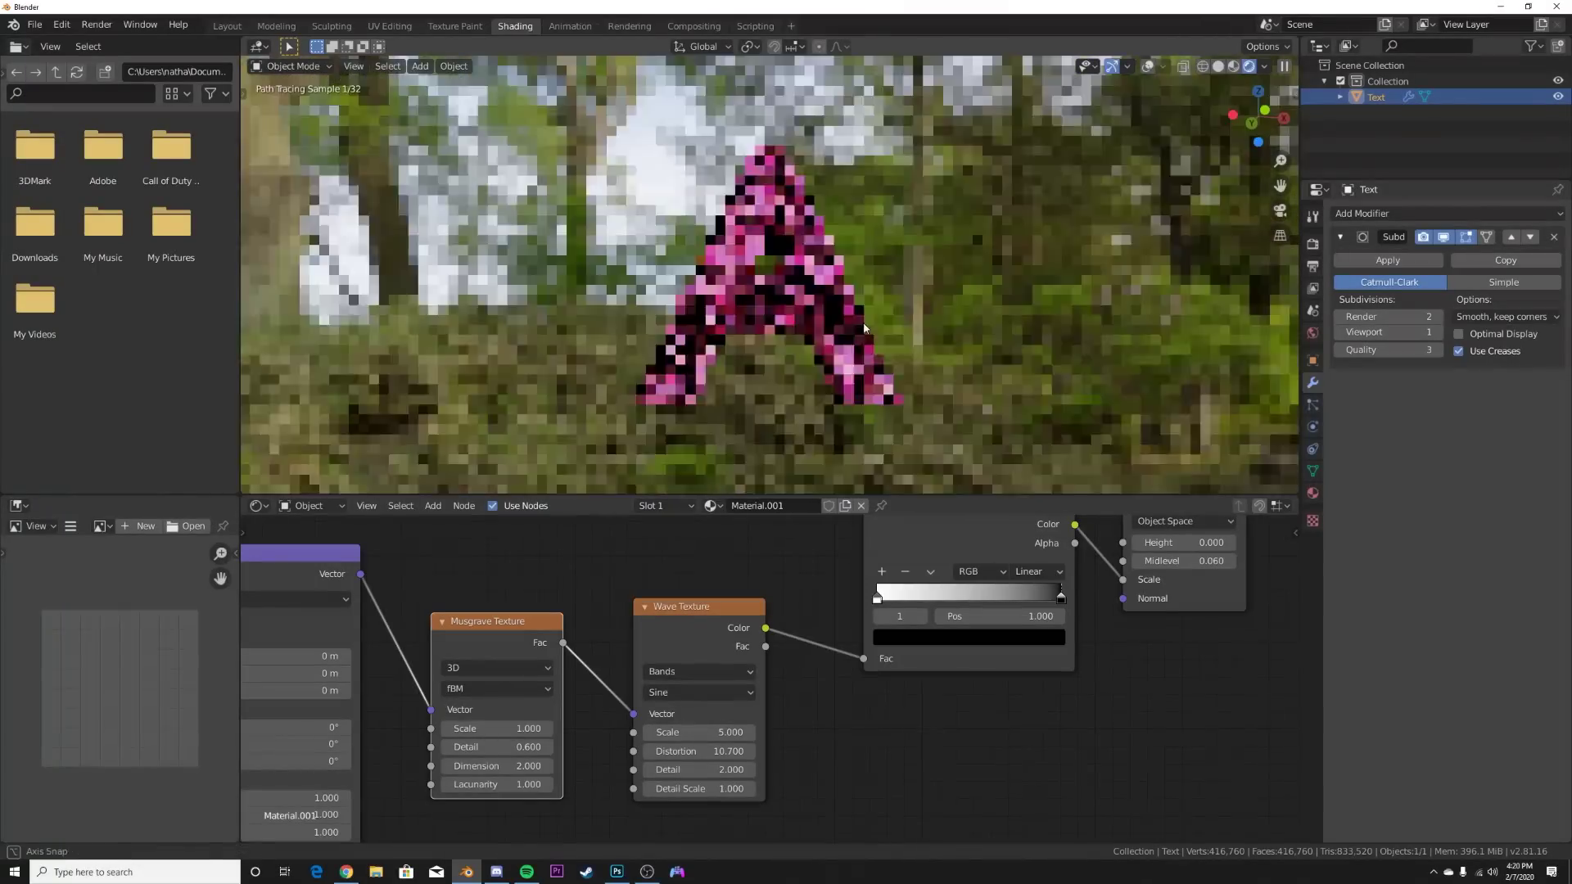
# Add a second ColorRamp node beside the Principled BSDF's Base Color input.
pyautogui.moveTo(841, 601); pyautogui.dragTo(691, 779, button='middle')
pyautogui.scroll(-4, 681, 747)
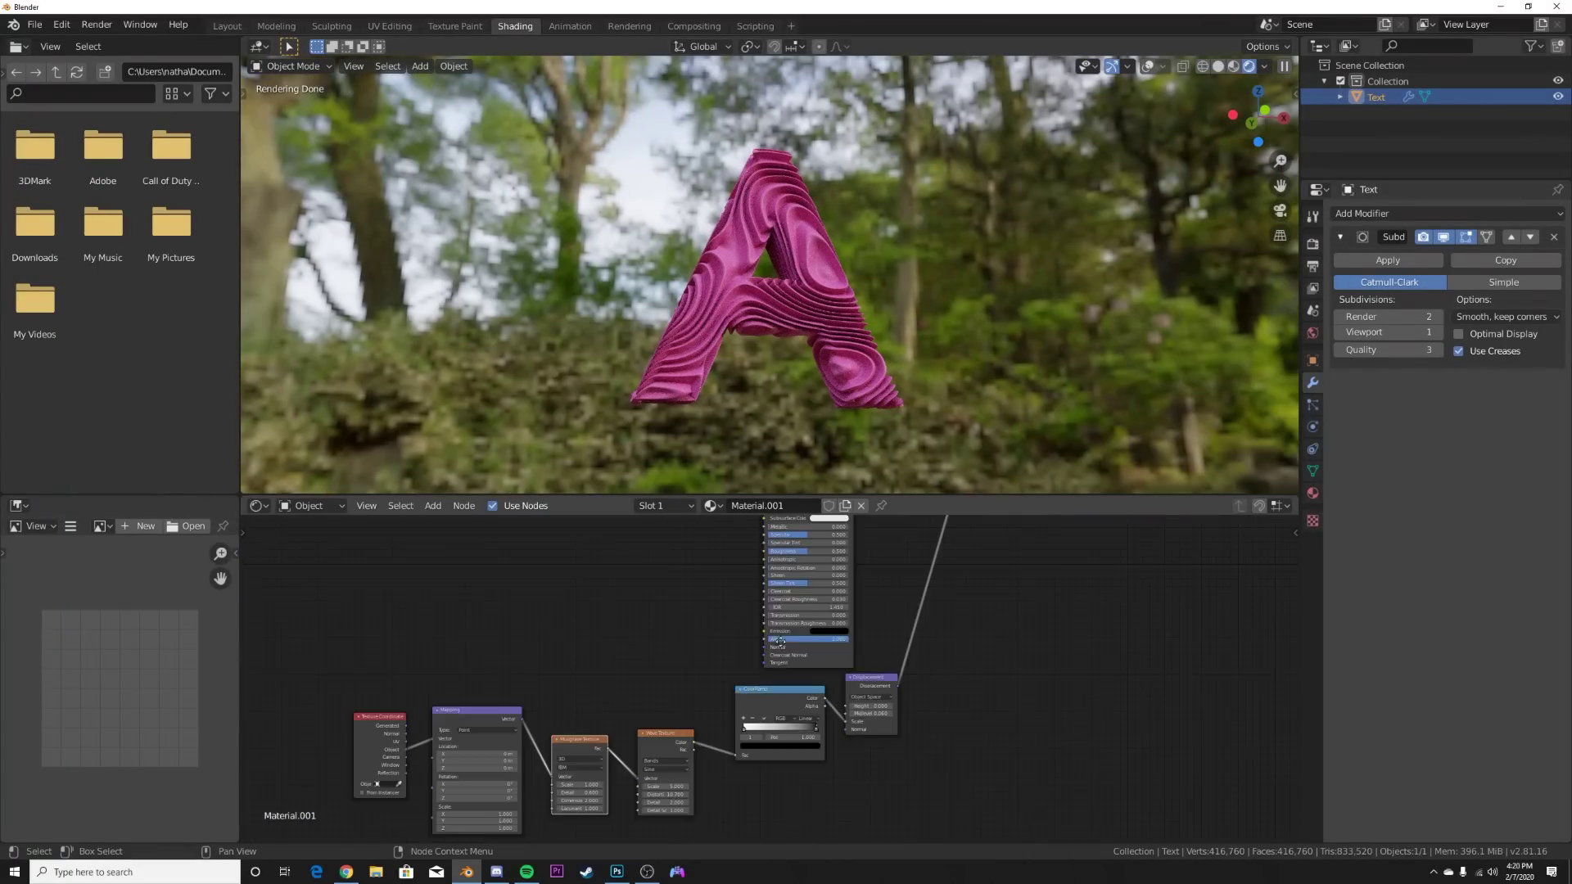
pyautogui.moveTo(771, 638); pyautogui.dragTo(714, 705, button='middle')
pyautogui.scroll(6, 657, 645)
pyautogui.moveTo(643, 592); pyautogui.dragTo(638, 661, button='middle')
pyautogui.hotkey('shift', 'a')
pyautogui.click(638, 663)
pyautogui.write('col')
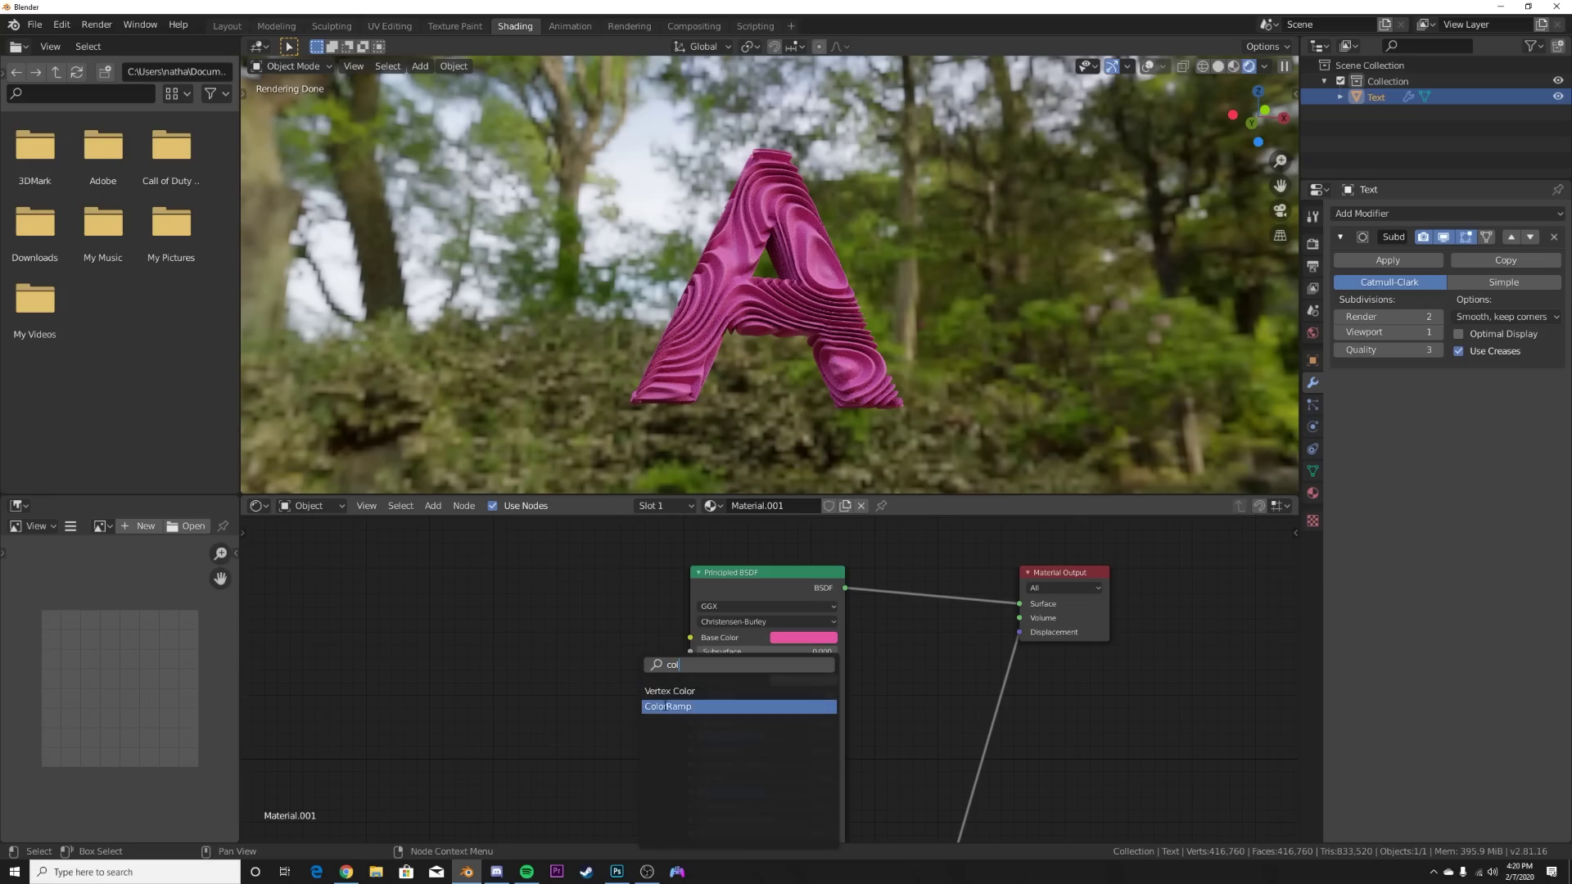
pyautogui.click(676, 707)
pyautogui.click(540, 634)
# Color the new ColorRamp's first stop light cyan and its last stop bright magenta.
pyautogui.click(628, 699)
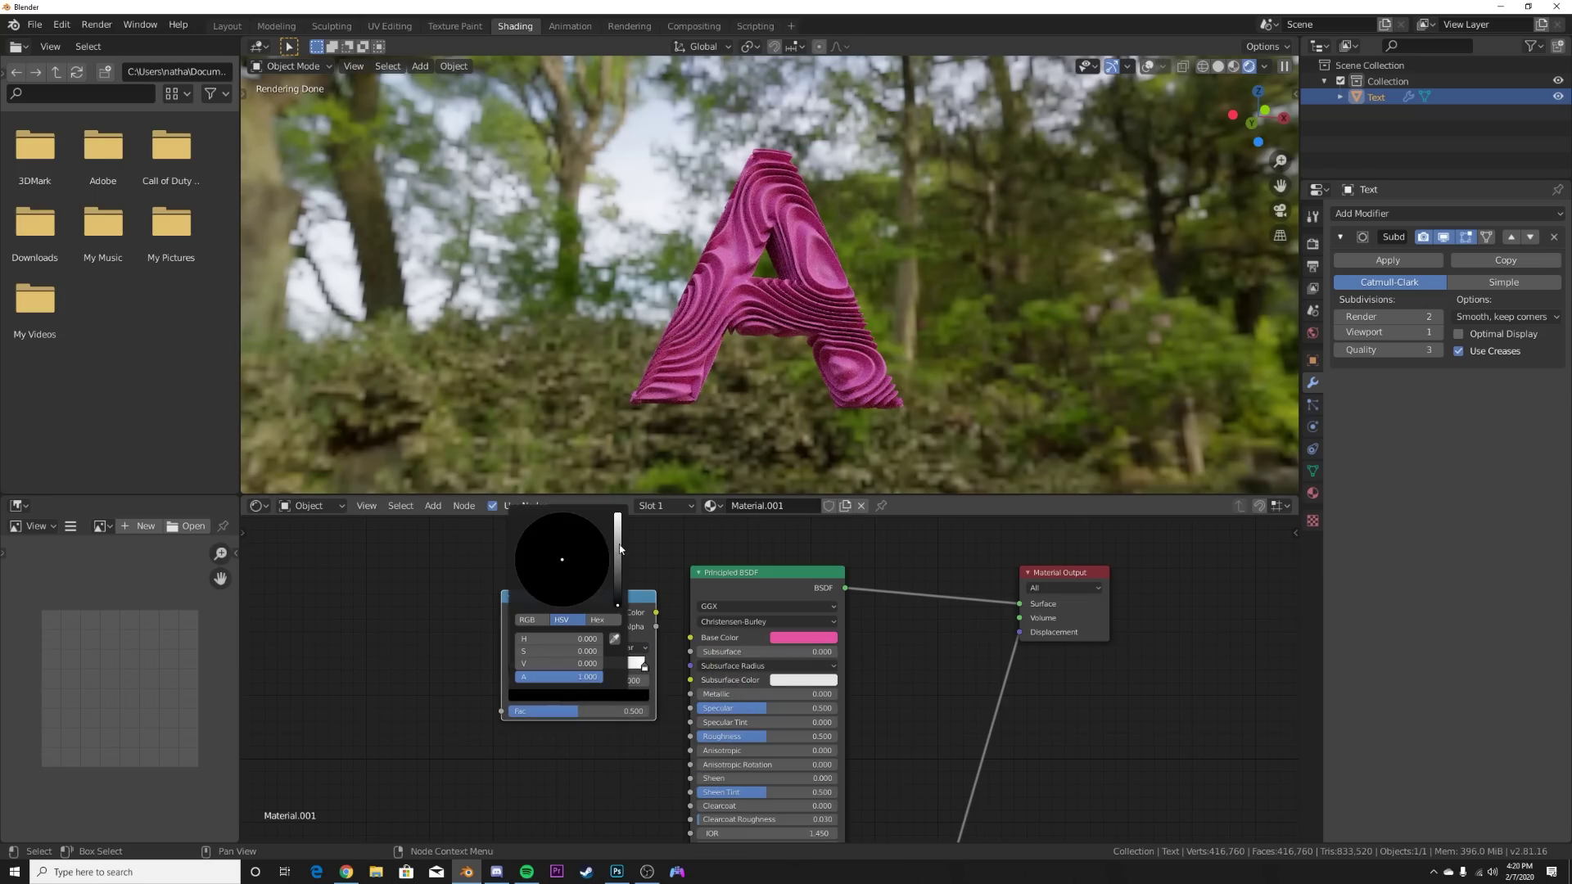
pyautogui.moveTo(620, 549); pyautogui.dragTo(620, 511)
pyautogui.click(569, 530)
pyautogui.click(644, 671)
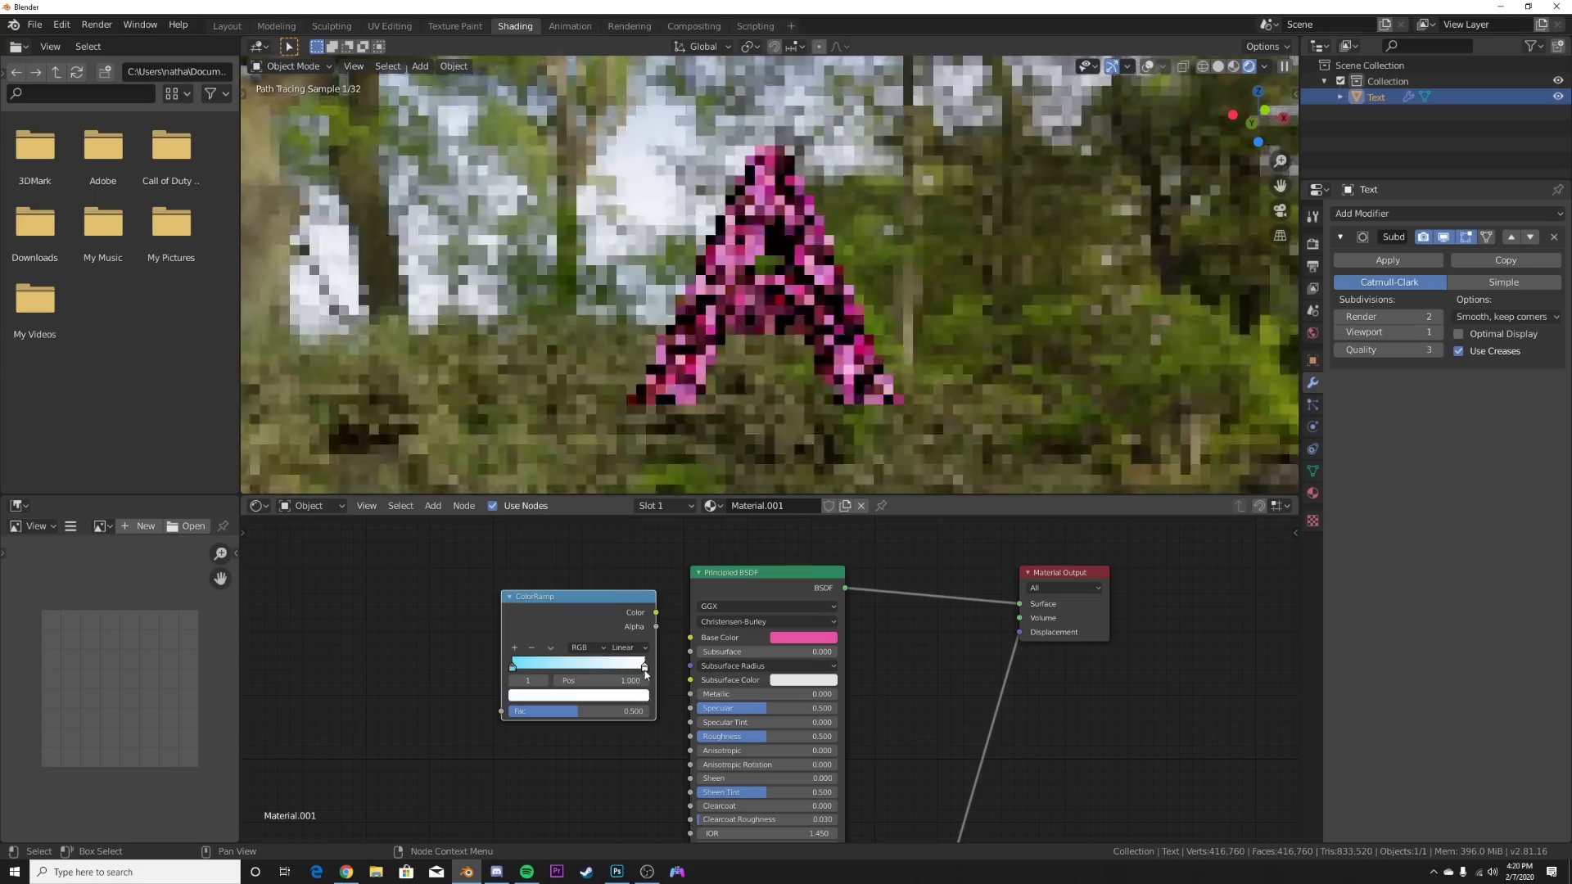
pyautogui.click(637, 694)
pyautogui.click(585, 577)
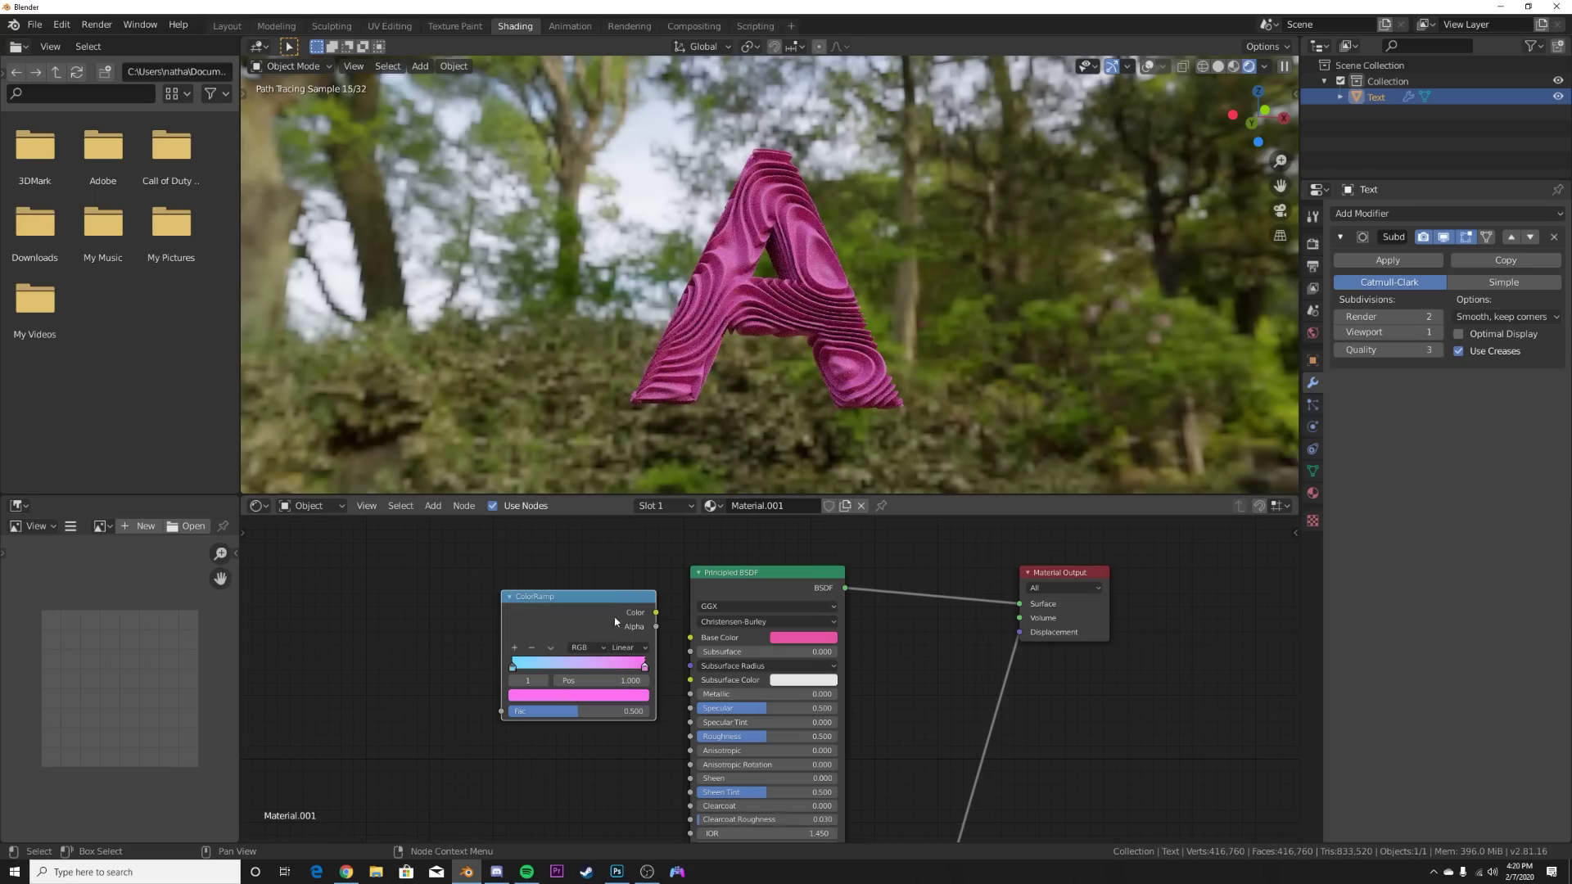
pyautogui.click(638, 695)
pyautogui.click(599, 585)
# Connect the new ColorRamp's Color output to Base Color and the Wave Texture's Color output to its Fac input.
pyautogui.moveTo(657, 614); pyautogui.dragTo(694, 638)
pyautogui.moveTo(664, 684); pyautogui.dragTo(804, 632, button='middle')
pyautogui.scroll(-5, 798, 635)
pyautogui.moveTo(630, 824); pyautogui.dragTo(667, 714, button='middle')
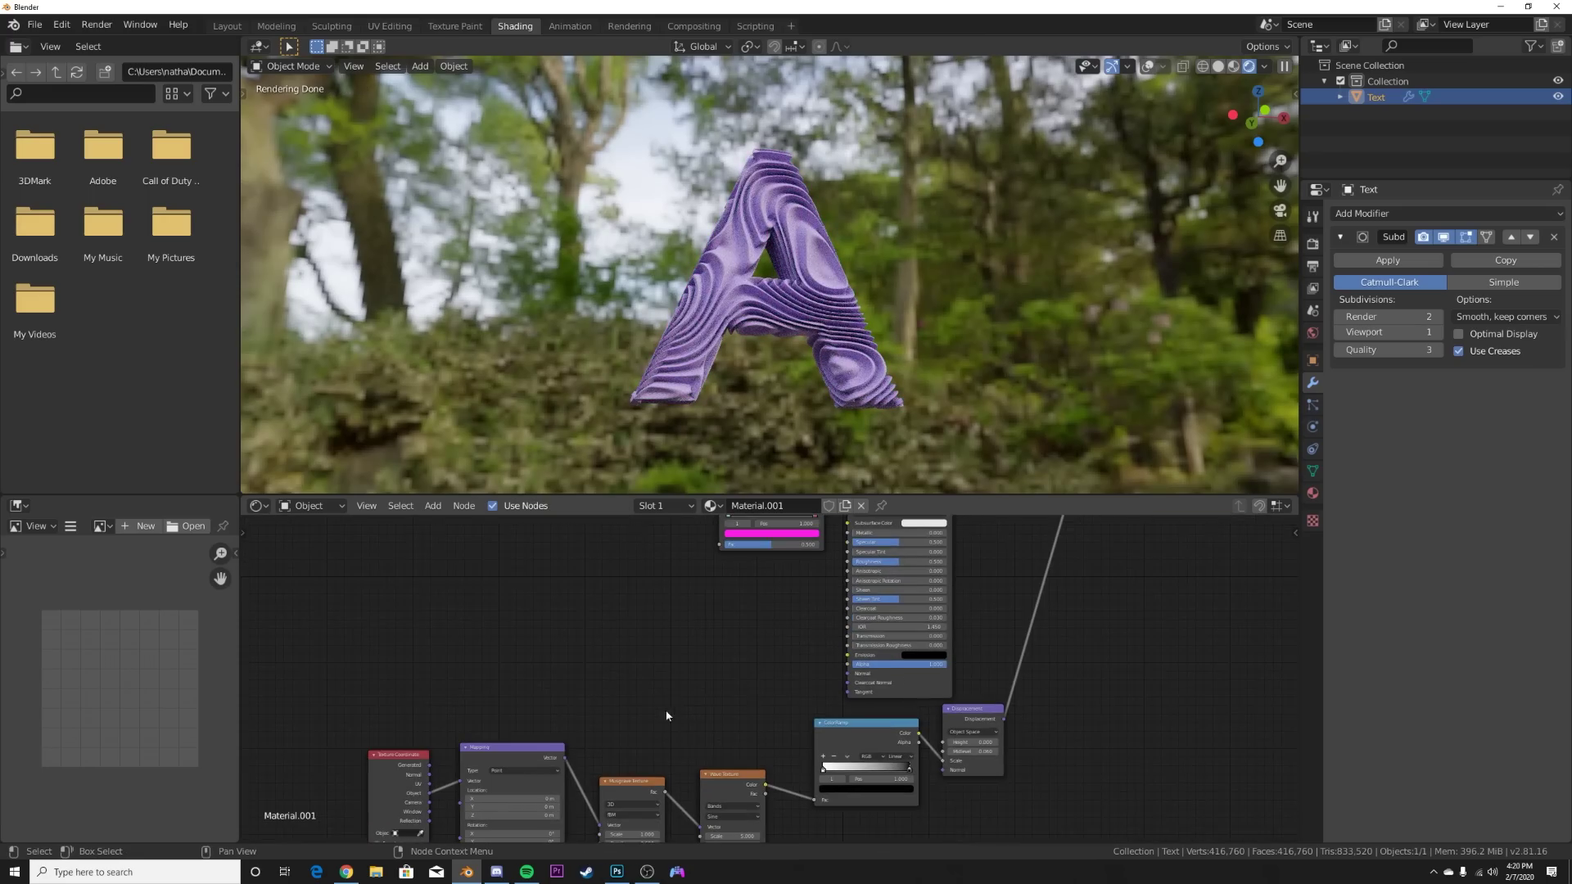
pyautogui.moveTo(720, 556); pyautogui.dragTo(719, 546)
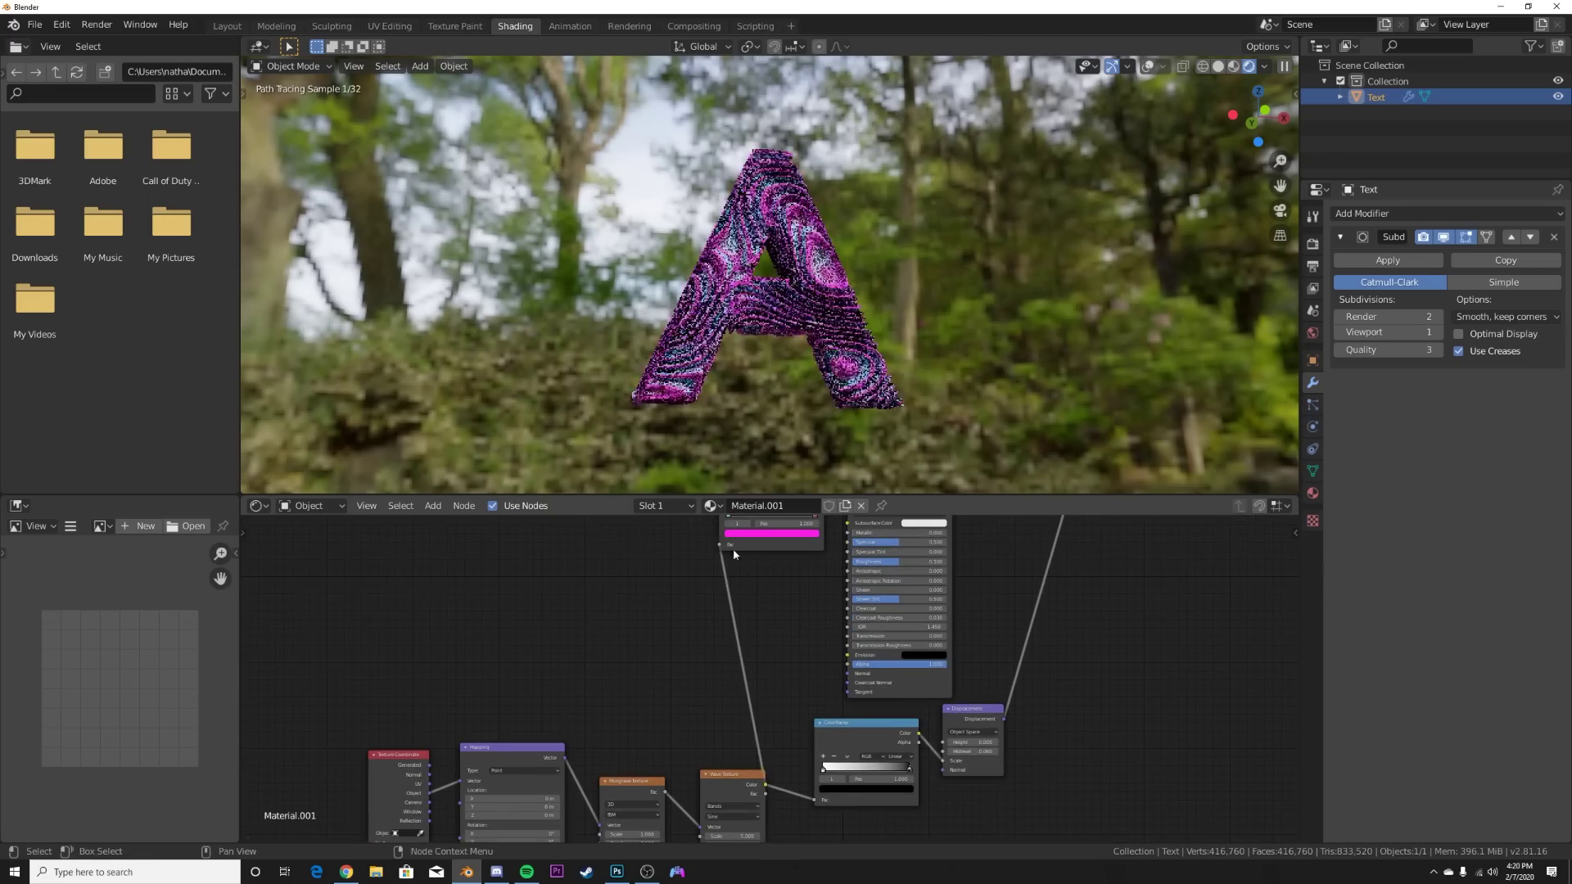
# Move the color ramp's cyan stop to position 0.607 and inspect the two-tone letter from several angles.
pyautogui.moveTo(778, 539); pyautogui.dragTo(585, 692, button='middle')
pyautogui.scroll(5, 585, 692)
pyautogui.scroll(1, 828, 306)
pyautogui.moveTo(828, 305); pyautogui.dragTo(786, 341, button='middle')
pyautogui.scroll(3, 785, 341)
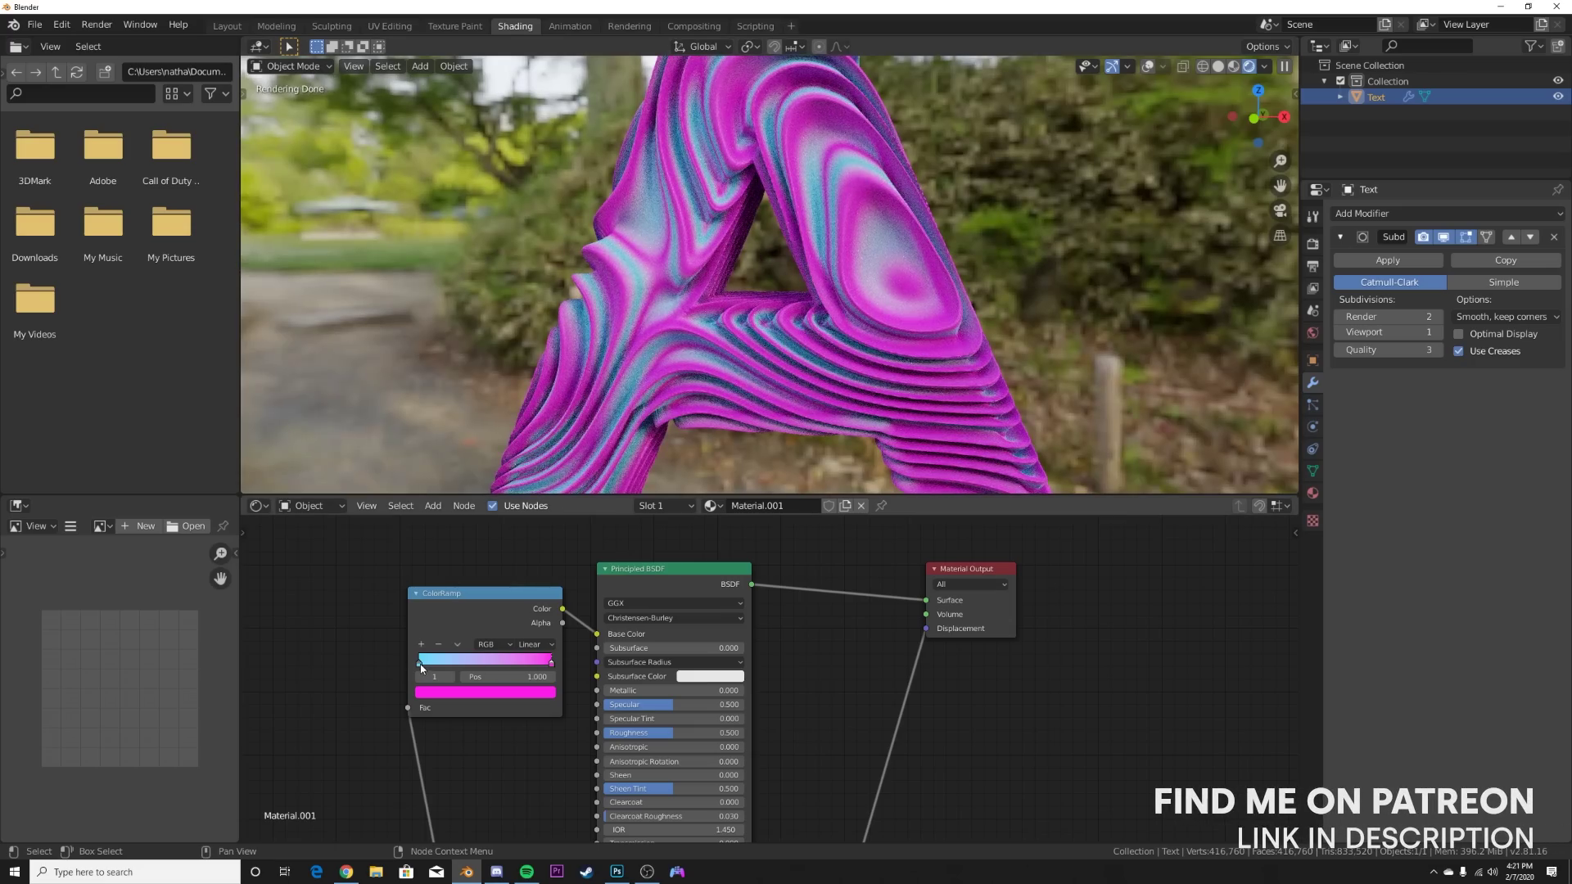
pyautogui.moveTo(421, 666); pyautogui.dragTo(499, 666)
pyautogui.moveTo(720, 348); pyautogui.dragTo(714, 312, button='middle')
pyautogui.scroll(-3, 789, 348)
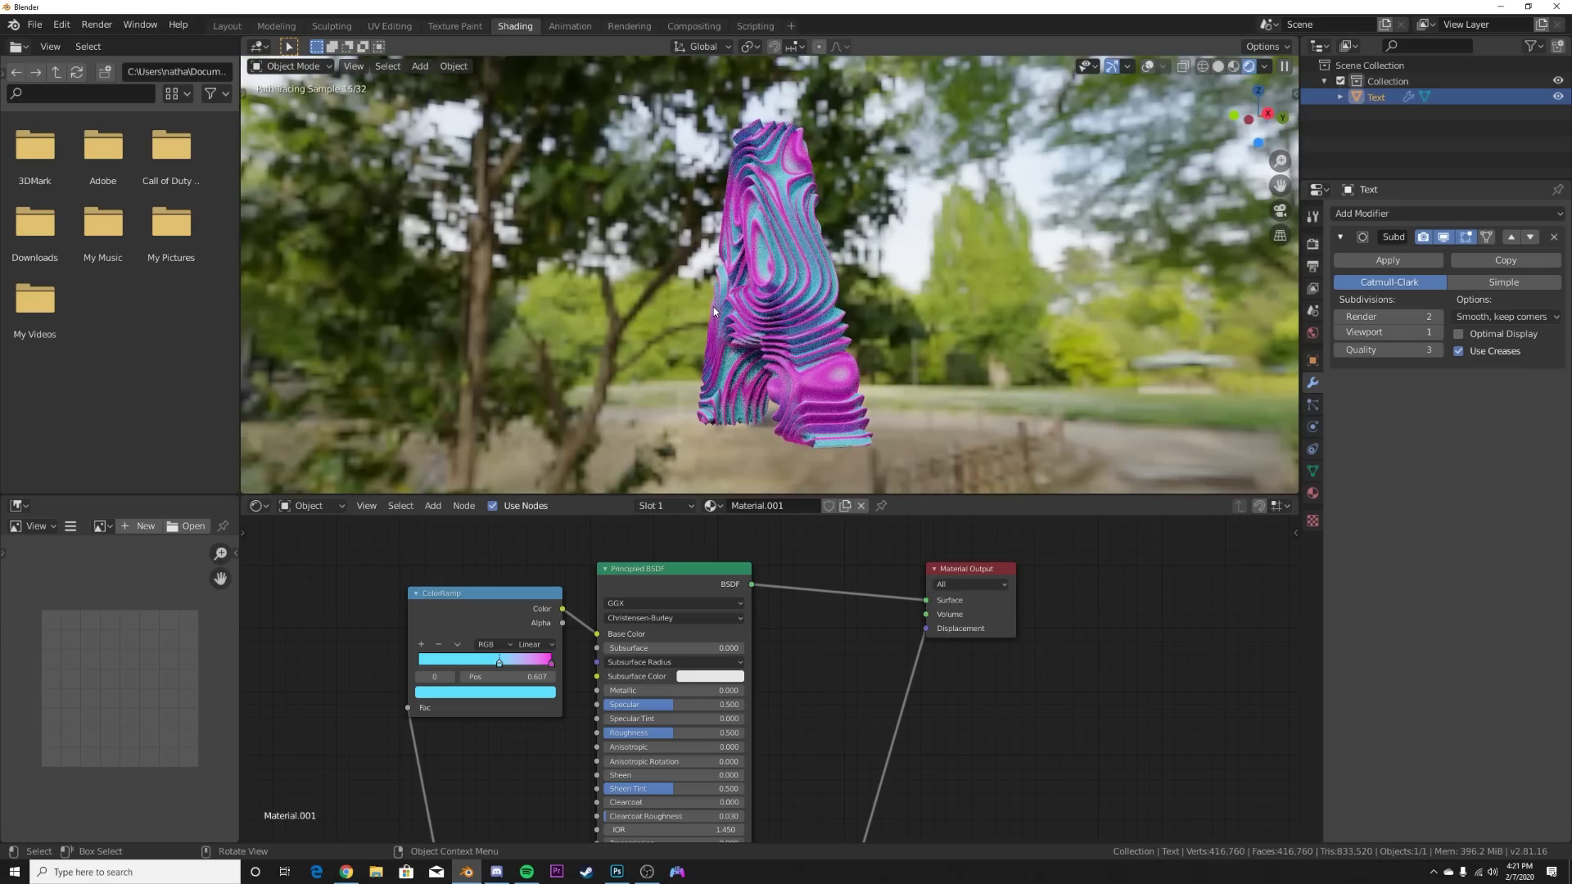
pyautogui.scroll(2, 714, 312)
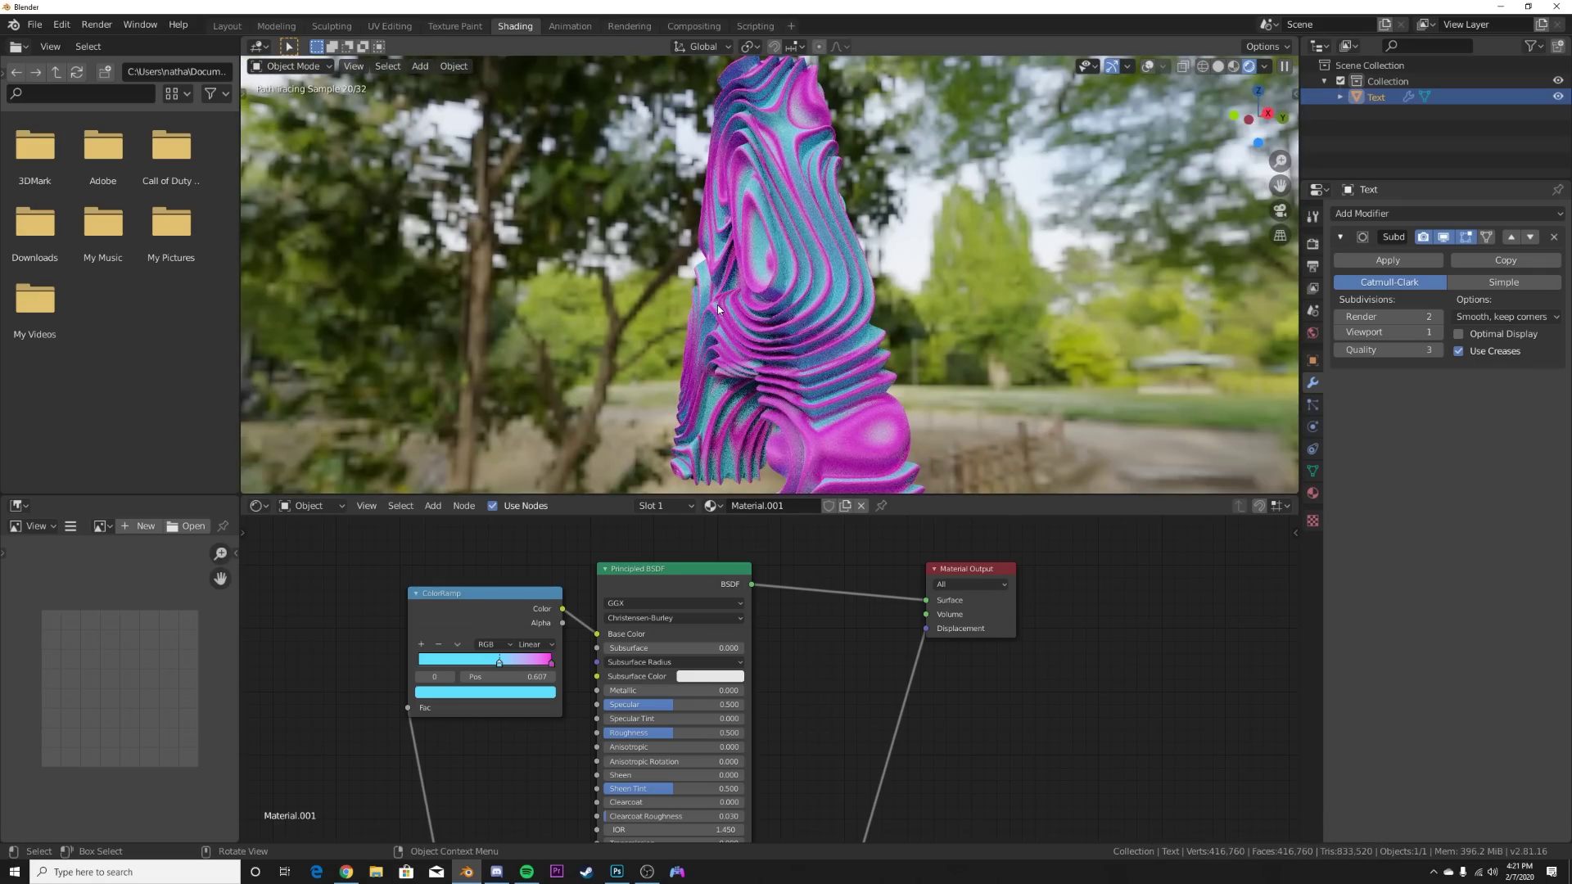
pyautogui.moveTo(717, 308); pyautogui.dragTo(827, 313, button='middle')
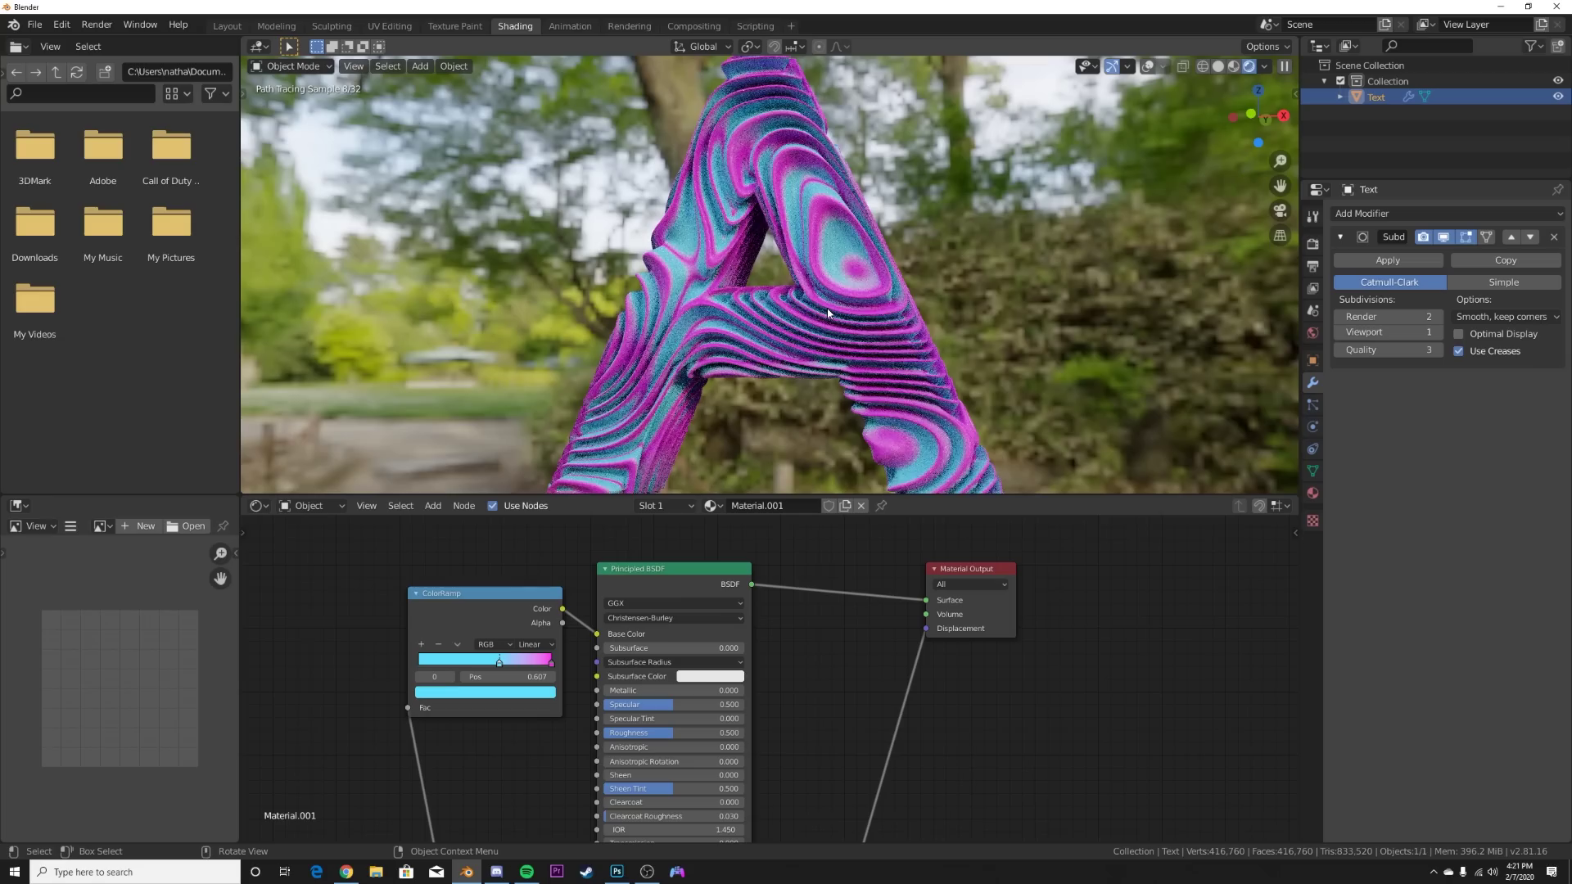